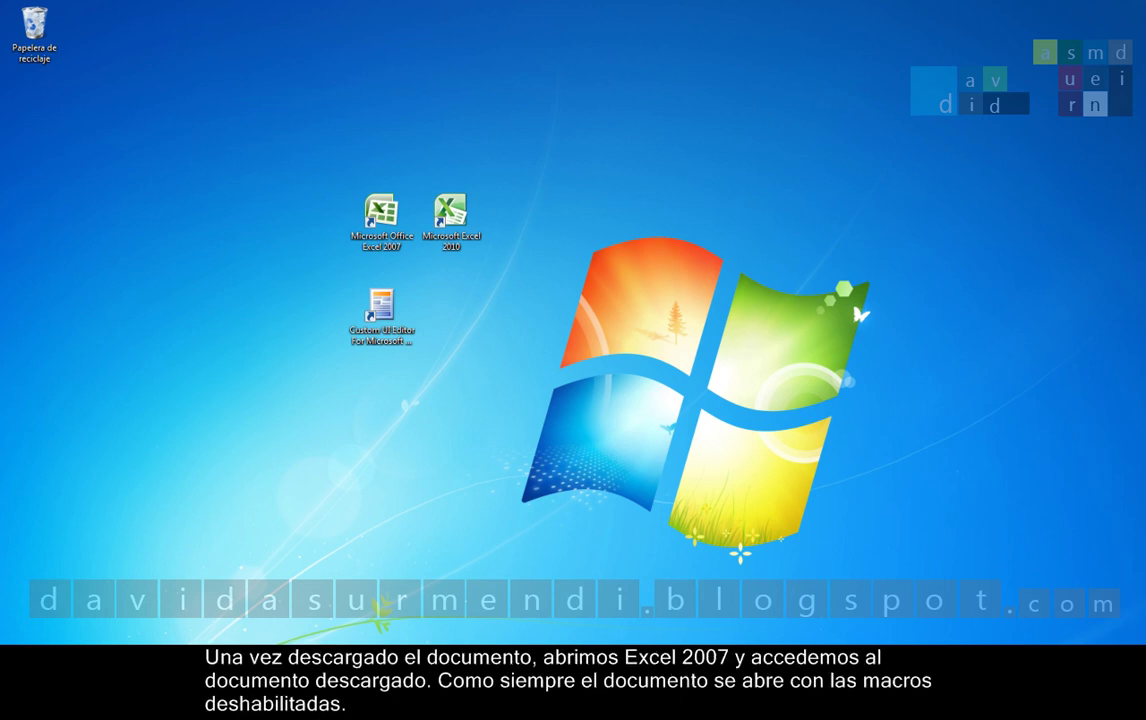
Step: Launch Excel 2007 and open the workbook CursoVbaExcel2007Sesion05.xlsm
{"action": "double_click", "coordinate": [381, 218]}
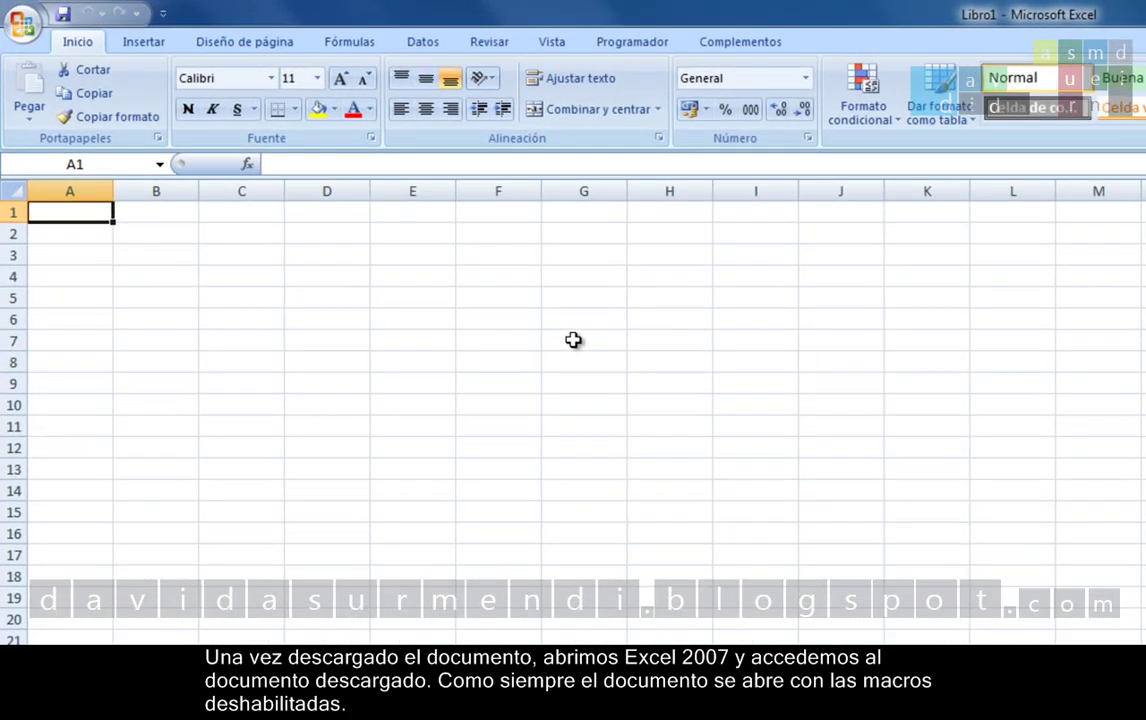
{"action": "left_click", "coordinate": [27, 38]}
{"action": "left_click", "coordinate": [58, 113]}
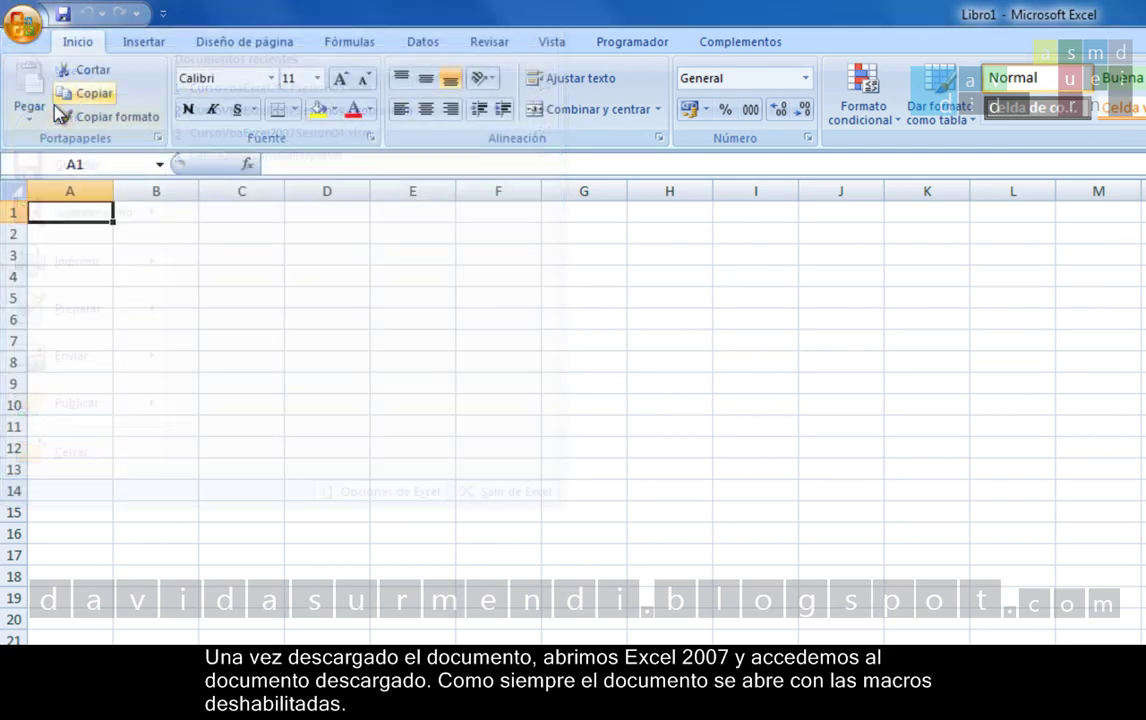
{"action": "double_click", "coordinate": [320, 150]}
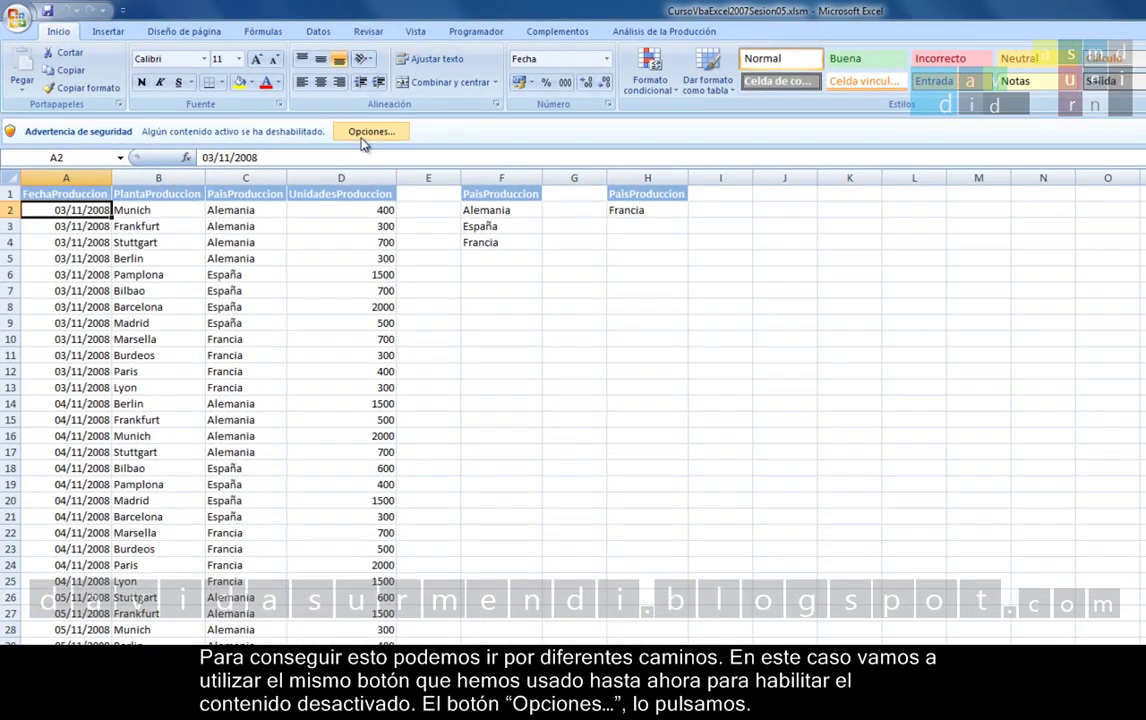
Step: Choose to enable this workbook's content in the security options, then bring up the Trust Center
{"action": "left_click", "coordinate": [364, 140]}
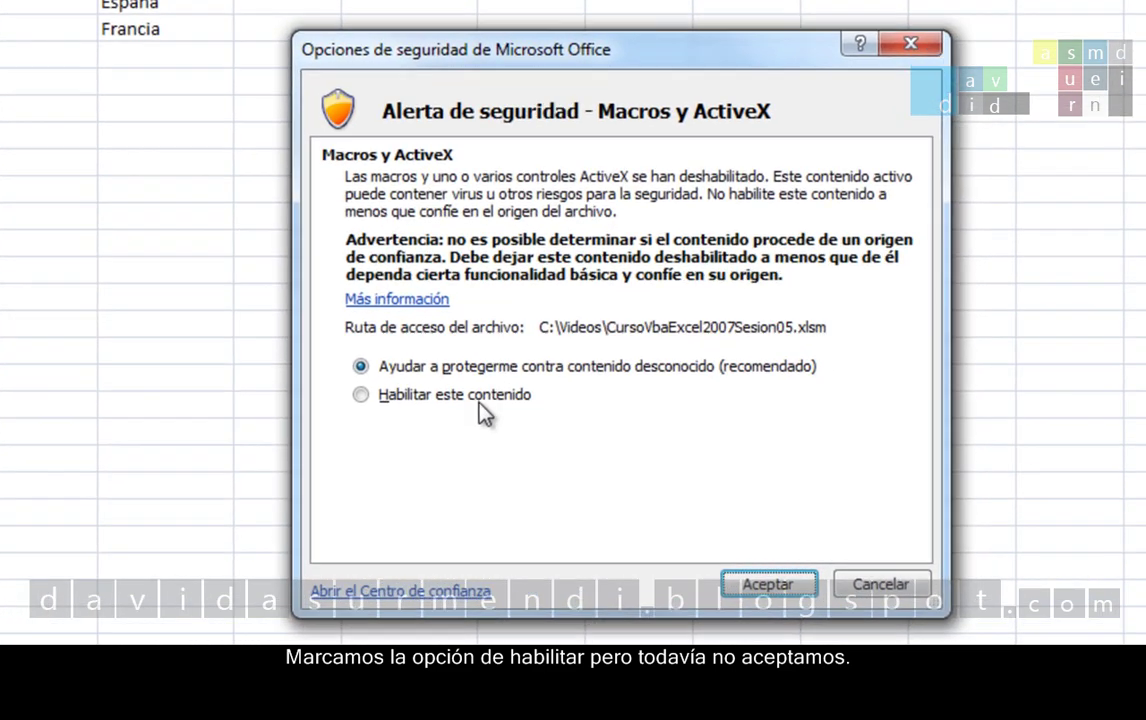
{"action": "left_click", "coordinate": [487, 399]}
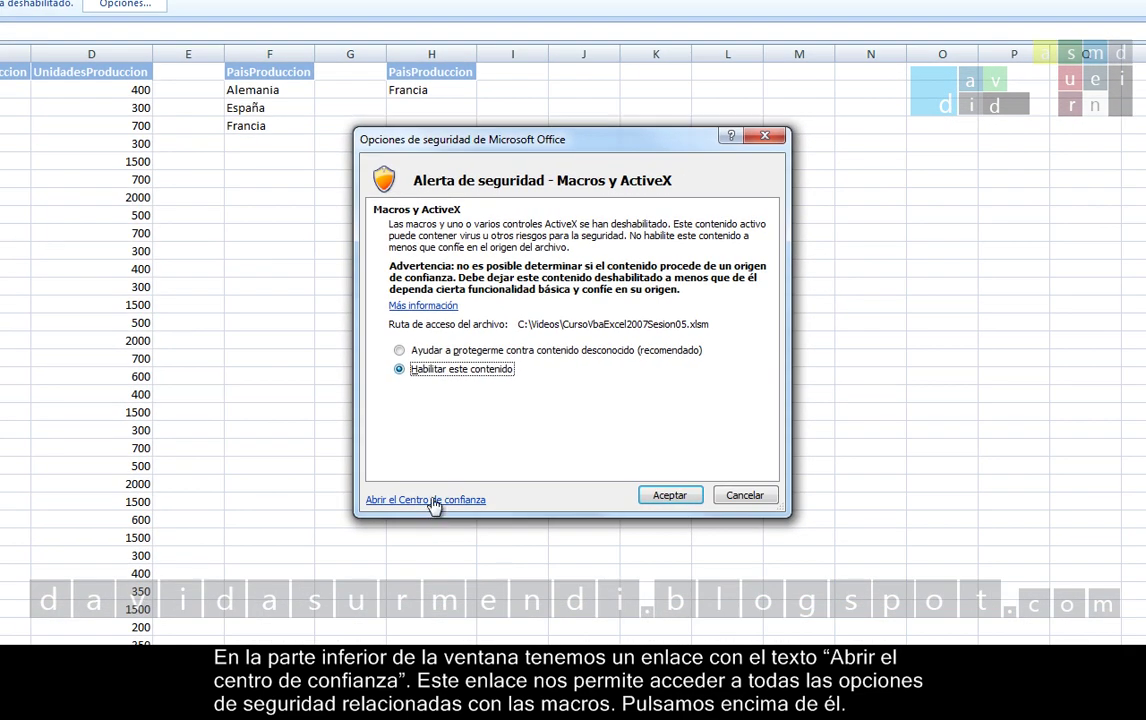
{"action": "left_click", "coordinate": [433, 500]}
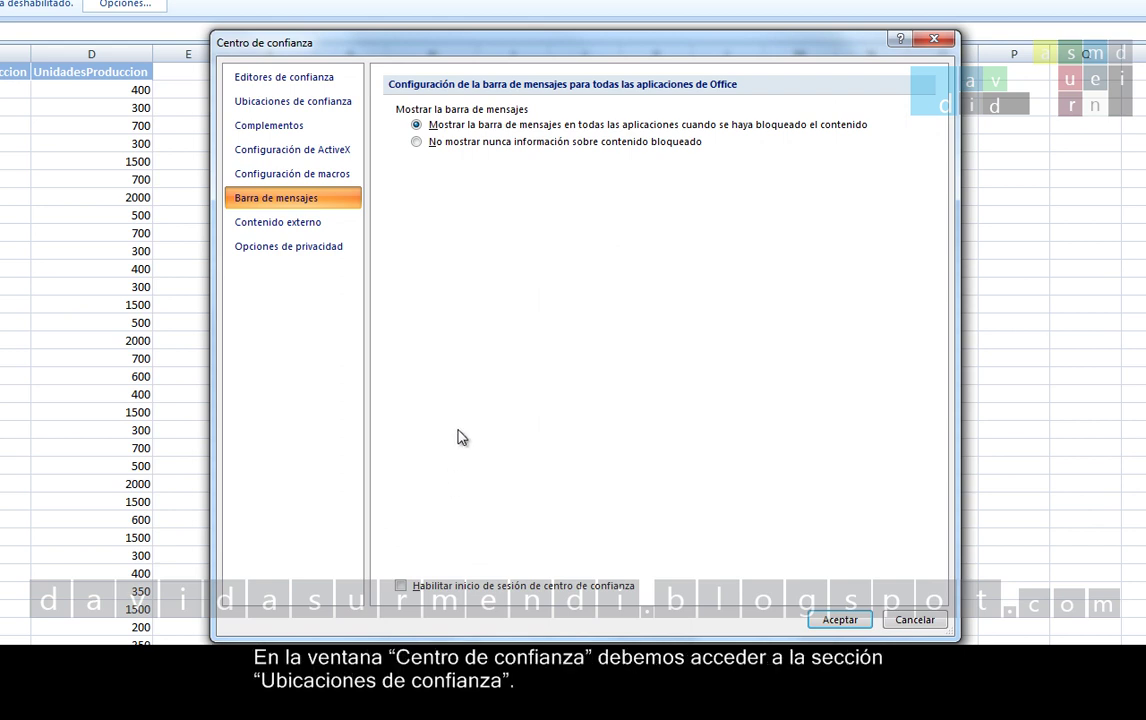
Step: In Ubicaciones de confianza, start adding a new trusted location
{"action": "left_click", "coordinate": [334, 108]}
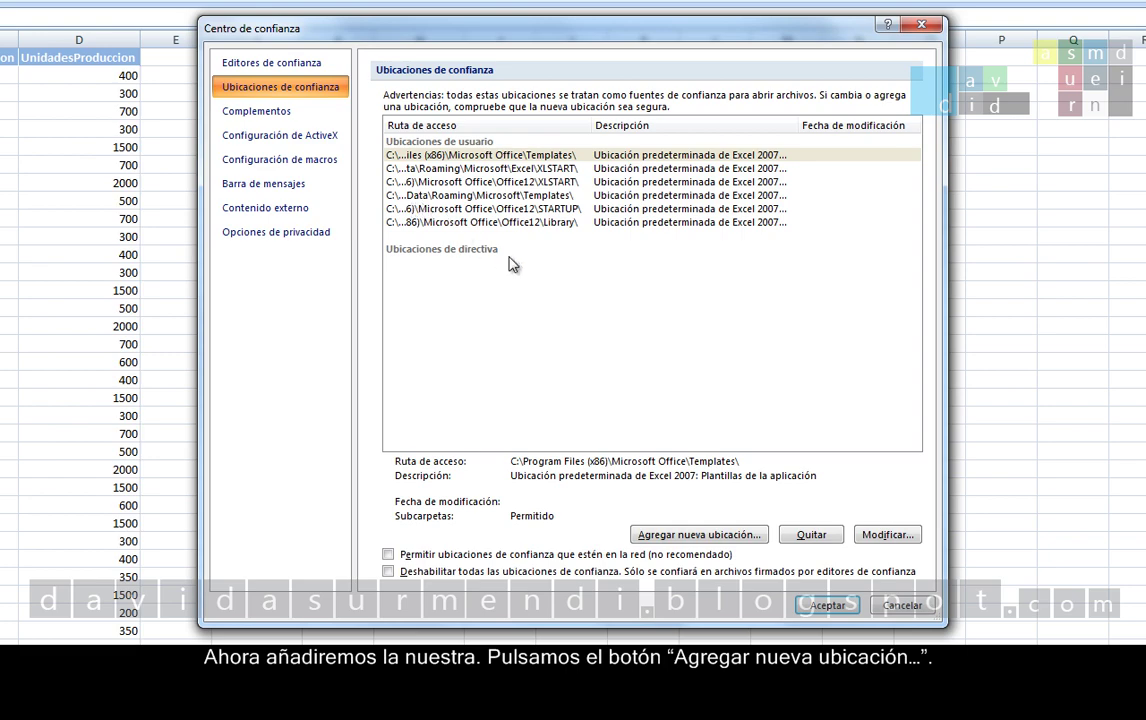
{"action": "left_click", "coordinate": [720, 536]}
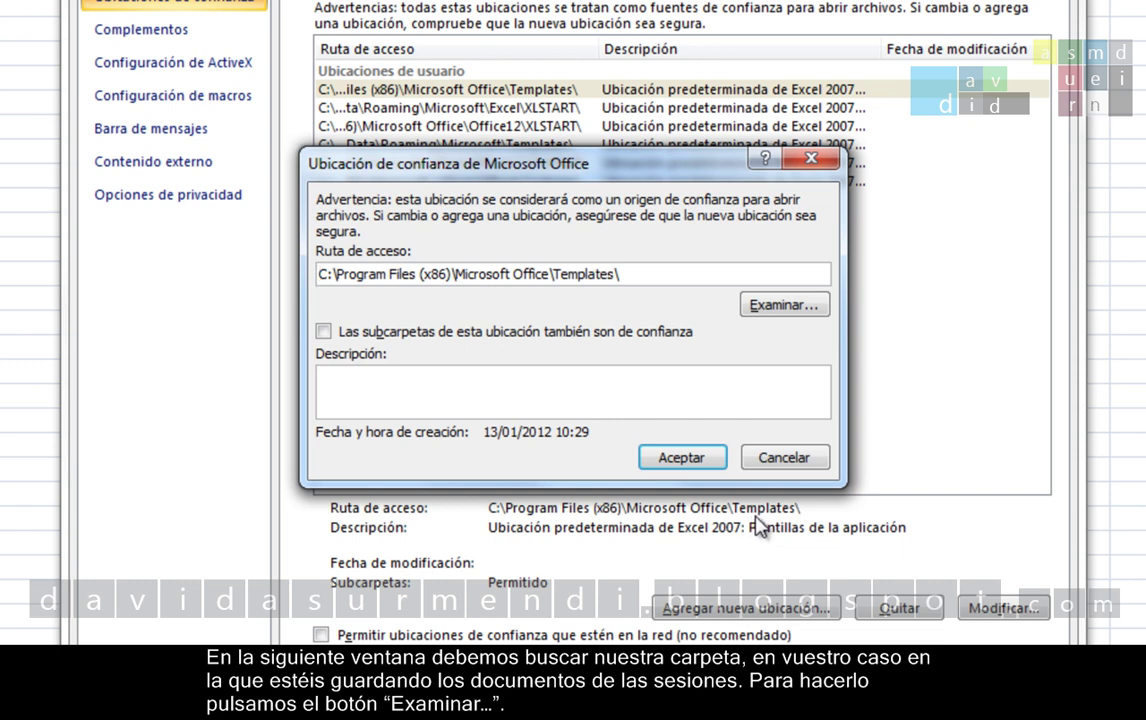
Step: Browse to Disco local (C:) > Videos and pick it as the folder to trust
{"action": "left_click", "coordinate": [785, 305]}
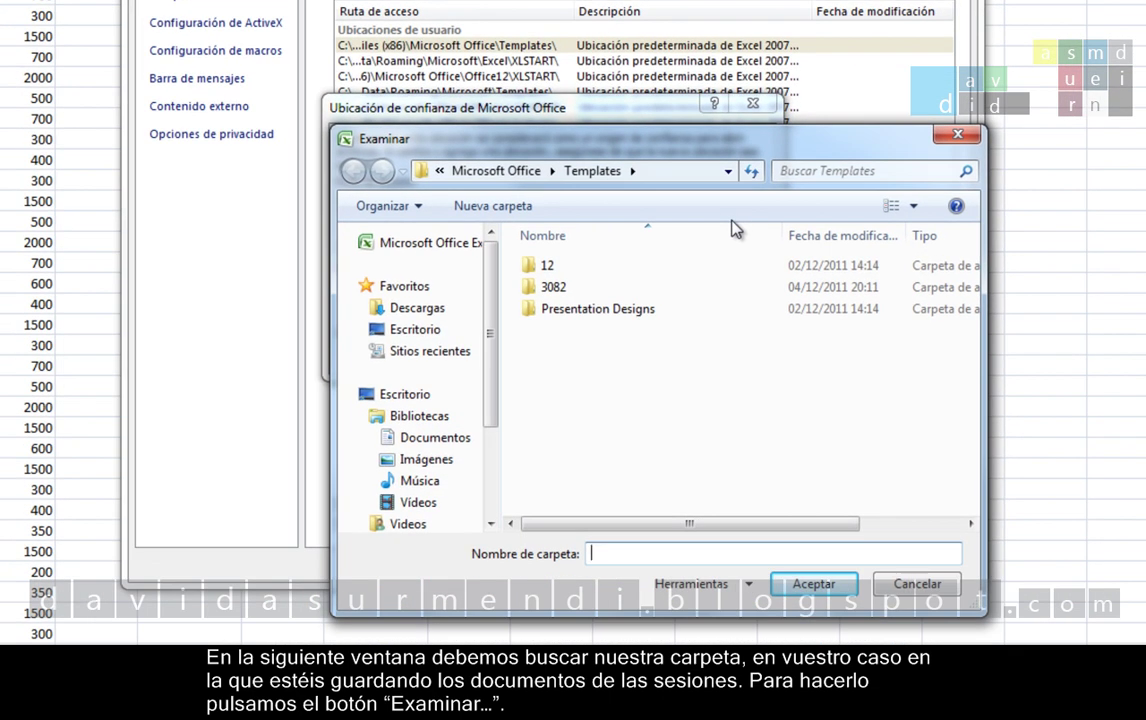
{"action": "scroll", "coordinate": [493, 464], "scroll_direction": "down", "scroll_amount": 3}
{"action": "scroll", "coordinate": [493, 462], "scroll_direction": "up", "scroll_amount": 1}
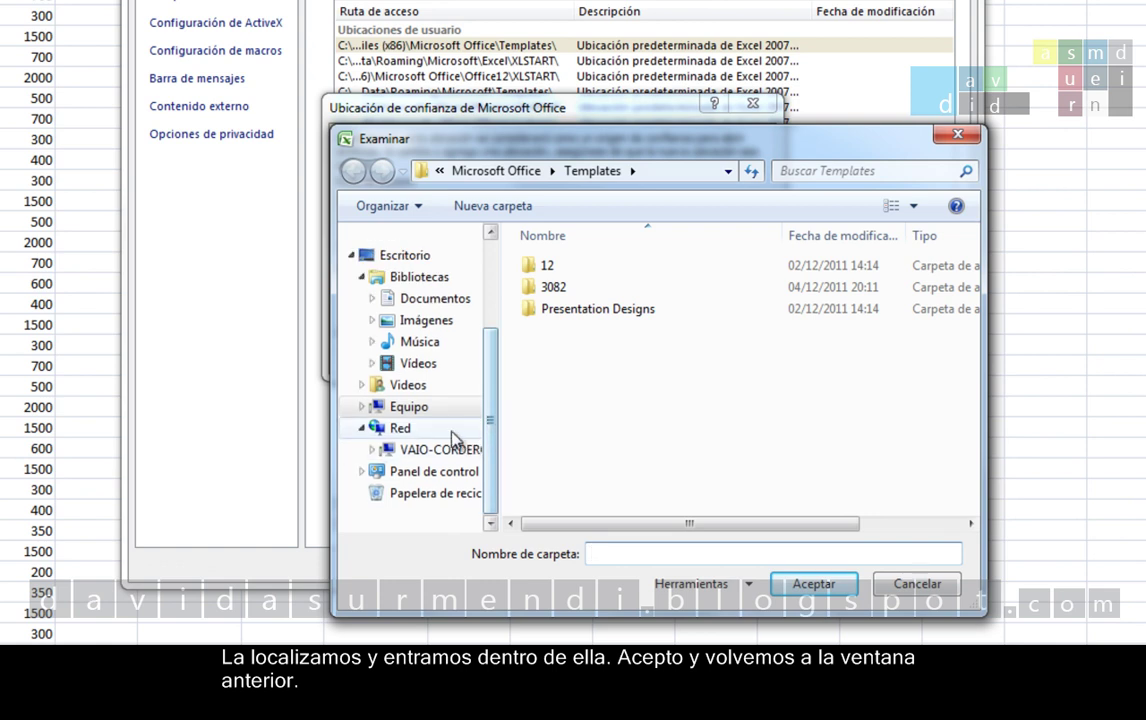
{"action": "left_click", "coordinate": [420, 408]}
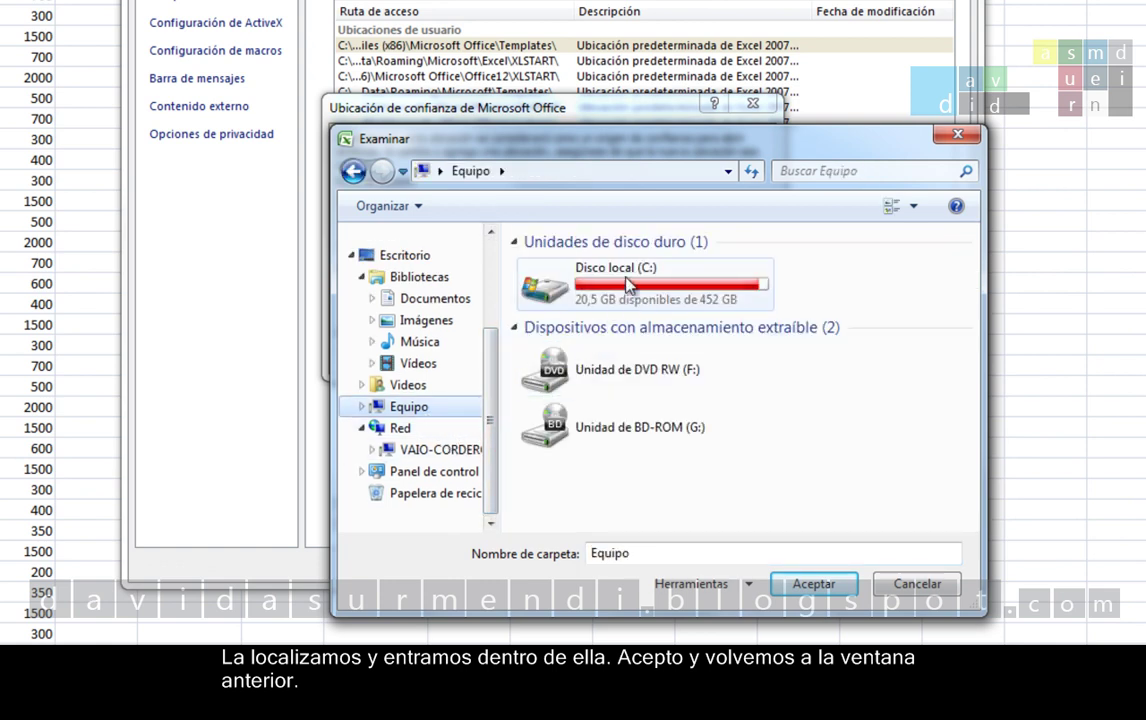
{"action": "double_click", "coordinate": [566, 283]}
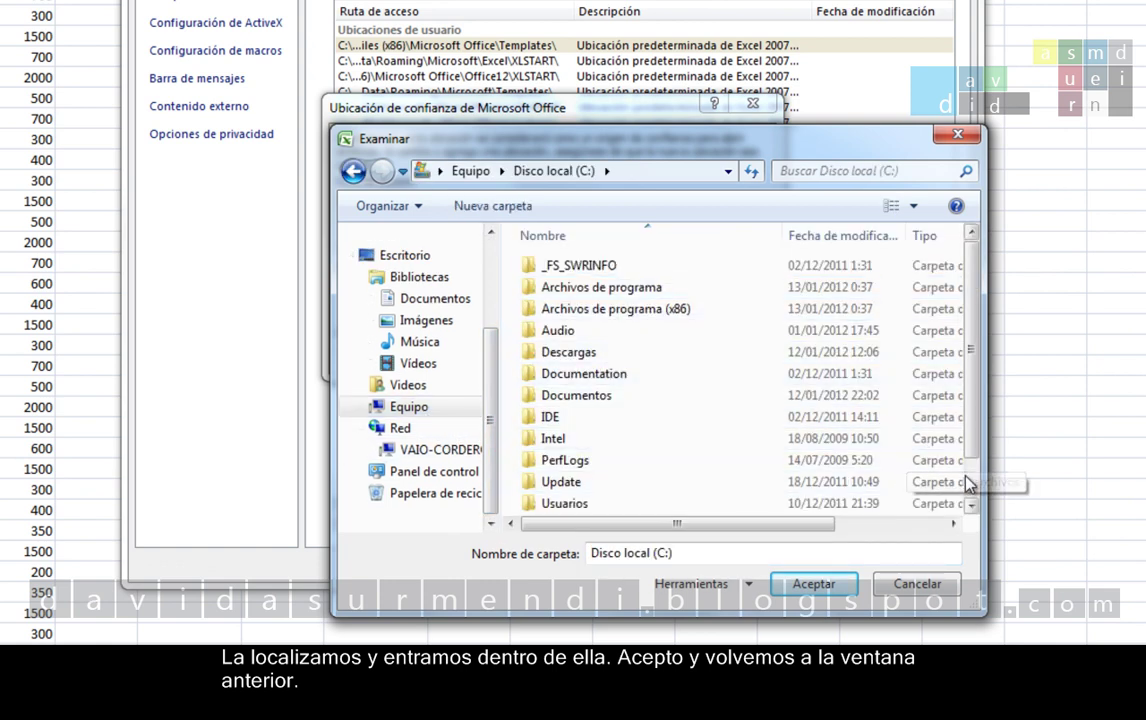
{"action": "scroll", "coordinate": [965, 470], "scroll_direction": "down", "scroll_amount": 1}
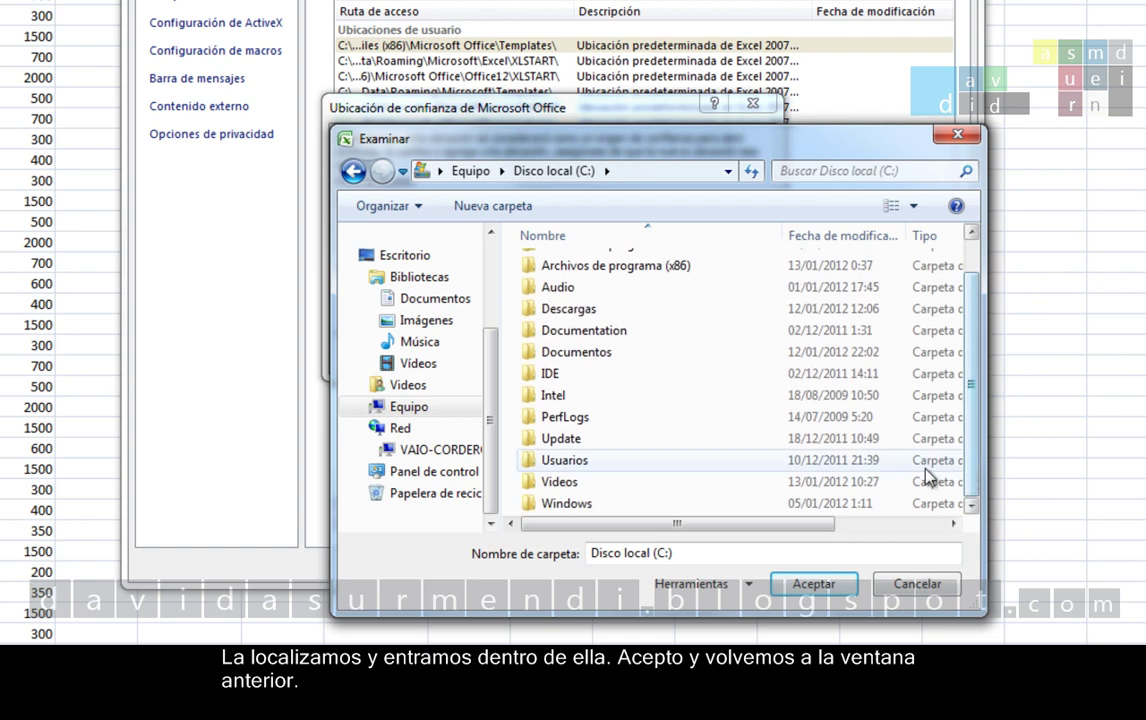
{"action": "double_click", "coordinate": [560, 483]}
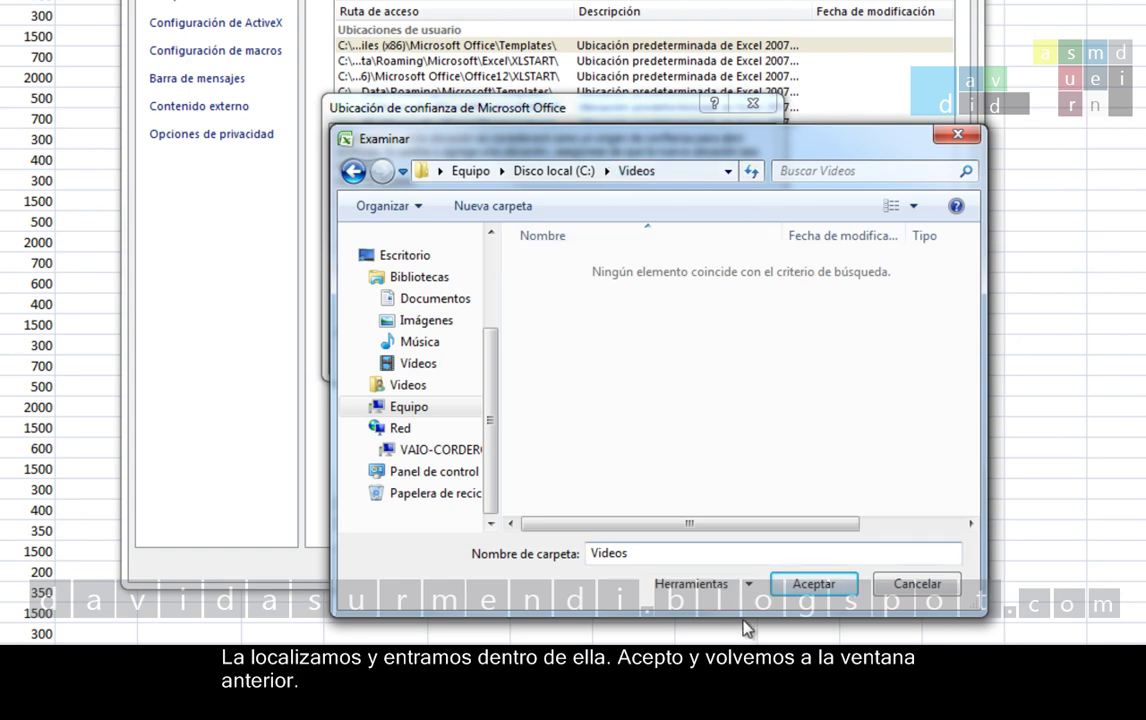
{"action": "left_click", "coordinate": [785, 584]}
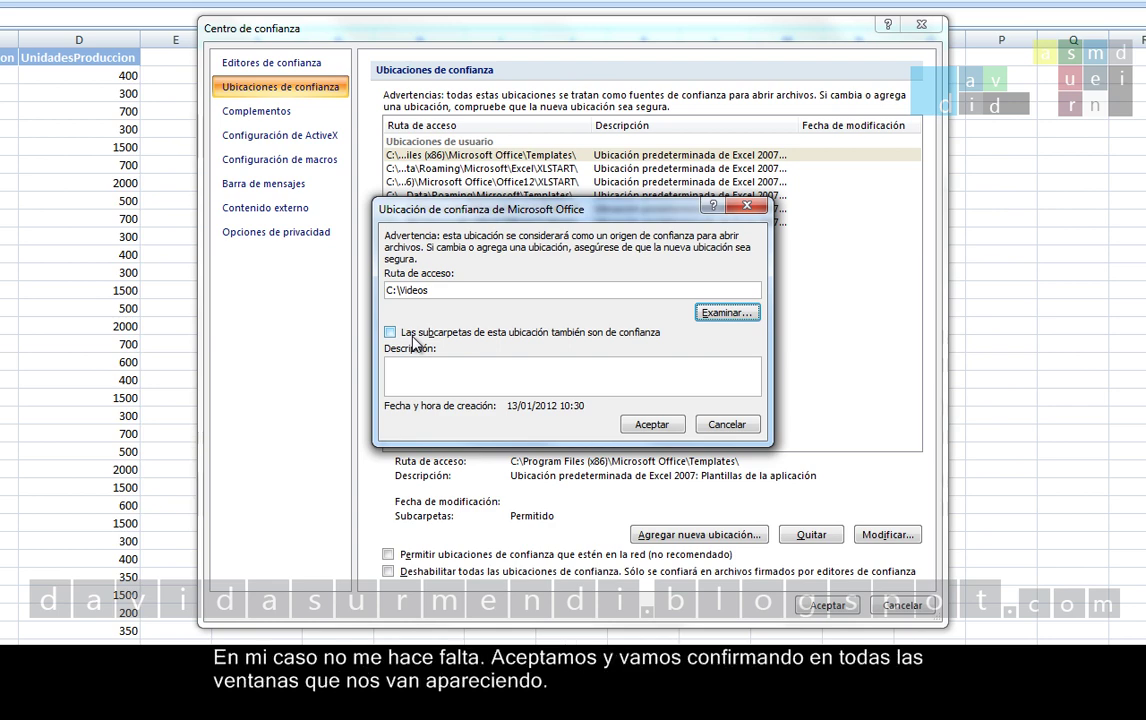
Step: Confirm C:\Videos as a trusted location, accept the Trust Center, and accept enabling macros
{"action": "left_click", "coordinate": [628, 426]}
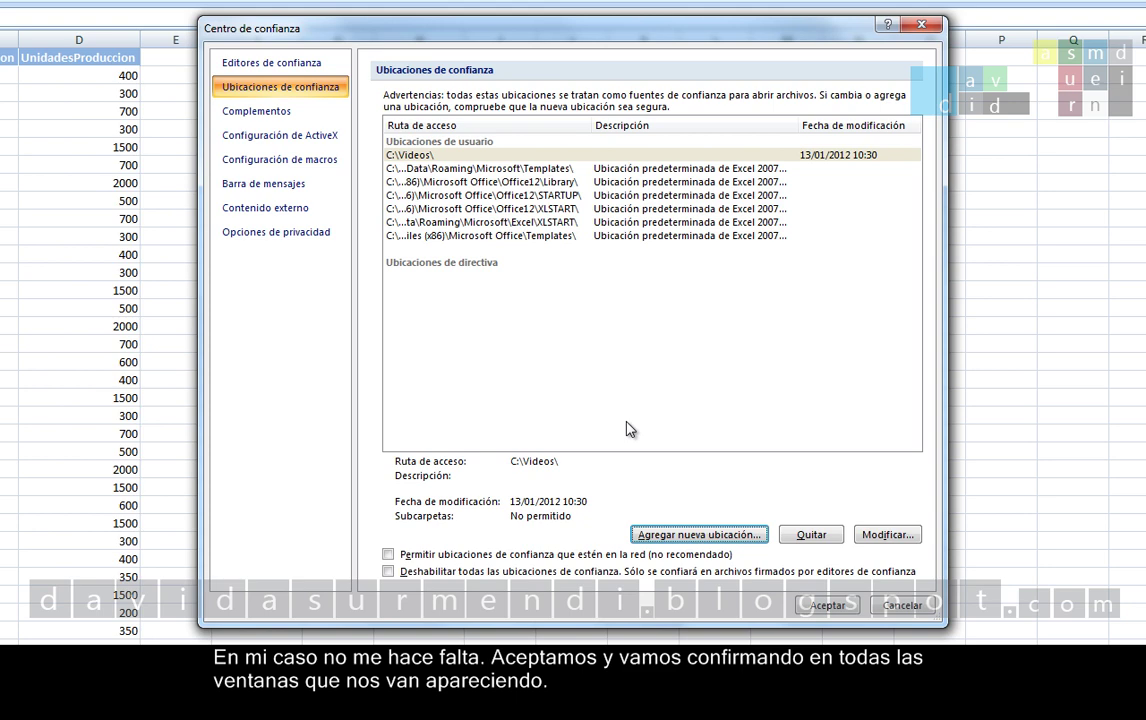
{"action": "left_click", "coordinate": [818, 610]}
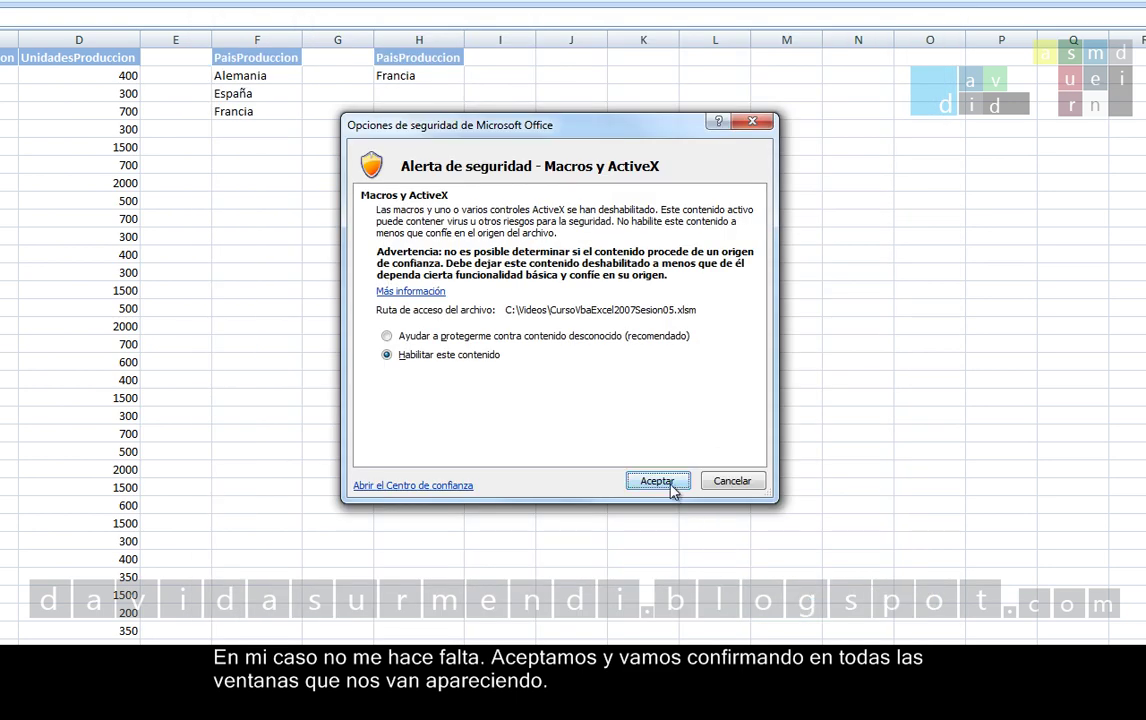
{"action": "left_click", "coordinate": [672, 490]}
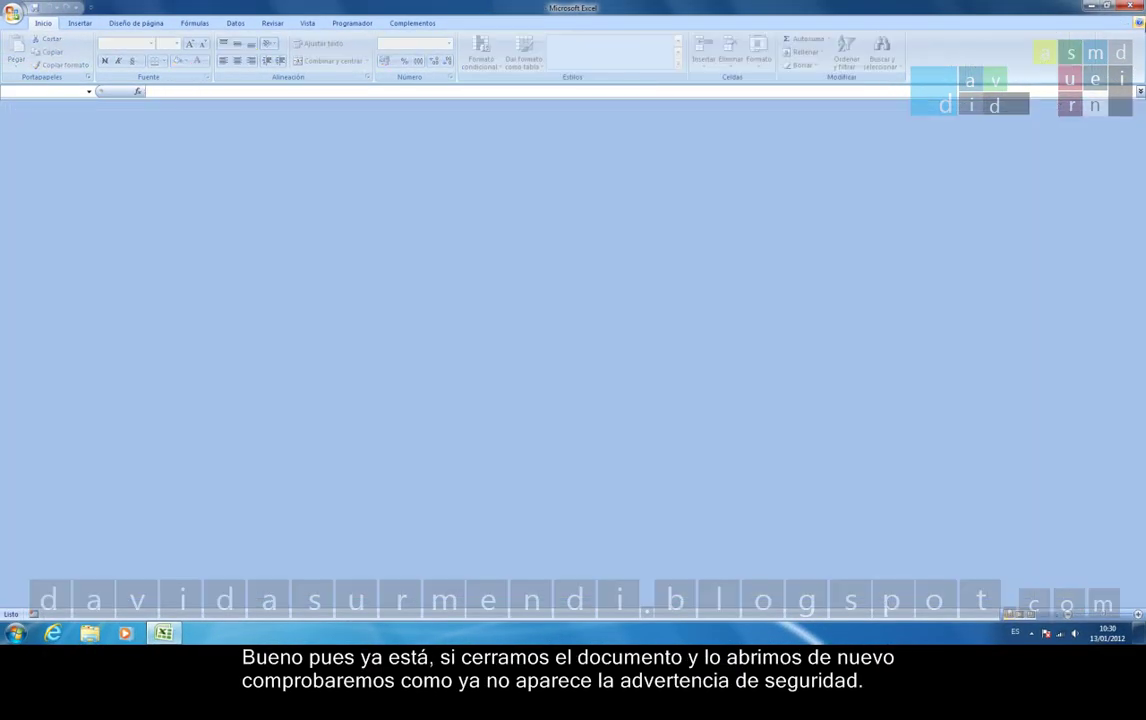
Step: Close the workbook with Ctrl+W and reopen CursoVbaExcel2007Sesion05.xlsm from the recent documents list
{"action": "key", "text": "ctrl+w"}
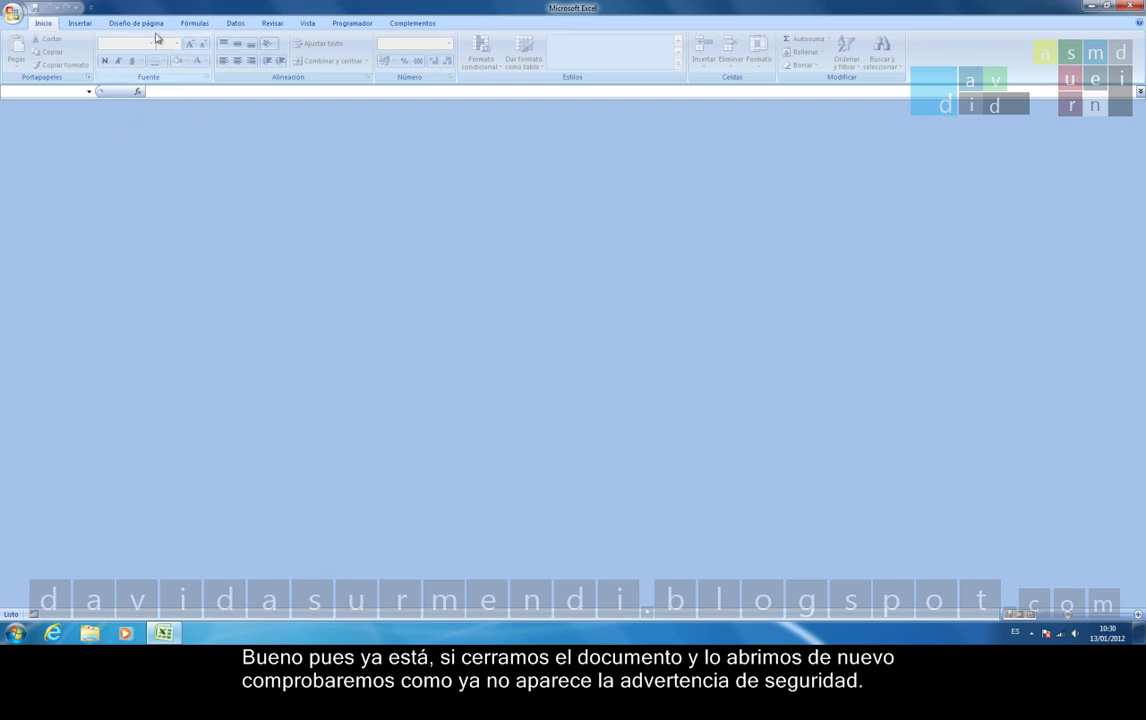
{"action": "left_click", "coordinate": [14, 14]}
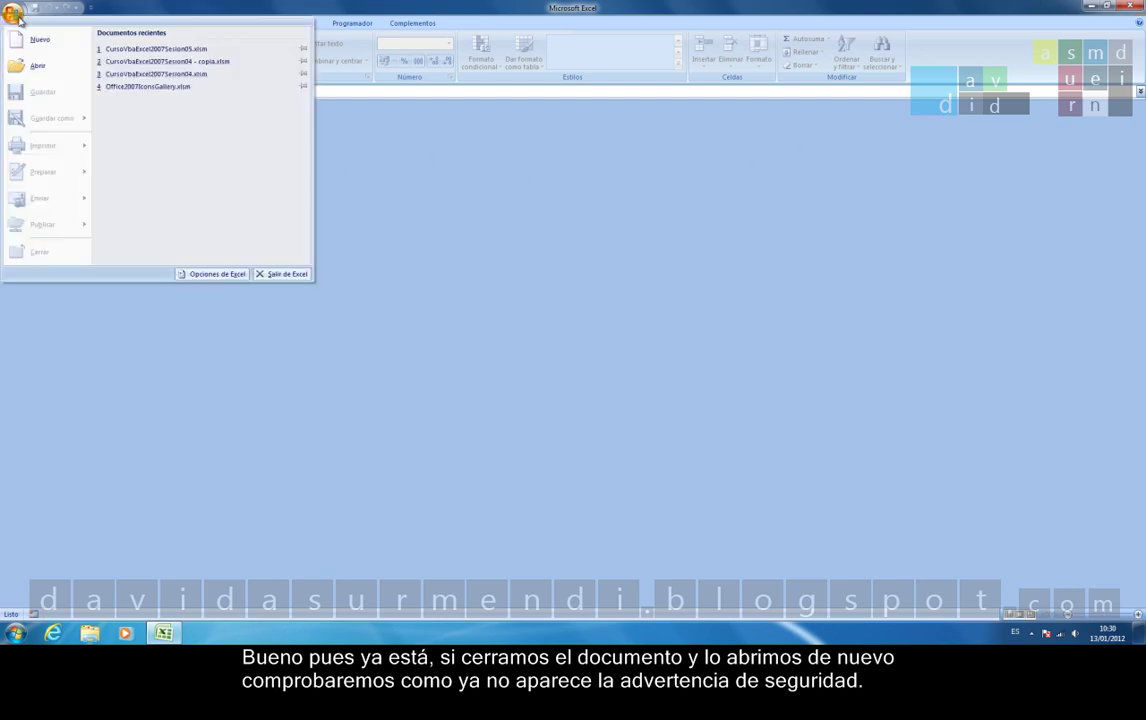
{"action": "left_click", "coordinate": [126, 50]}
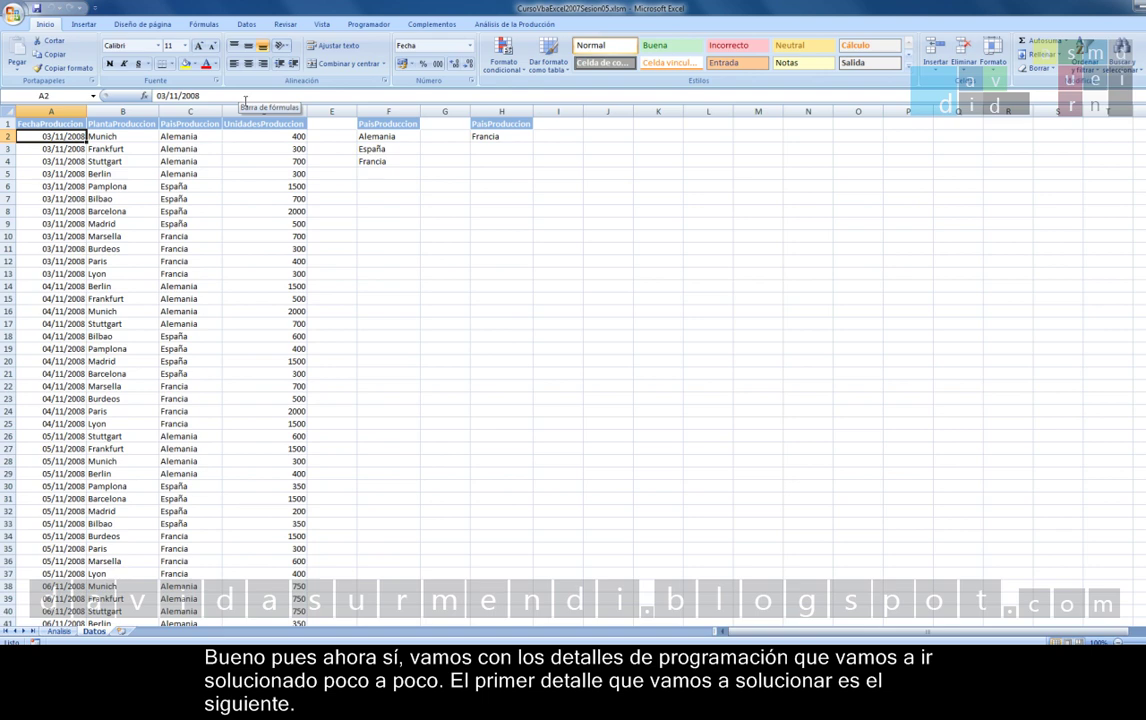
Step: Switch to the Analisis sheet and show the Programador ribbon tab
{"action": "left_click", "coordinate": [57, 632]}
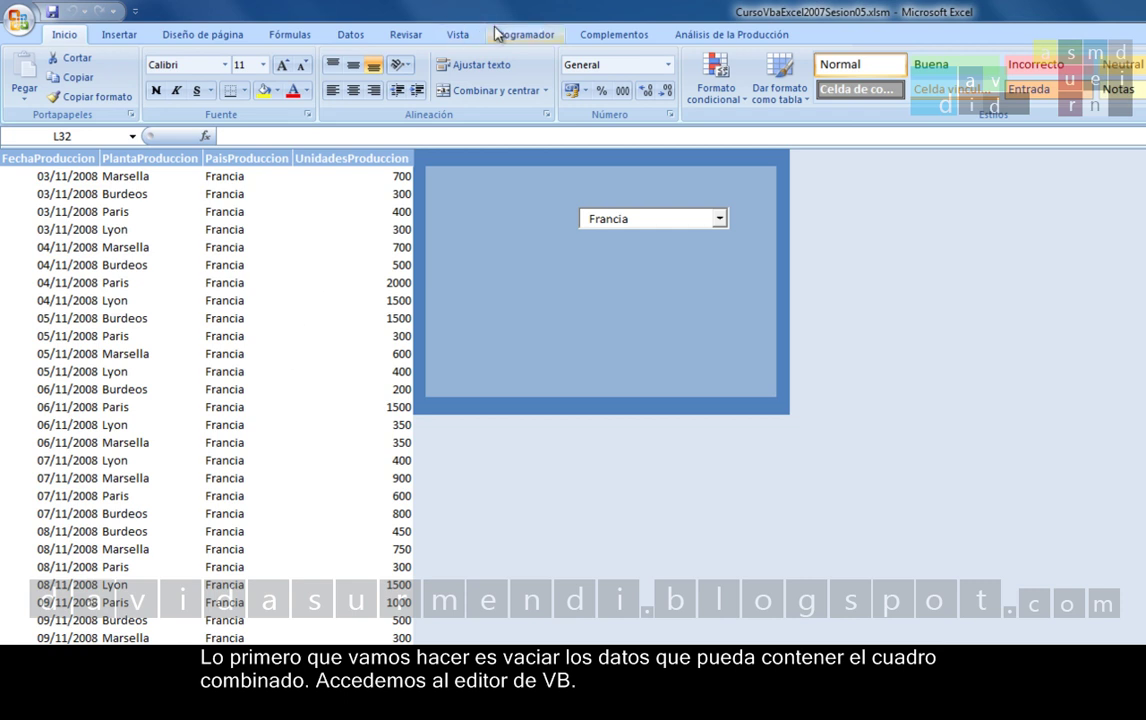
{"action": "left_click", "coordinate": [524, 34]}
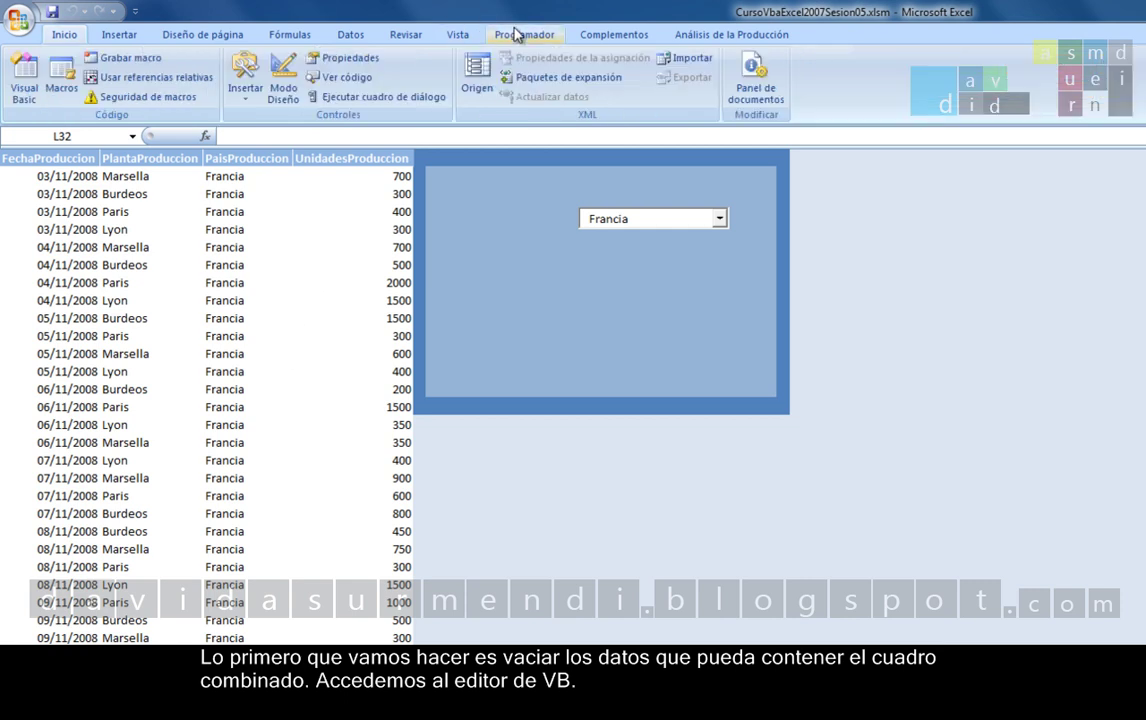
Step: Open the Visual Basic editor maximized and select the ModuloBorrar module
{"action": "left_click", "coordinate": [24, 80]}
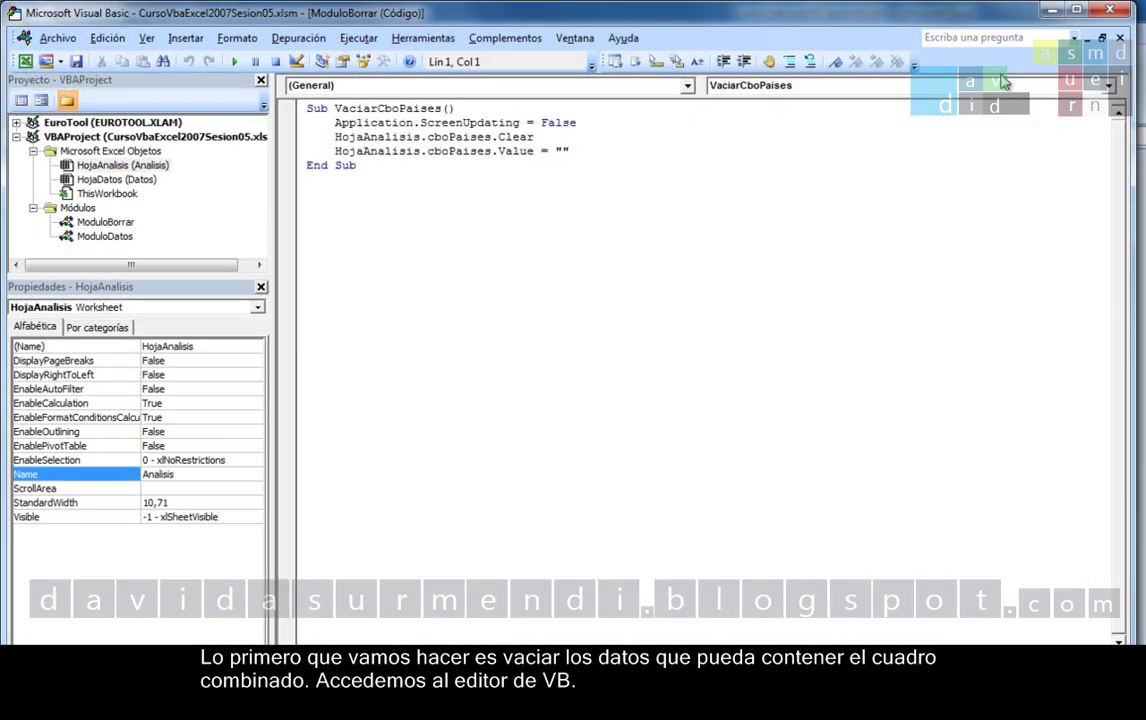
{"action": "left_click", "coordinate": [1078, 12]}
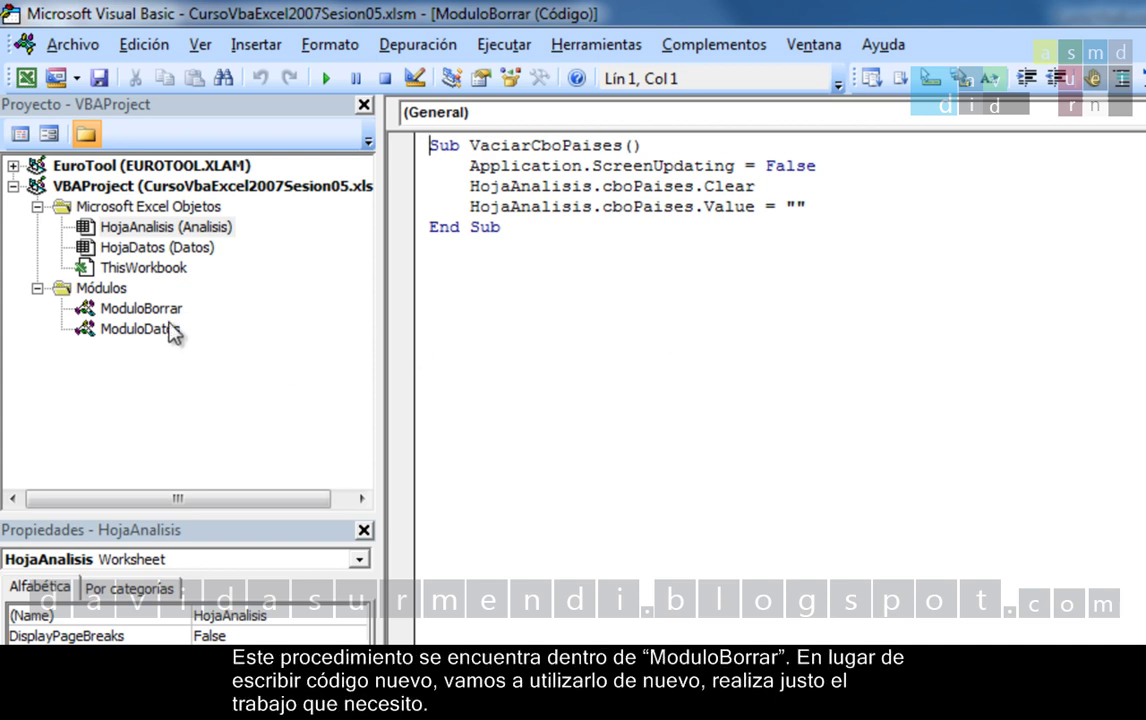
{"action": "left_click", "coordinate": [170, 311]}
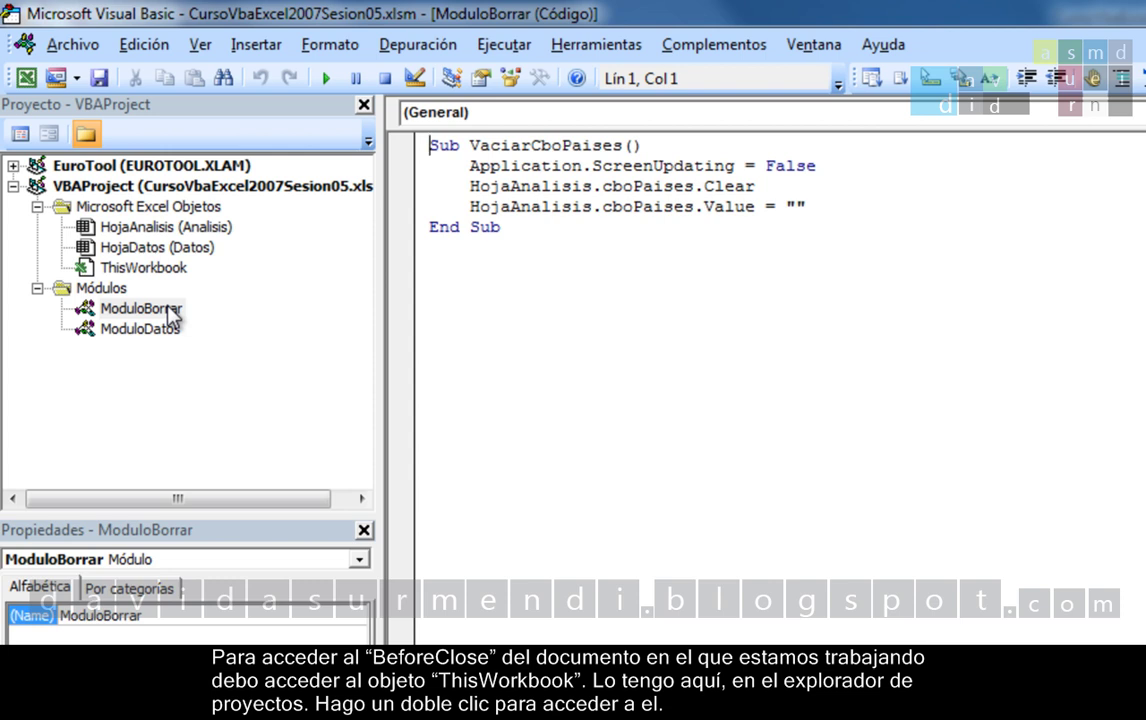
Step: Open the ThisWorkbook code window from the Project Explorer
{"action": "double_click", "coordinate": [170, 278]}
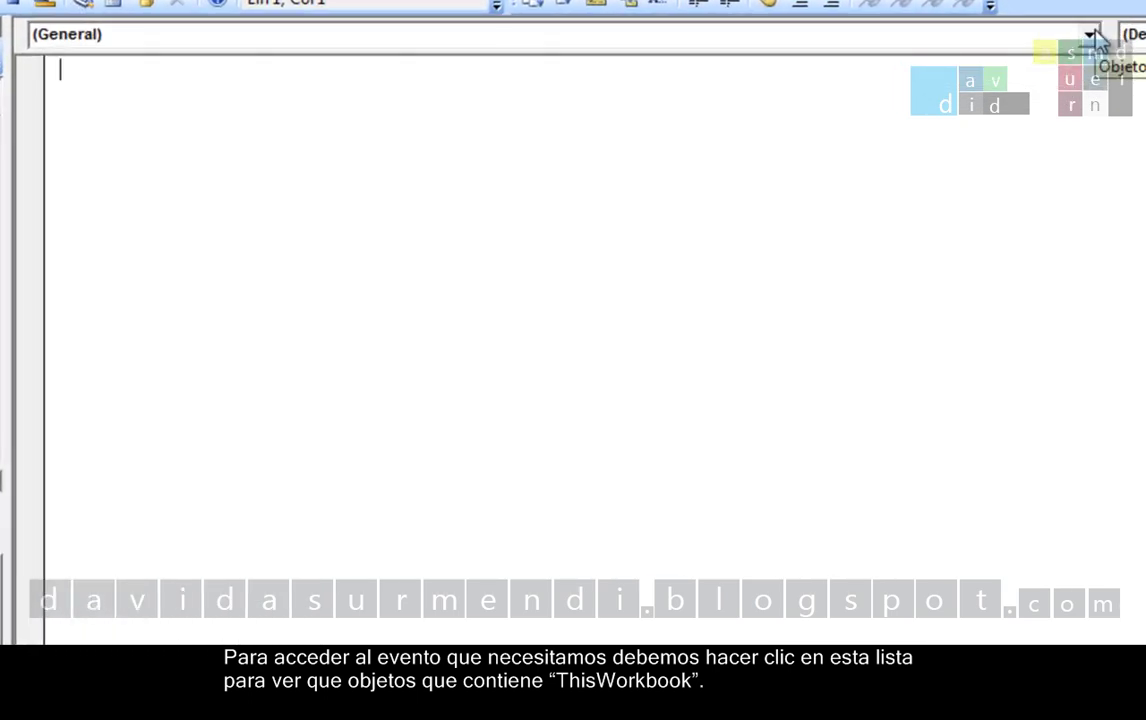
Step: Pick Workbook in the Object dropdown to insert an empty Workbook_Open procedure
{"action": "left_click", "coordinate": [1092, 34]}
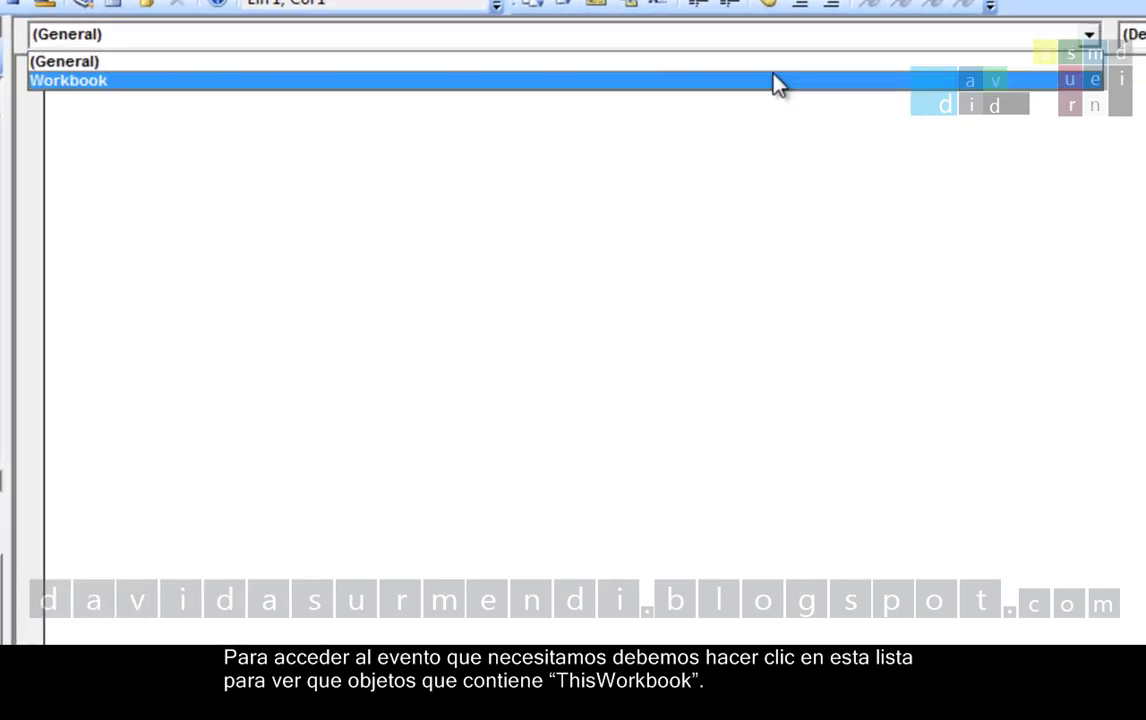
{"action": "left_click", "coordinate": [512, 86]}
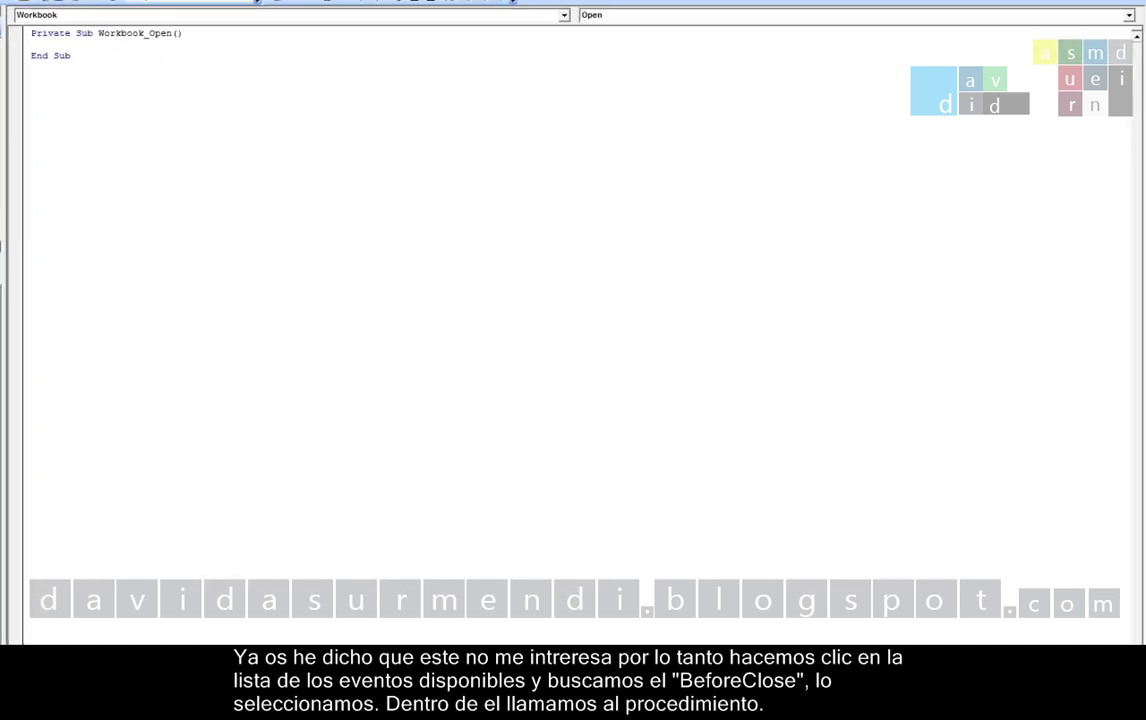
Step: Choose BeforeClose in the Procedure dropdown to add an empty Workbook_BeforeClose(Cancel As Boolean) procedure
{"action": "left_click", "coordinate": [1129, 15]}
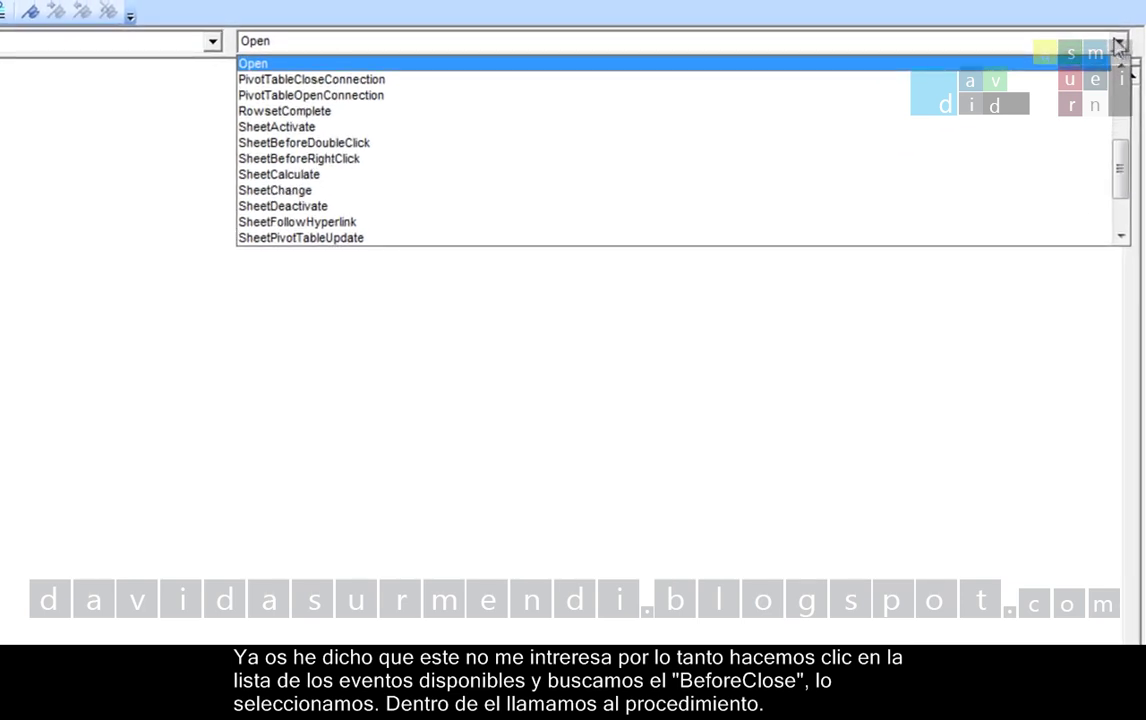
{"action": "scroll", "coordinate": [1124, 88], "scroll_direction": "up", "scroll_amount": 4}
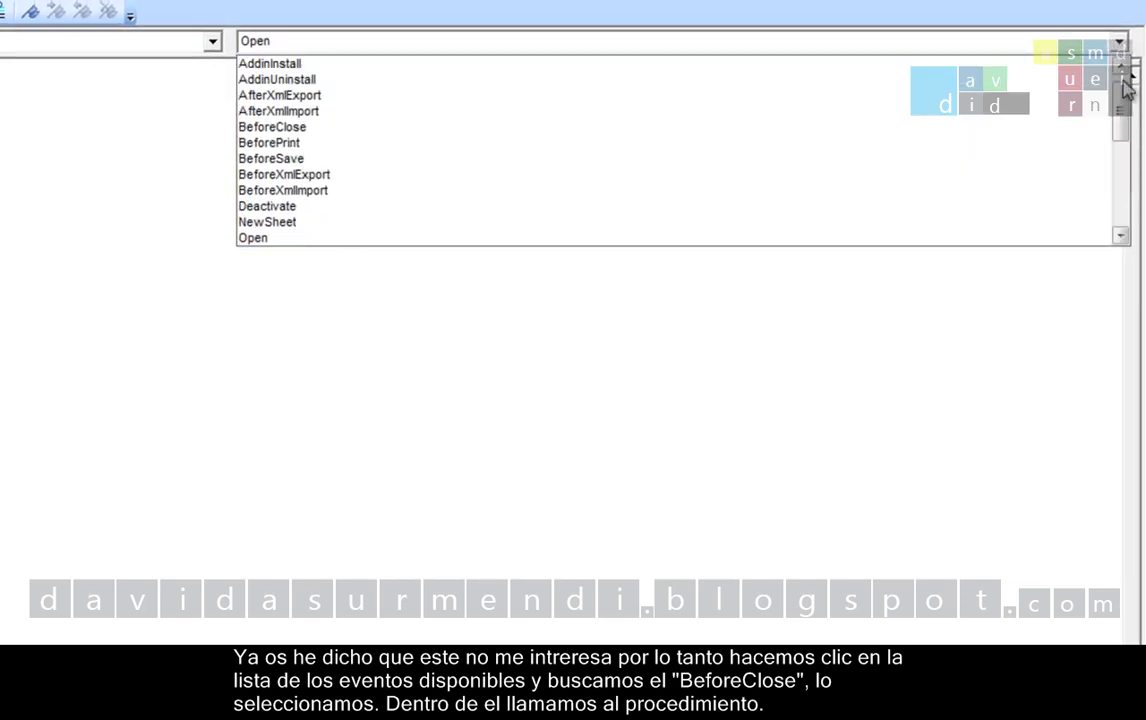
{"action": "left_click", "coordinate": [1069, 69]}
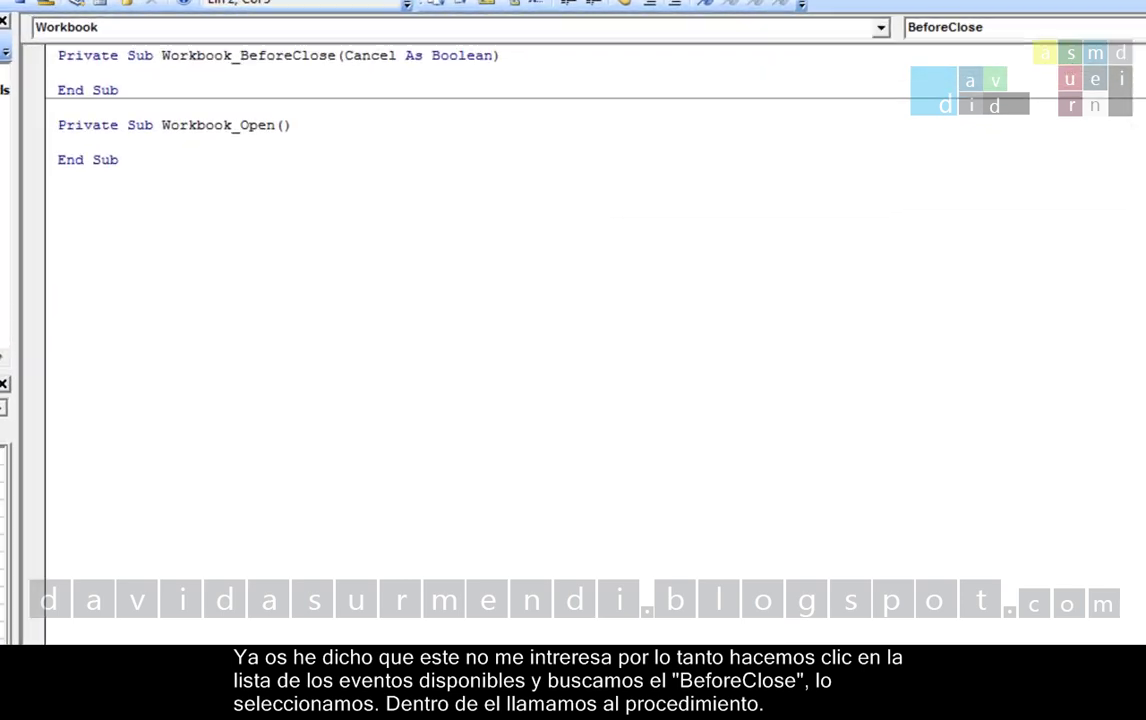
Step: Type the VaciarCboPaises call into the empty Workbook_BeforeClose body
{"action": "type", "text": "V"}
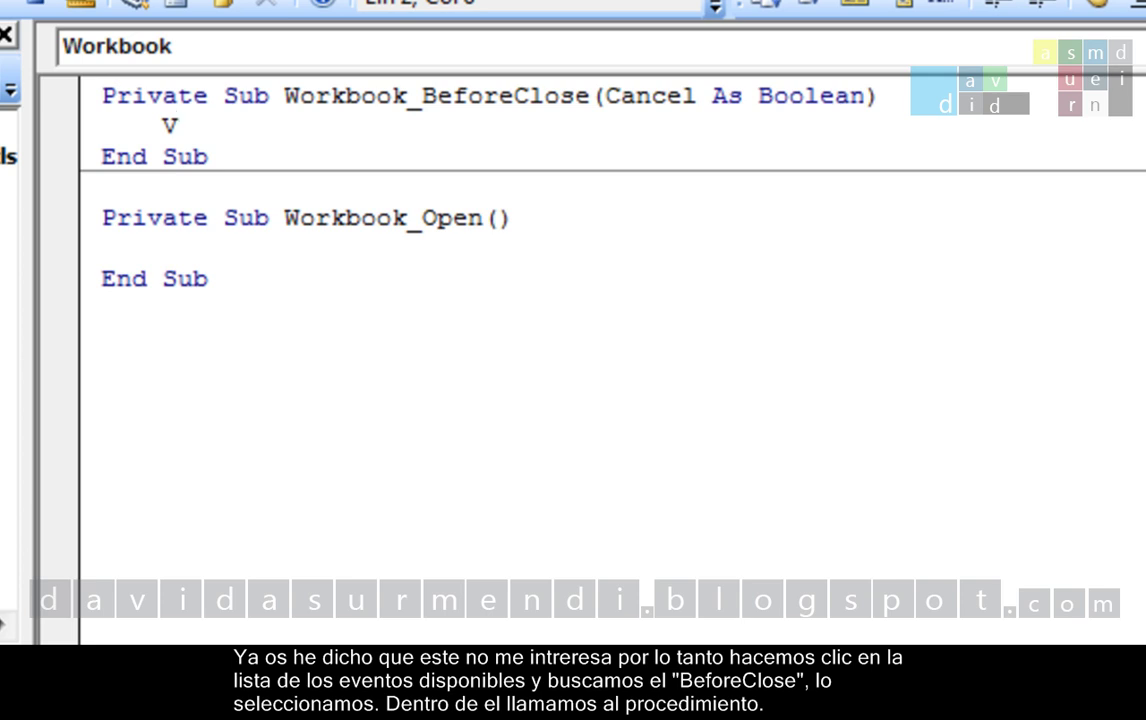
{"action": "type", "text": "aciar"}
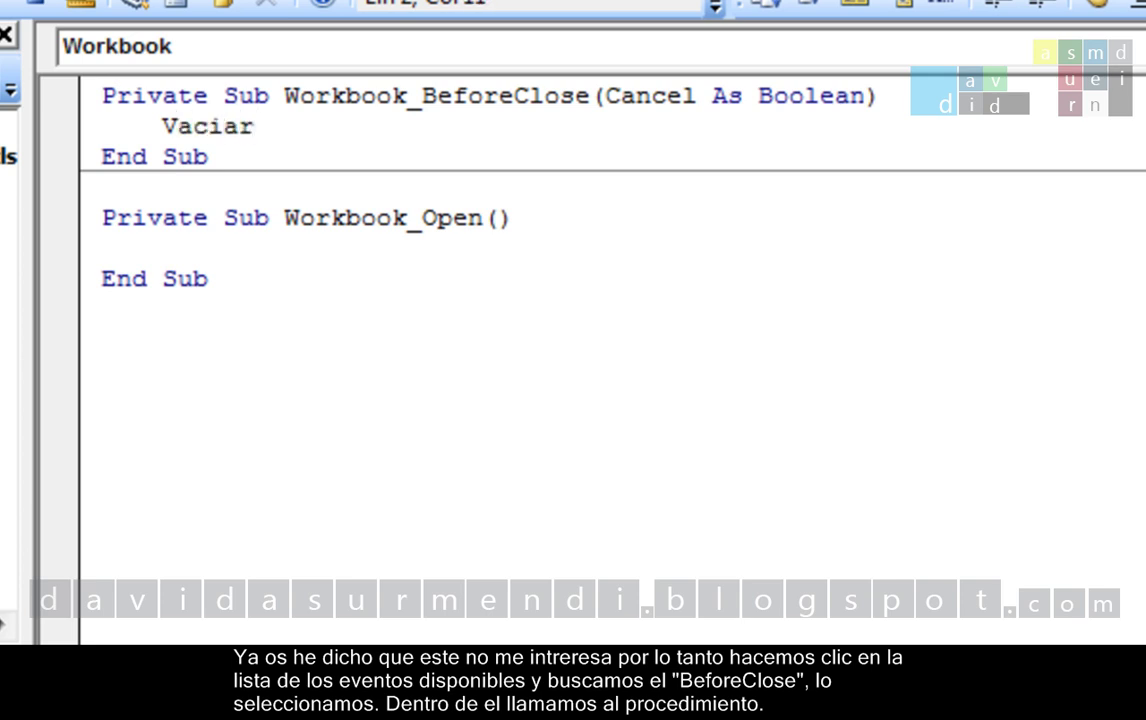
{"action": "type", "text": "Cbo"}
{"action": "type", "text": "Pais"}
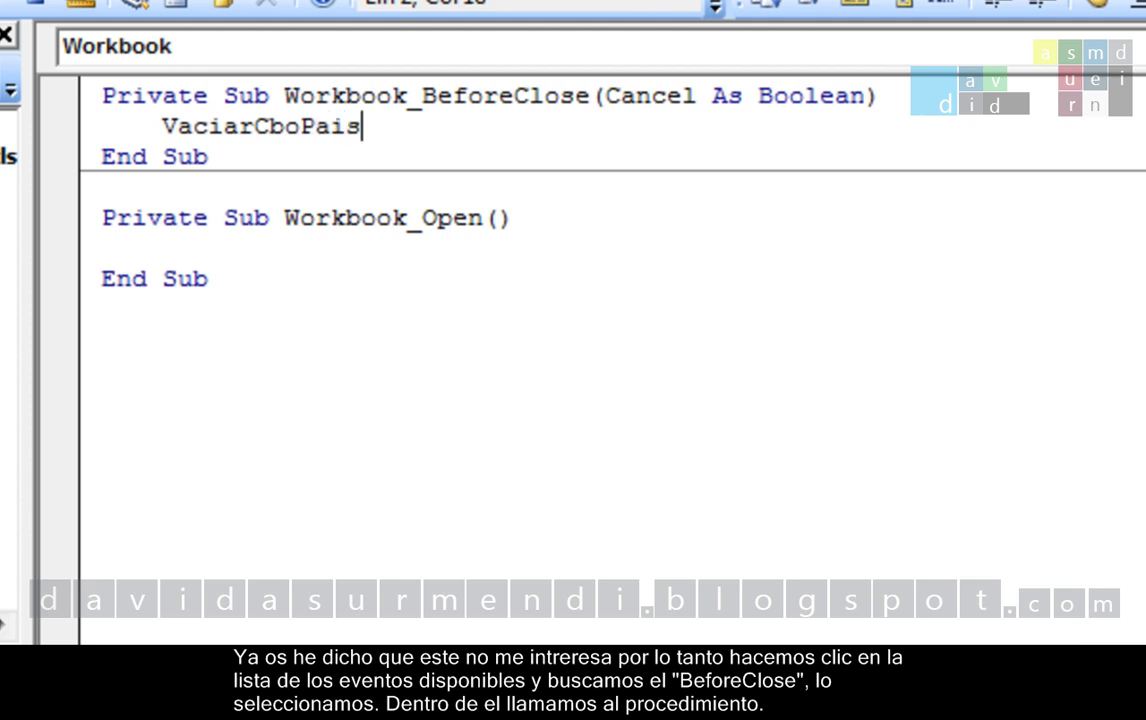
{"action": "type", "text": "es"}
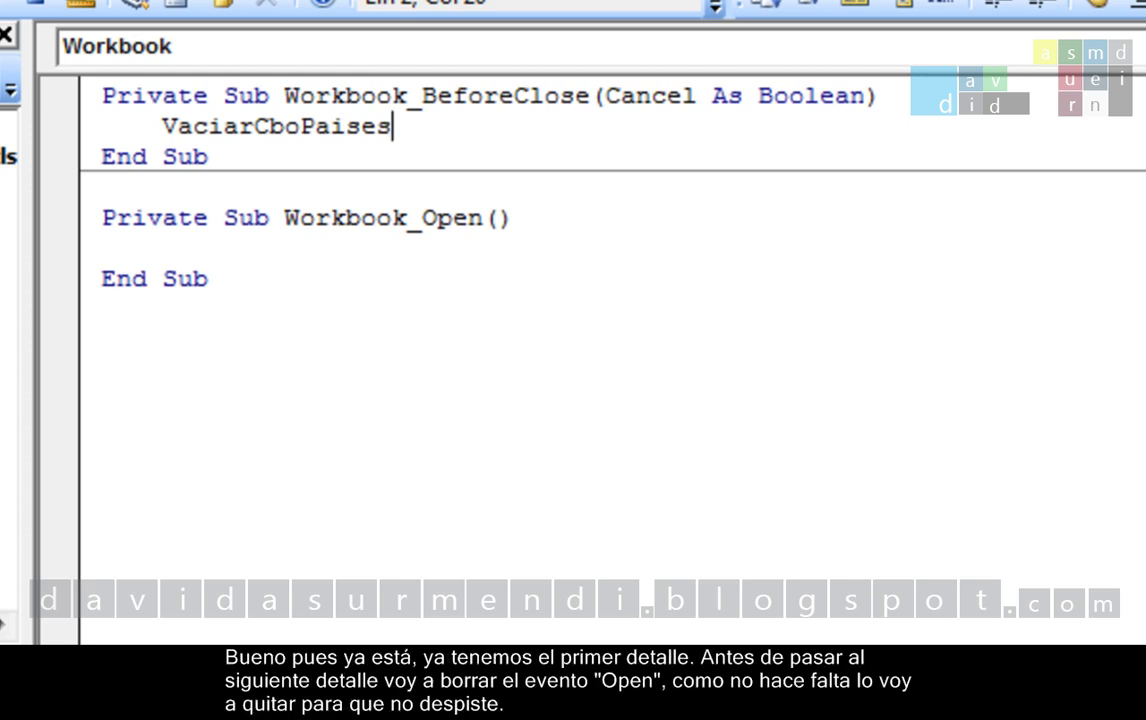
Step: Delete the Workbook_Open block, keeping only Workbook_BeforeClose, and switch back to Excel
{"action": "mouse_move", "coordinate": [225, 279]}
{"action": "left_mouse_down"}
{"action": "mouse_move", "coordinate": [136, 272]}
{"action": "mouse_move", "coordinate": [88, 222]}
{"action": "left_mouse_up"}
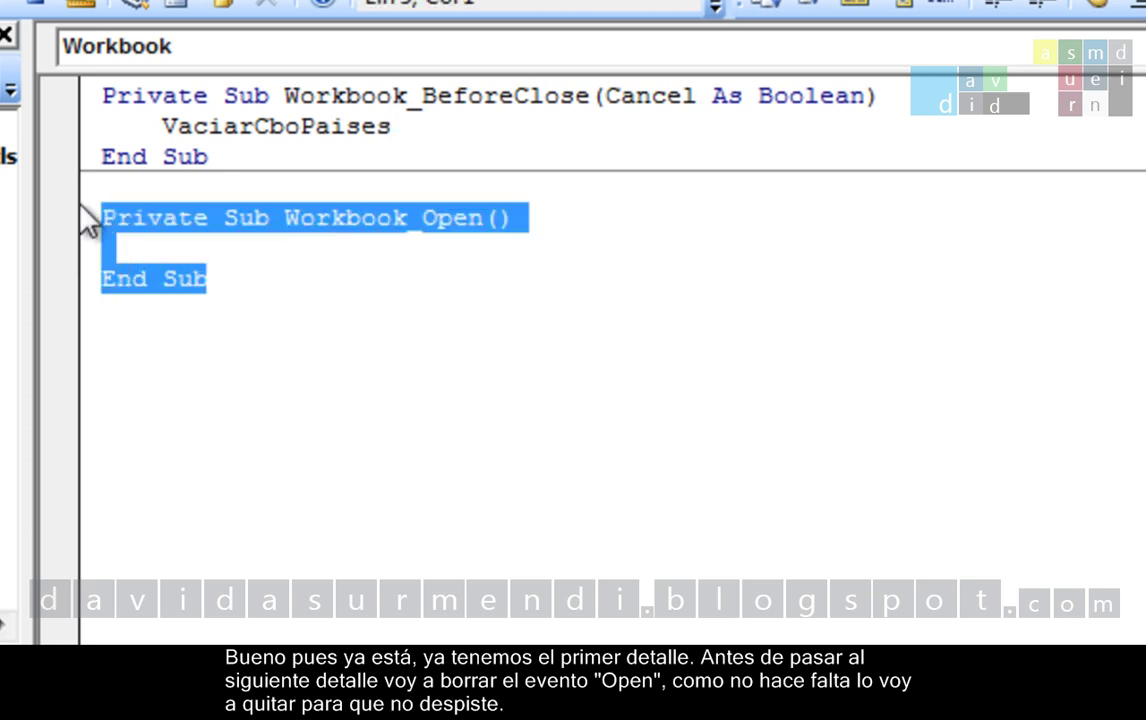
{"action": "key", "text": "Delete"}
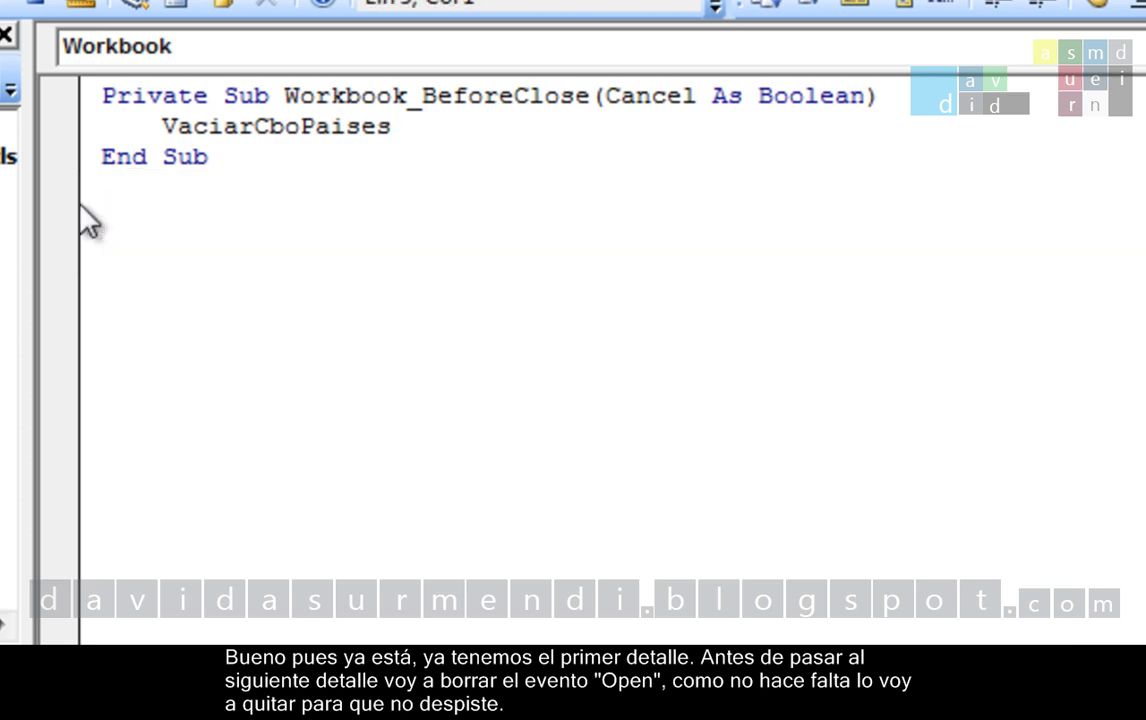
{"action": "key", "text": "BackSpace"}
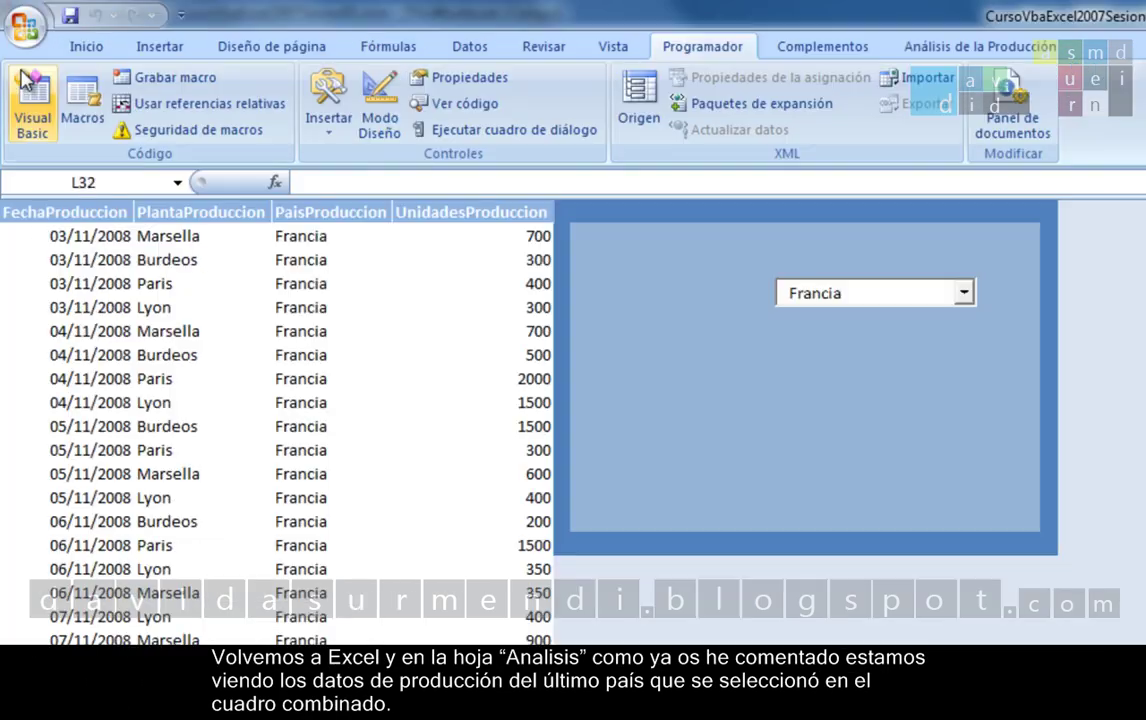
{"action": "left_click", "coordinate": [25, 73]}
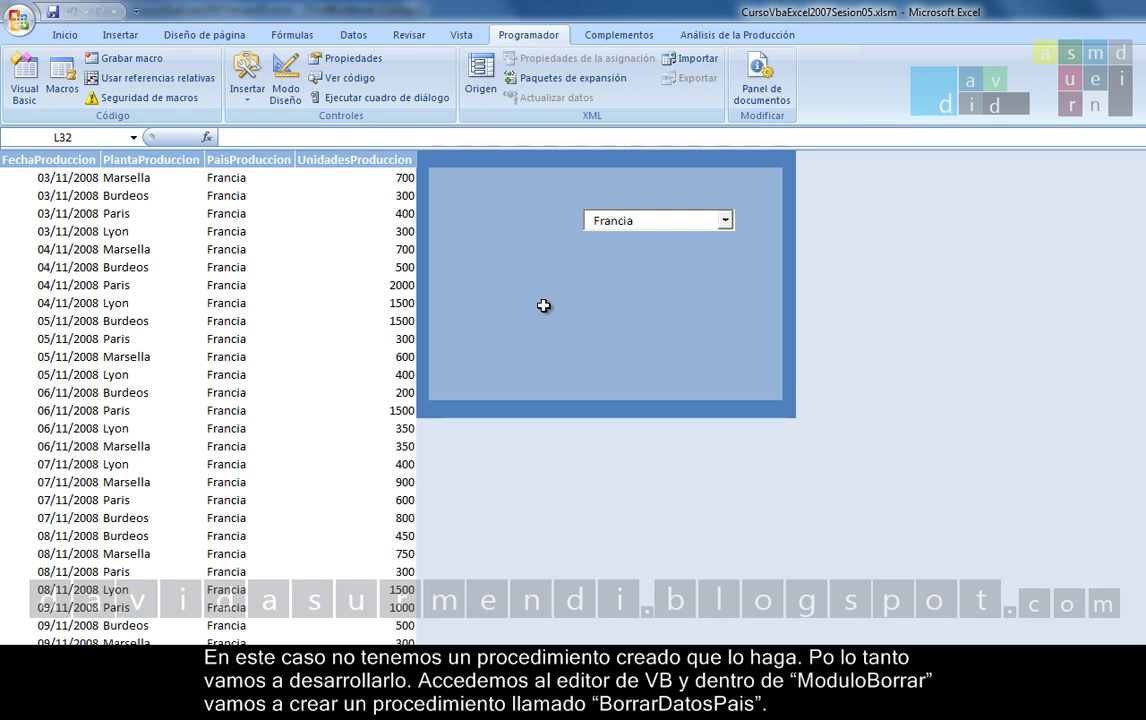
Step: In ModuloBorrar, declare Sub BorrarDatosPais below VaciarCboPaises with an indented first body line
{"action": "left_click", "coordinate": [37, 84]}
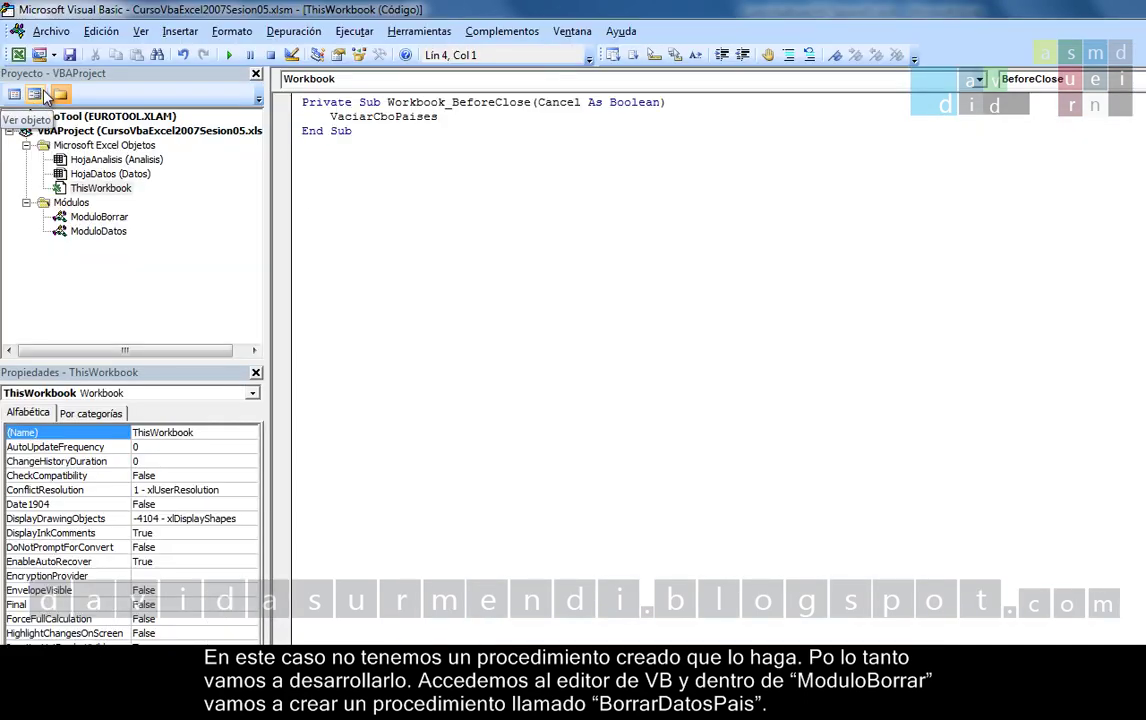
{"action": "double_click", "coordinate": [115, 218]}
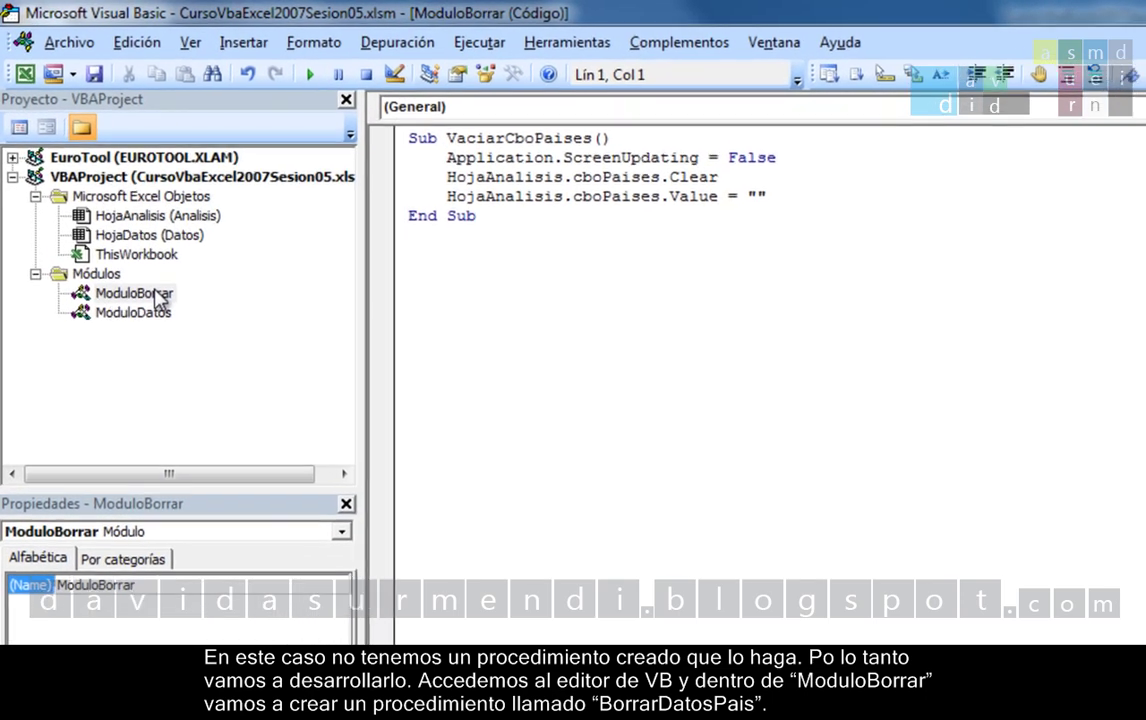
{"action": "left_click", "coordinate": [446, 251]}
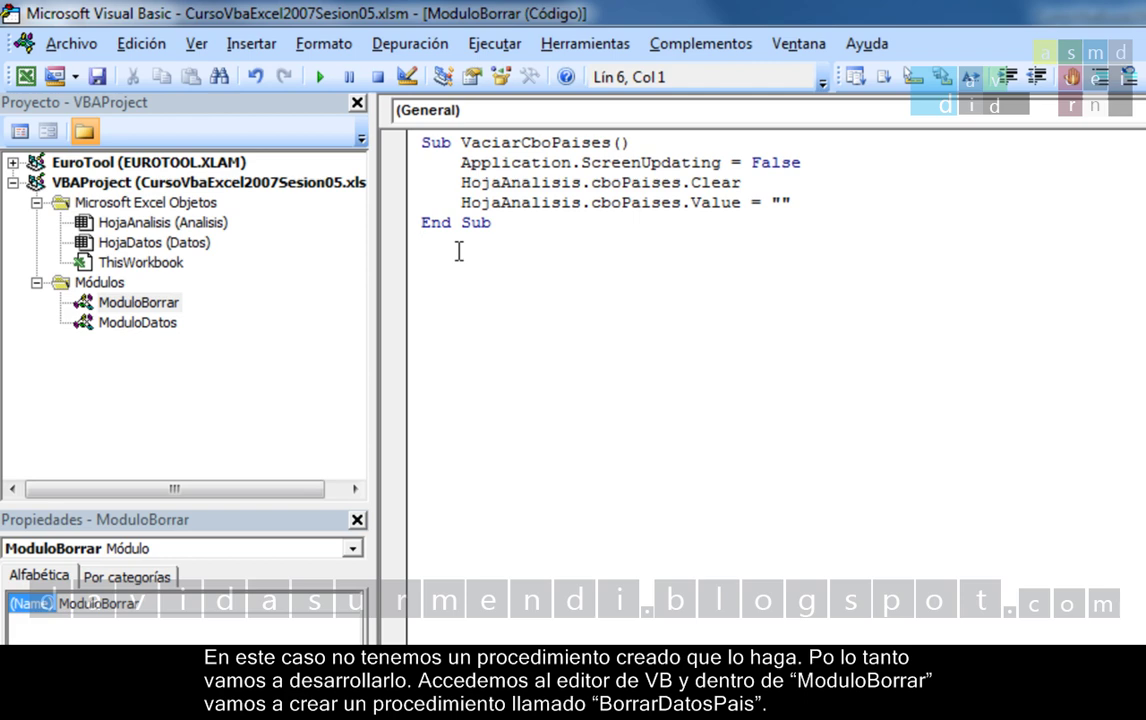
{"action": "type", "text": "Su"}
{"action": "type", "text": "b "}
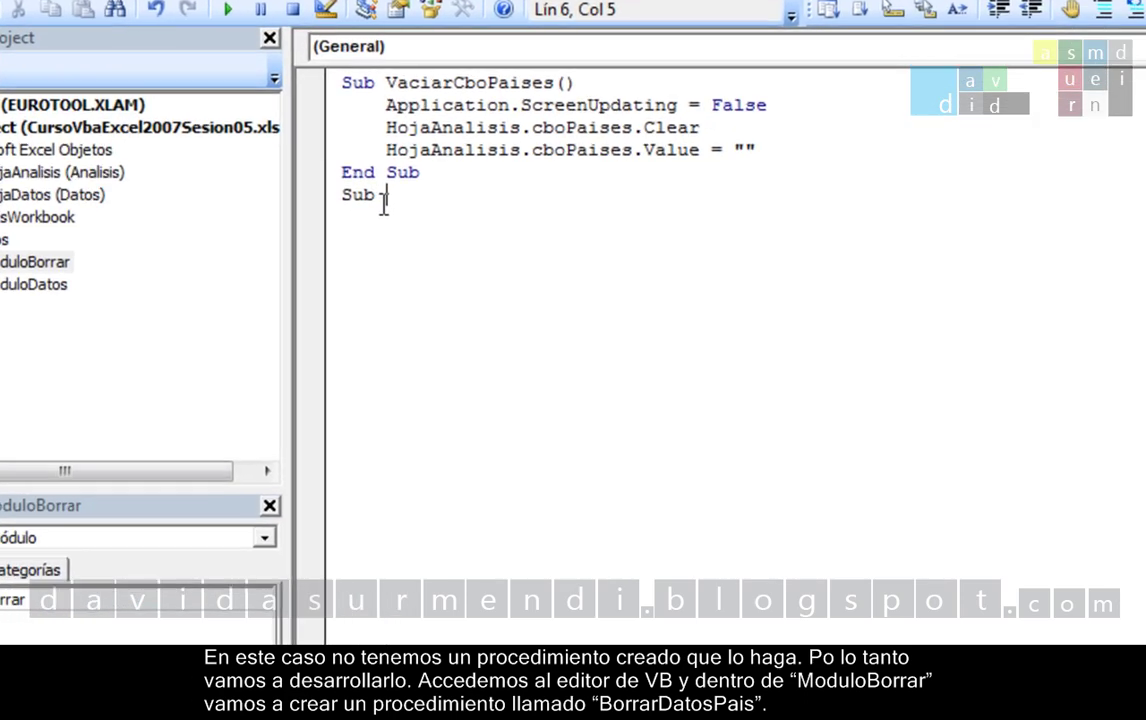
{"action": "type", "text": "Borrar"}
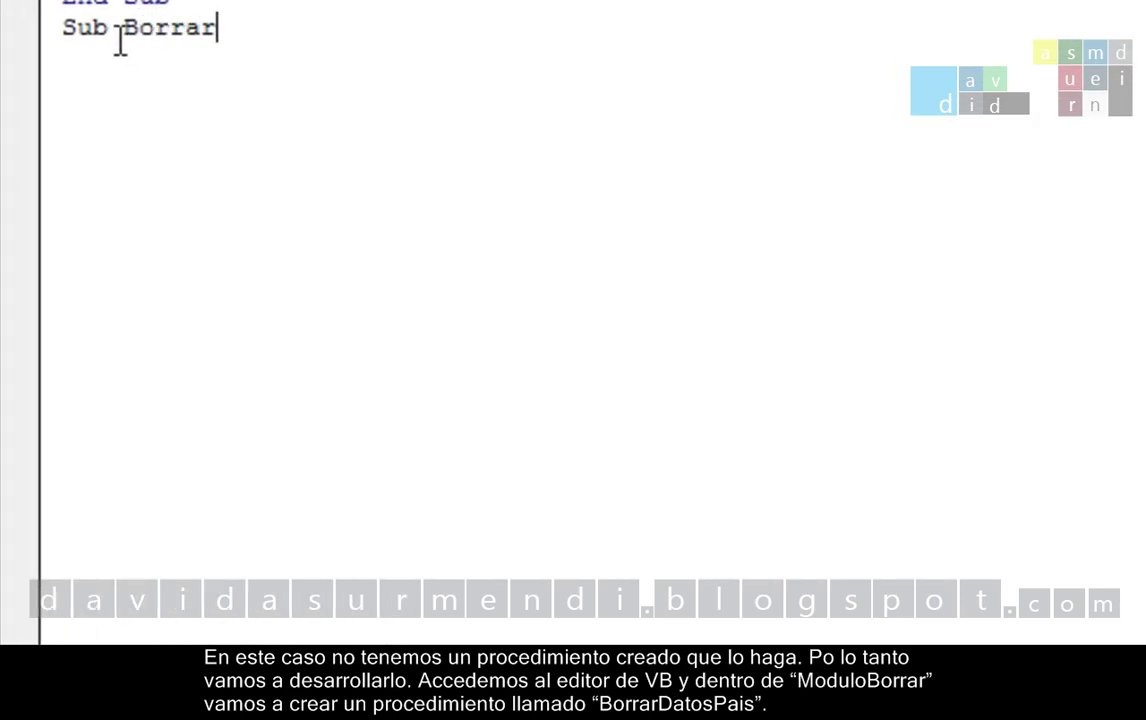
{"action": "type", "text": "Datos"}
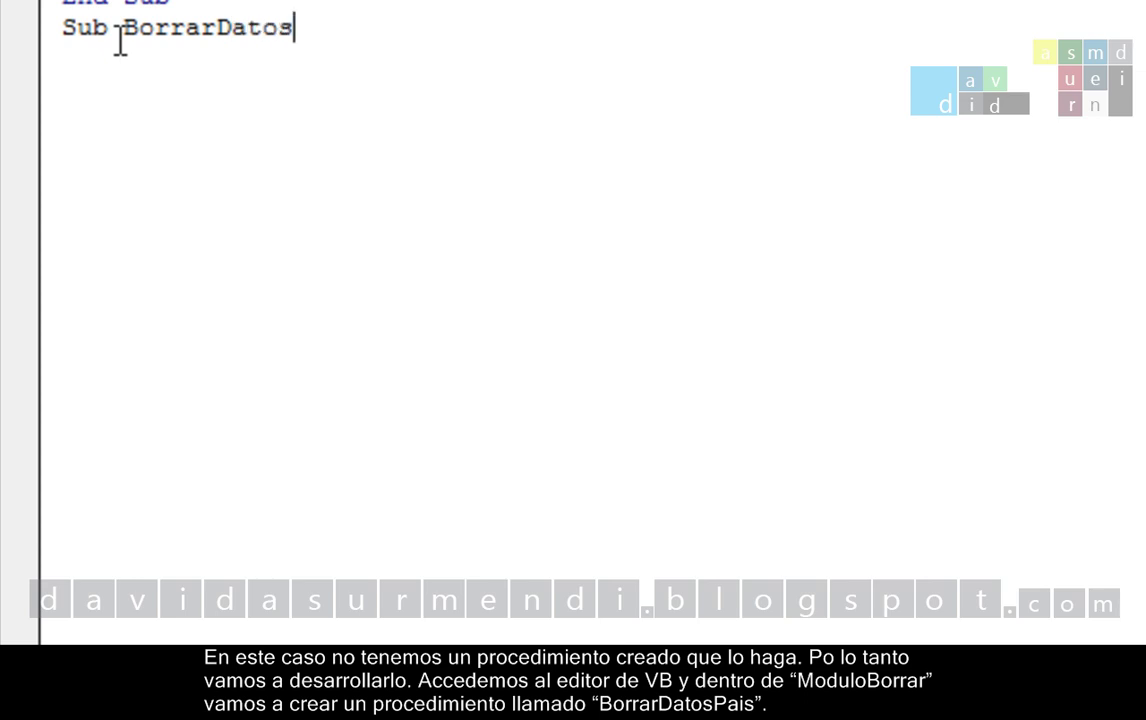
{"action": "type", "text": "Pais"}
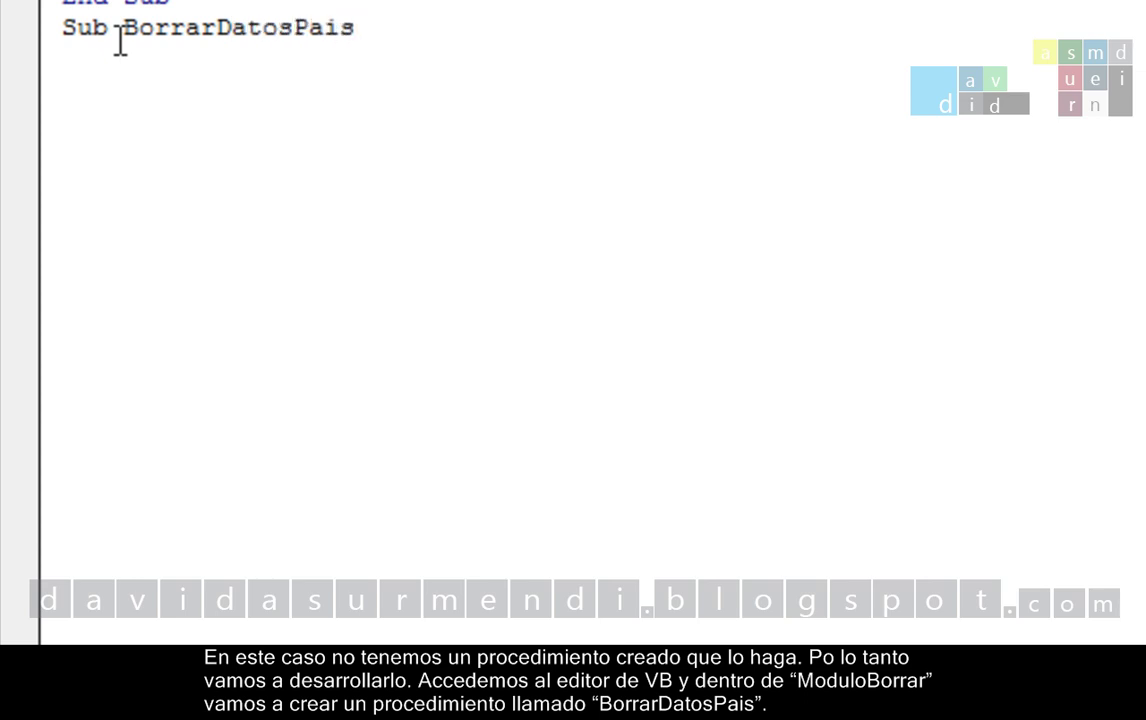
{"action": "key", "text": "Return"}
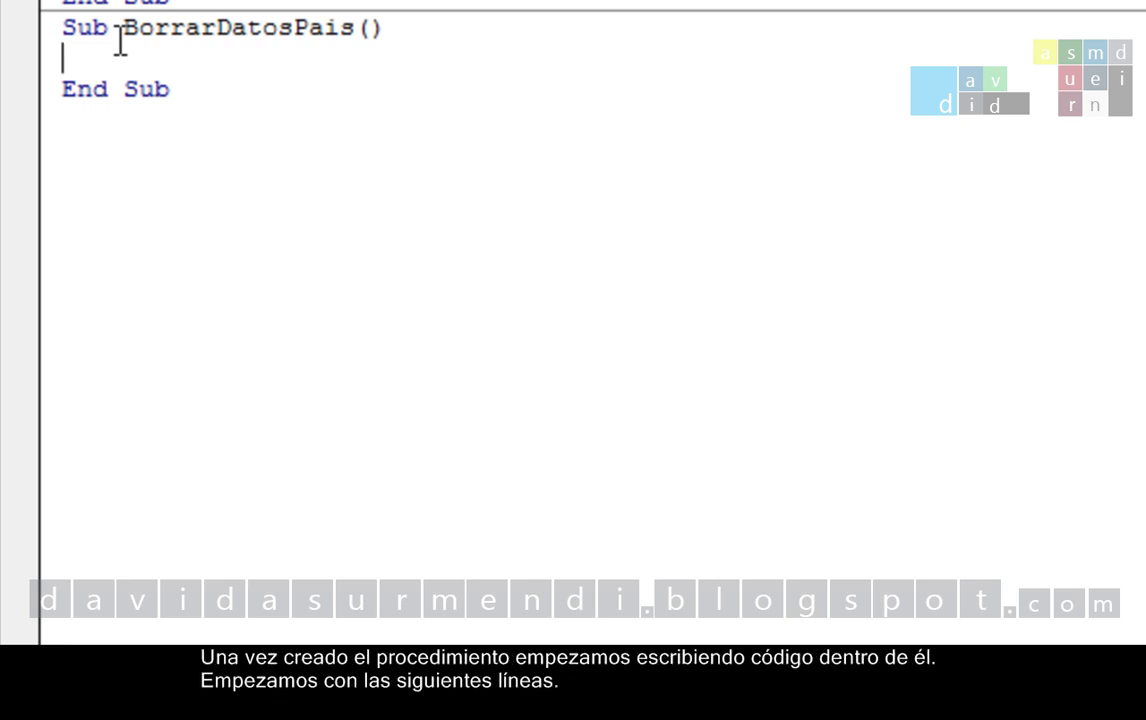
{"action": "key", "text": "Tab"}
Step: Write Application.ScreenUpdating = False and HojaAnalisis.Select as BorrarDatosPais's first two statements
{"action": "type", "text": "applicatio"}
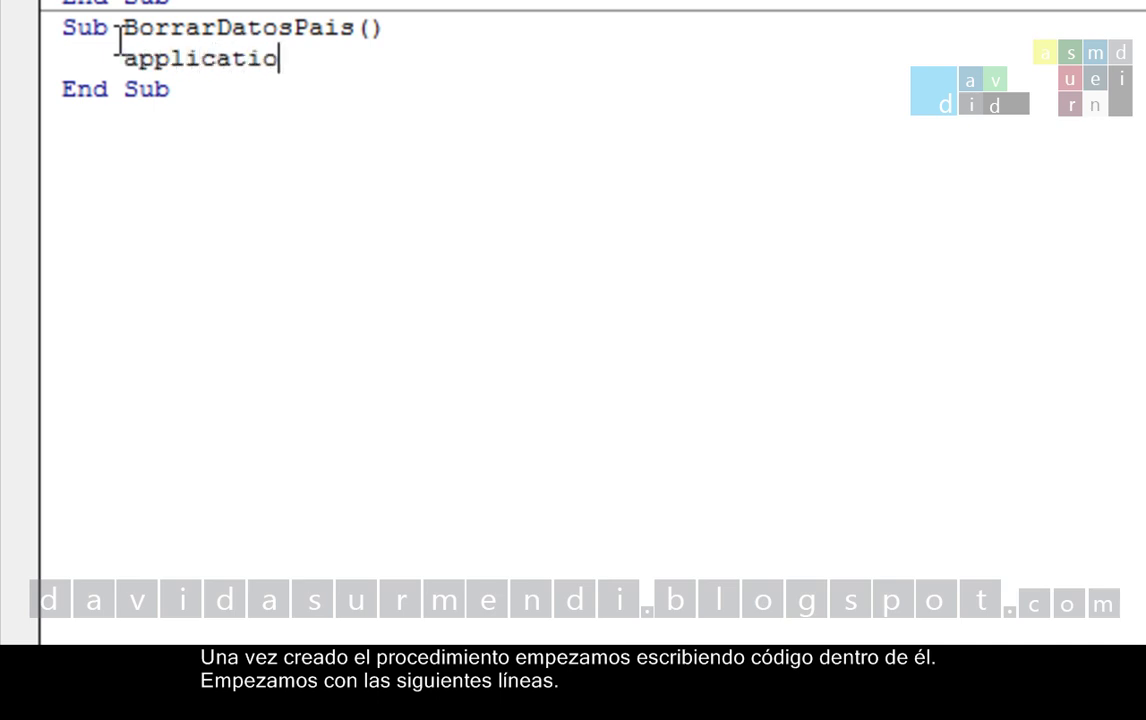
{"action": "type", "text": "n"}
{"action": "type", "text": "."}
{"action": "type", "text": "s"}
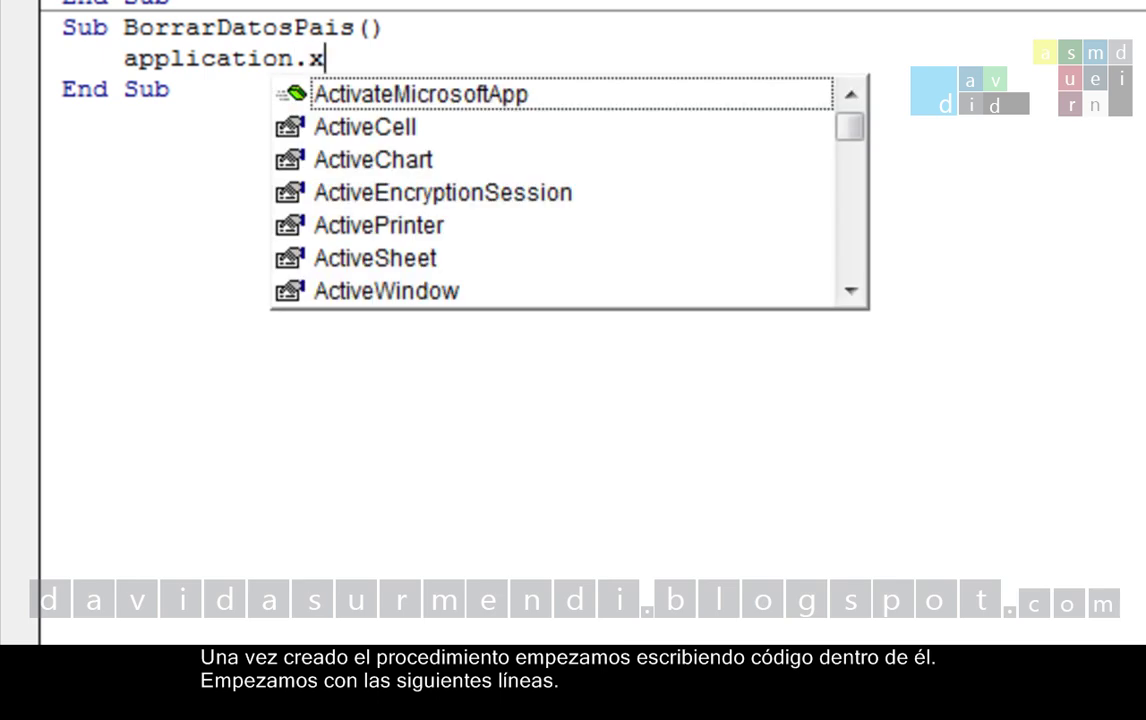
{"action": "type", "text": "cre"}
{"action": "key", "text": "Tab"}
{"action": "type", "text": "="}
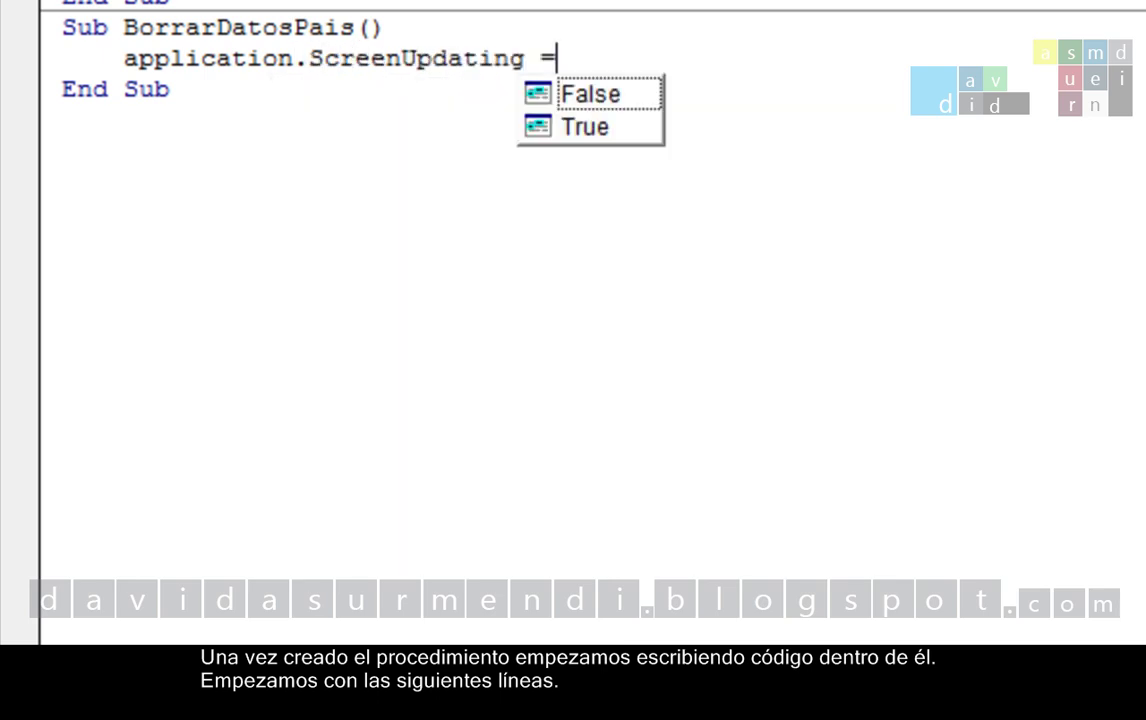
{"action": "type", "text": " fa"}
{"action": "key", "text": "Tab"}
{"action": "key", "text": "Return"}
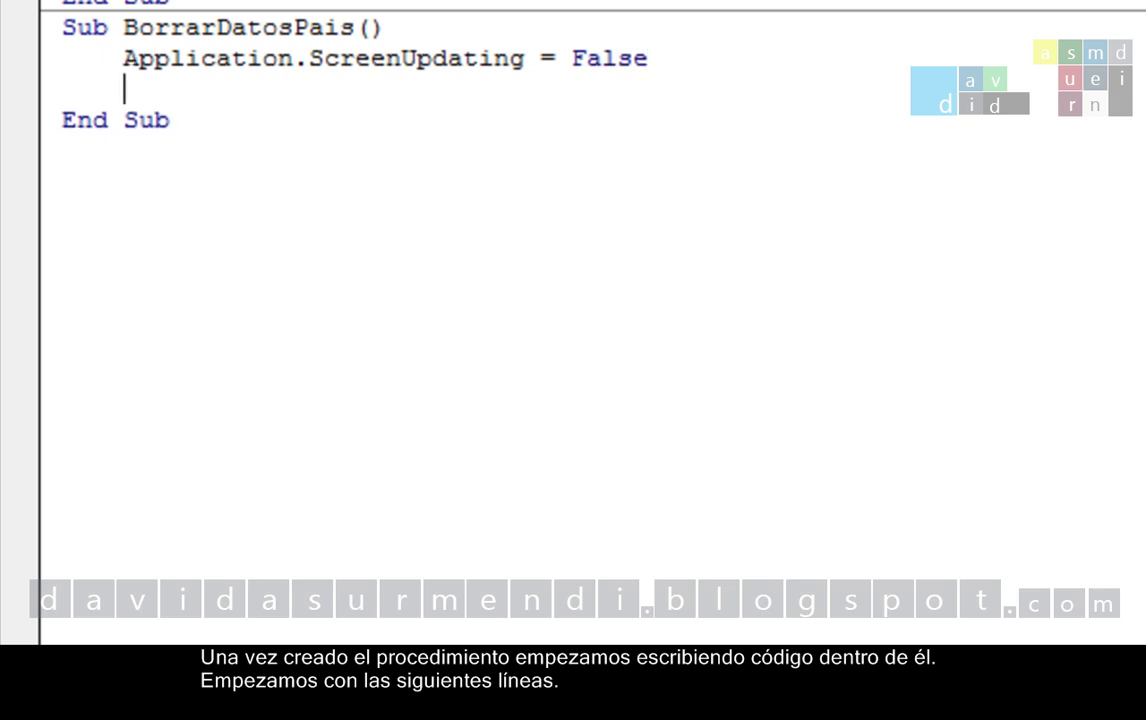
{"action": "type", "text": "ho"}
{"action": "type", "text": "jaanalisi"}
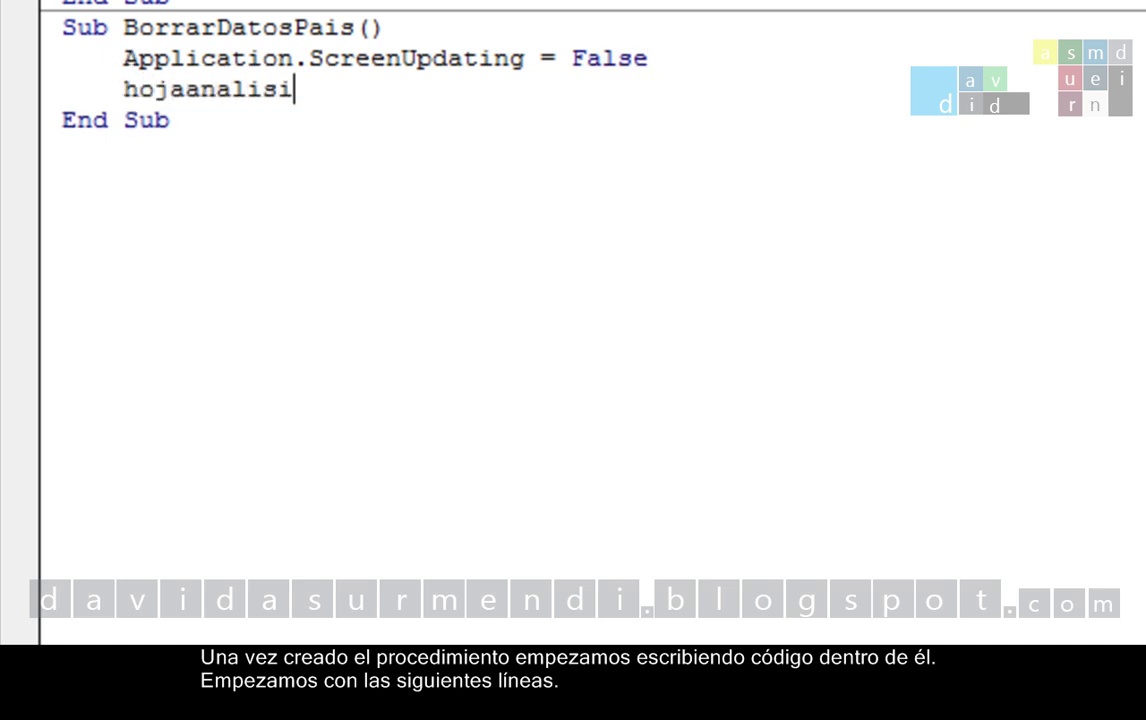
{"action": "type", "text": "s.sel"}
{"action": "key", "text": "Tab"}
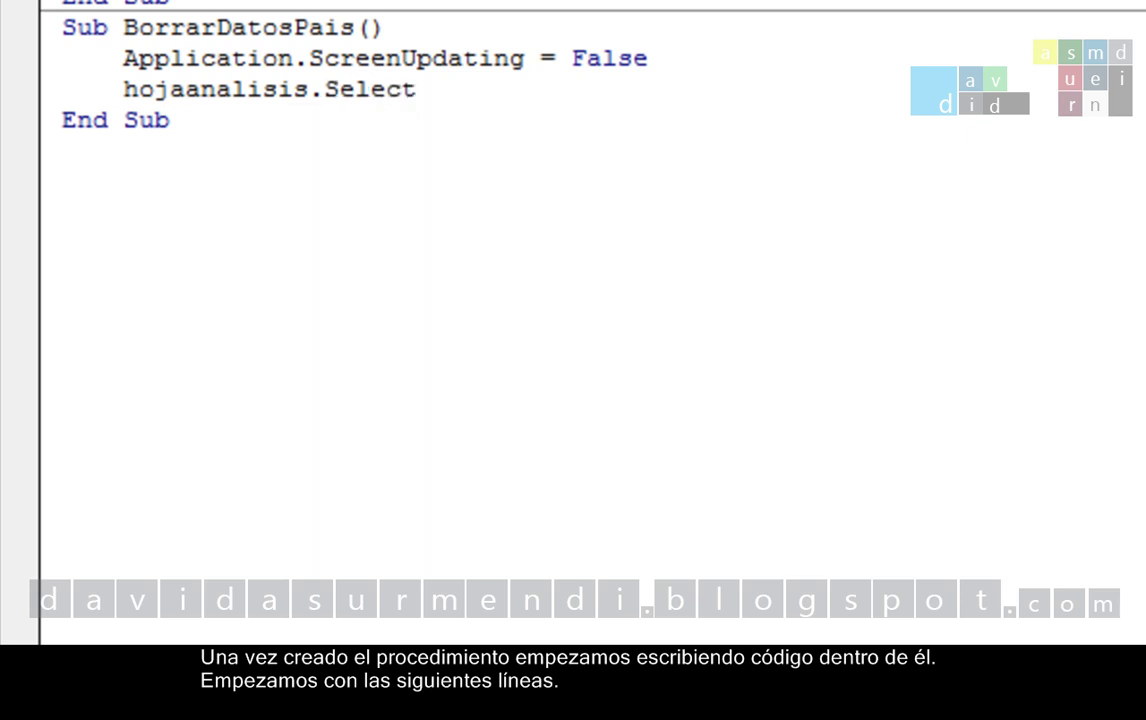
{"action": "key", "text": "Return"}
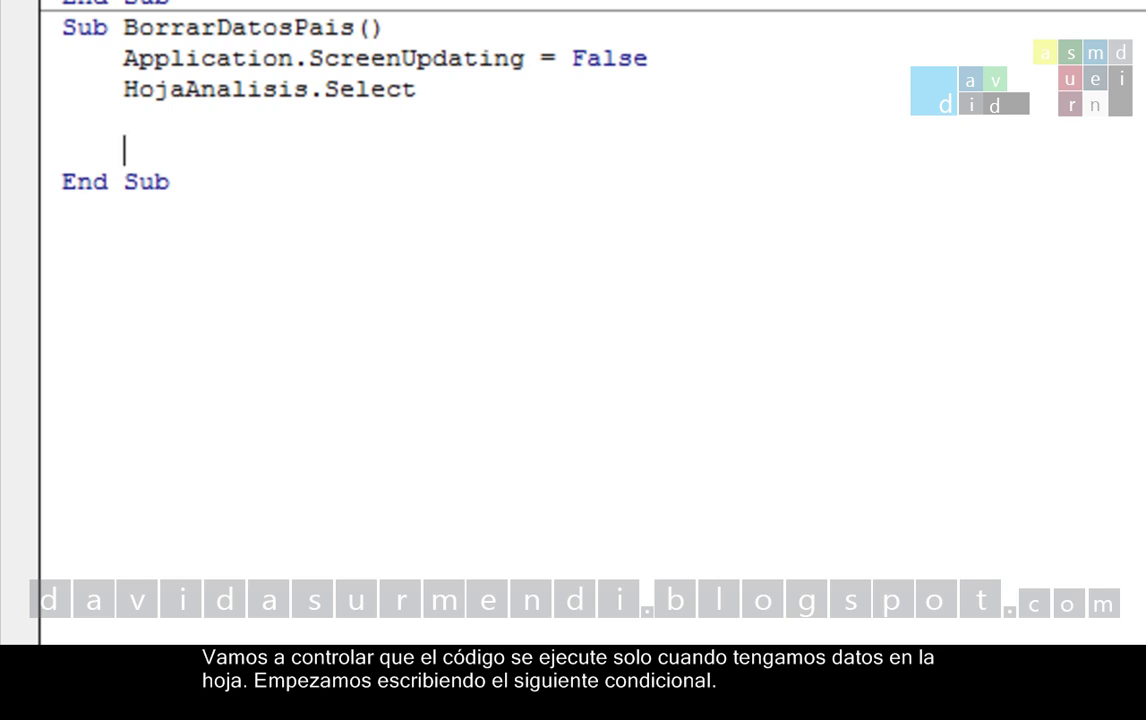
Step: Type If Range("A2") <> "" Then and start its indented body line
{"action": "type", "text": "if"}
{"action": "type", "text": "Range(\""}
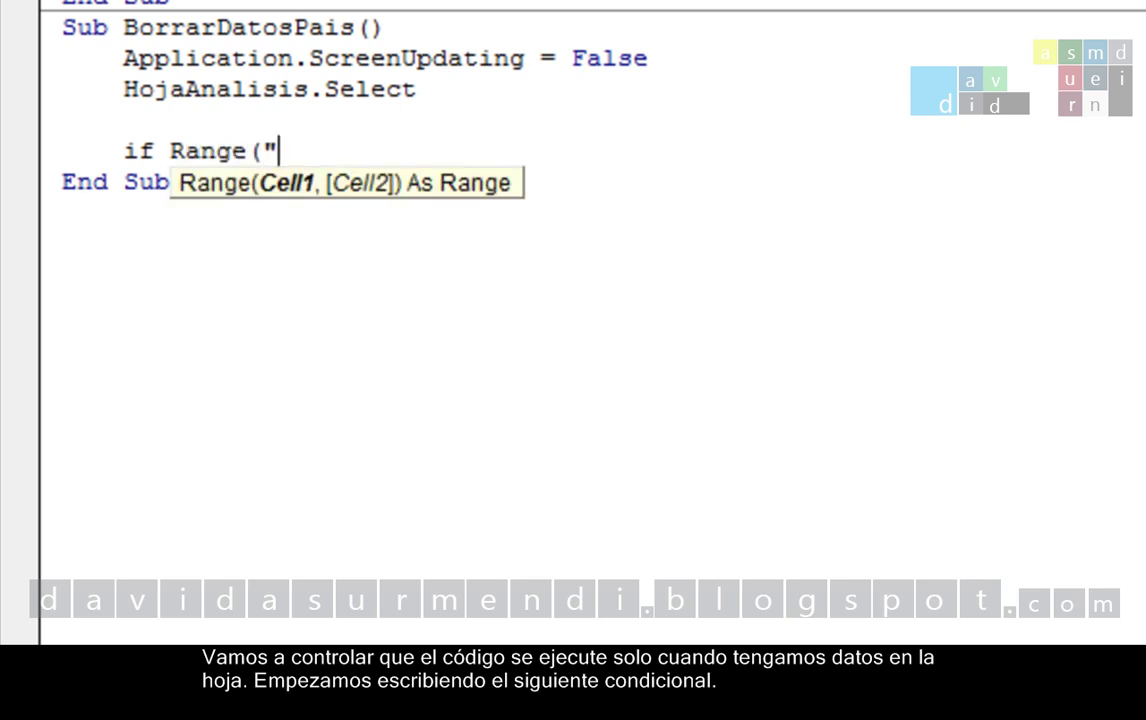
{"action": "type", "text": "A2\")"}
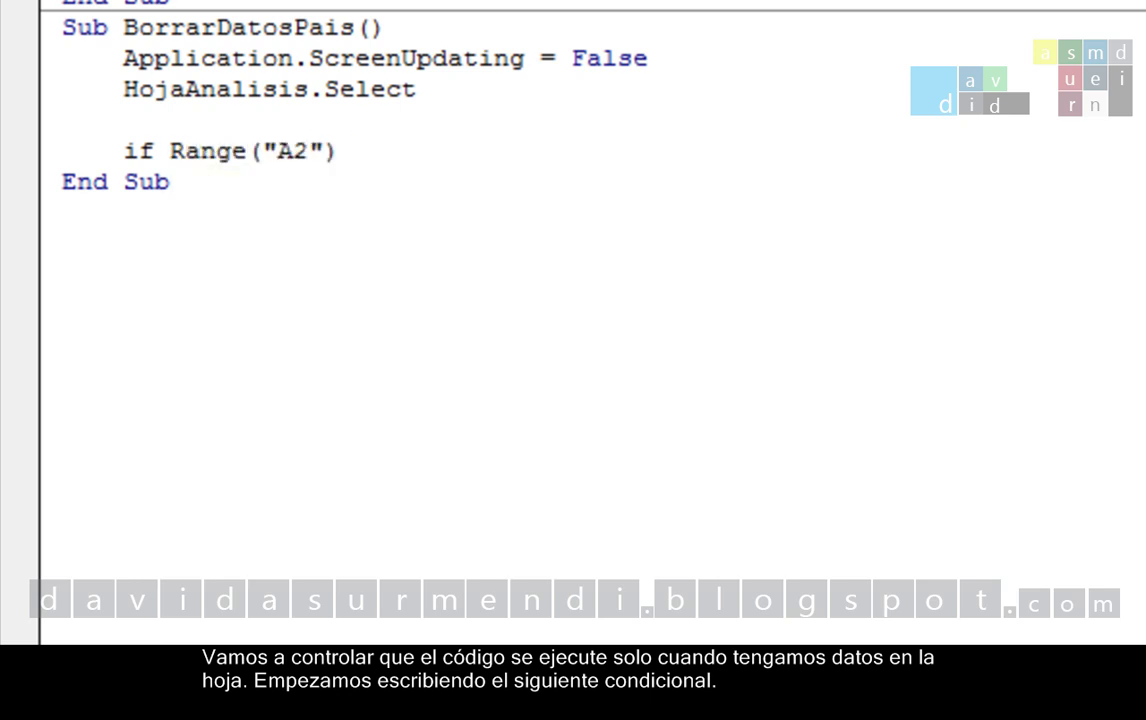
{"action": "type", "text": " <>"}
{"action": "type", "text": " \"\" t"}
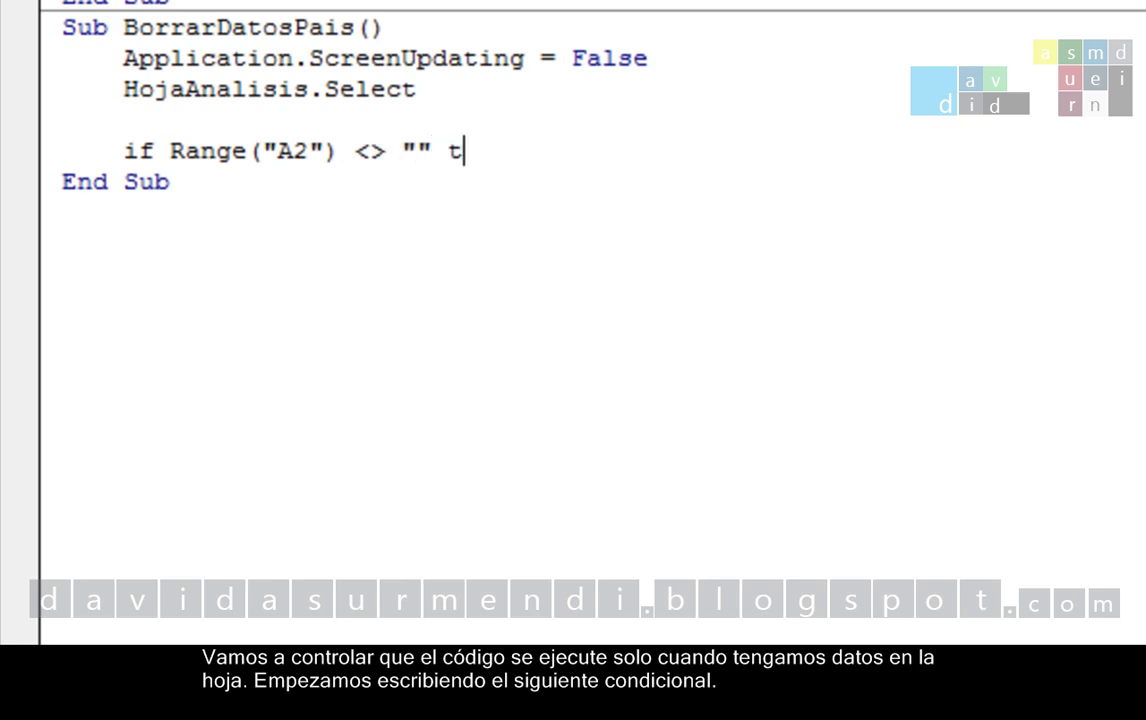
{"action": "type", "text": "hen"}
{"action": "key", "text": "Return"}
{"action": "key", "text": "Tab"}
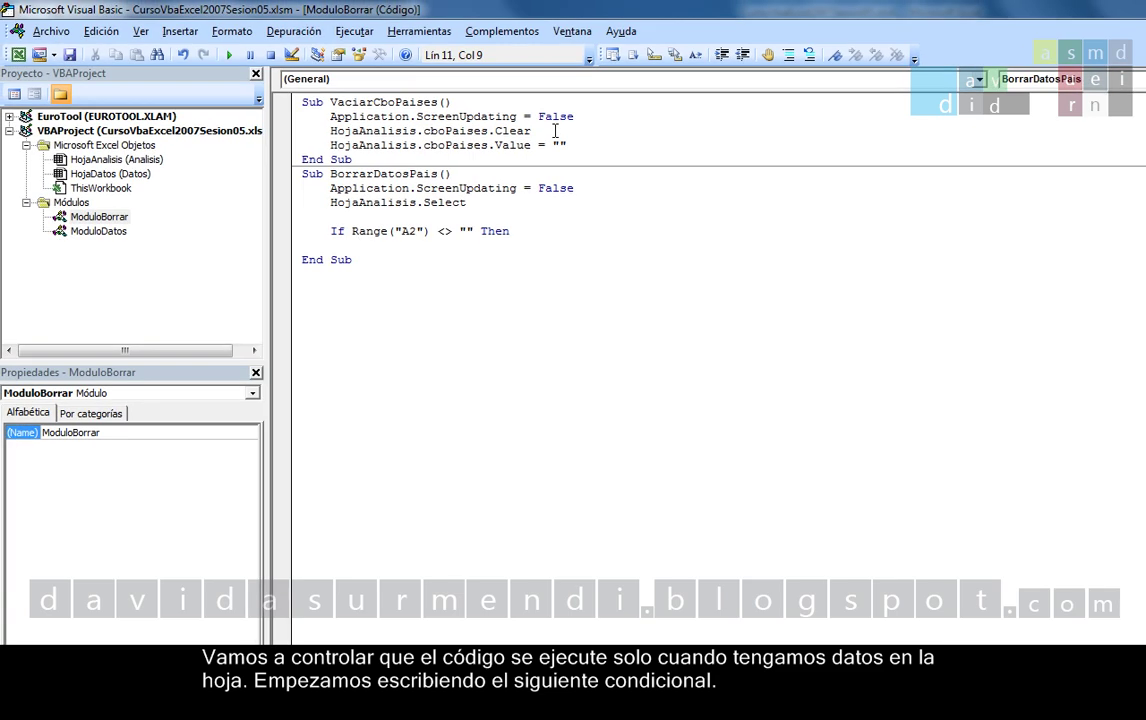
{"action": "left_click", "coordinate": [20, 56]}
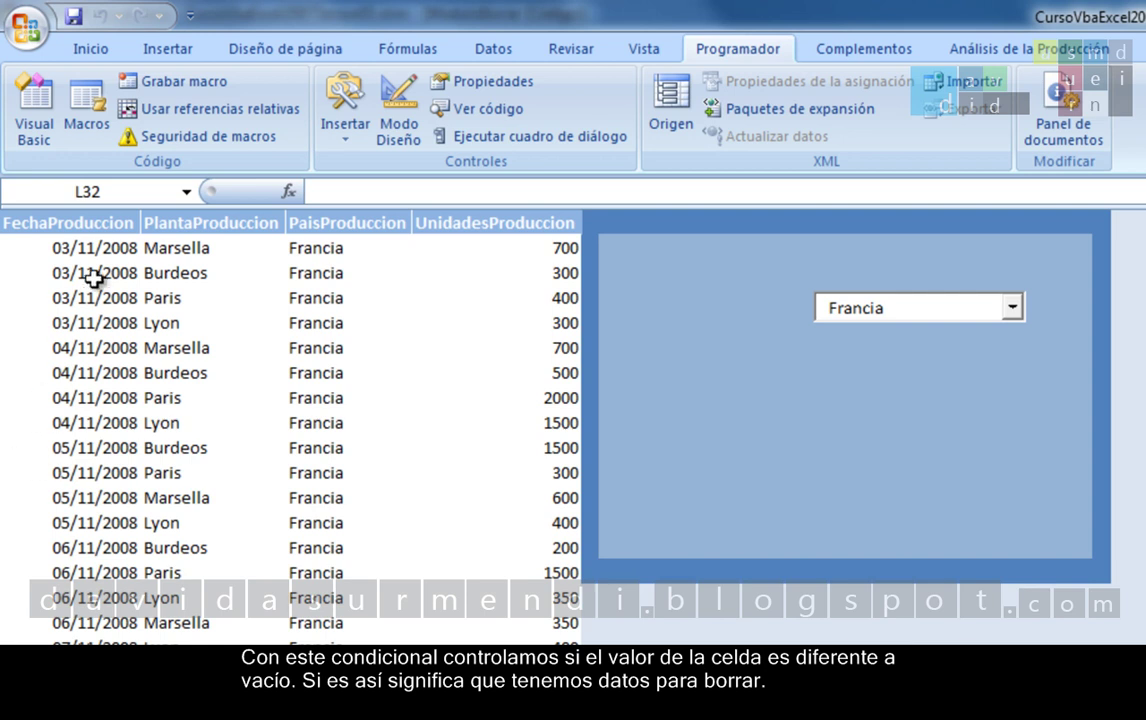
{"action": "left_click", "coordinate": [89, 248]}
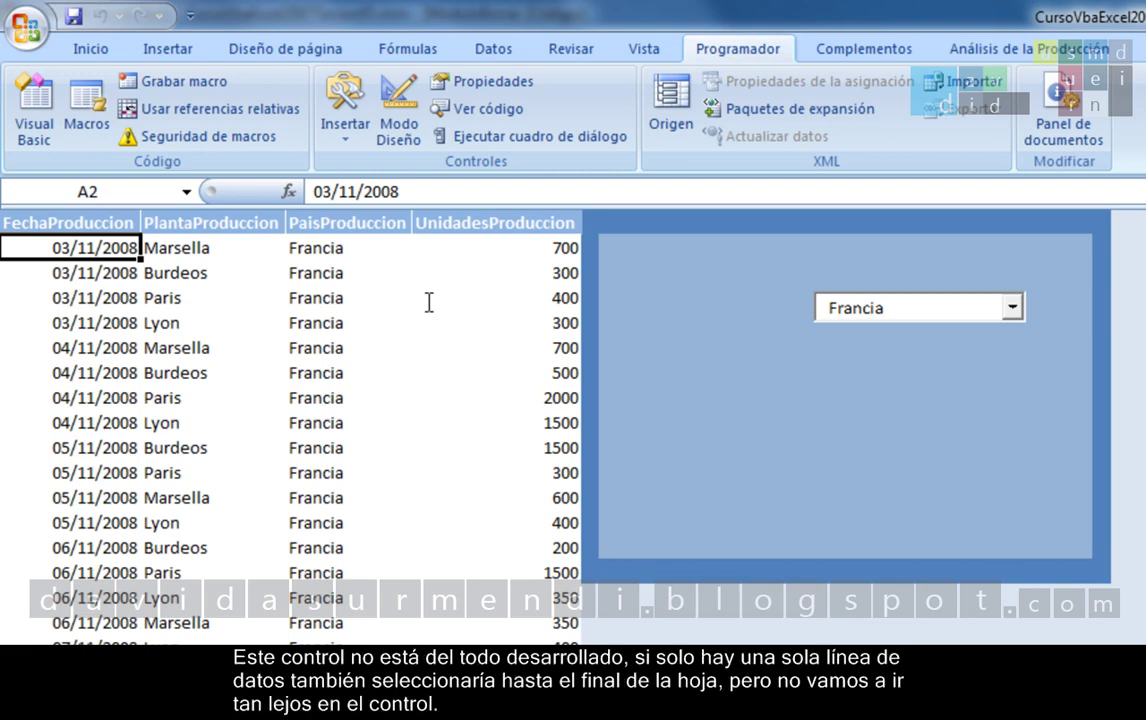
{"action": "left_click", "coordinate": [36, 112]}
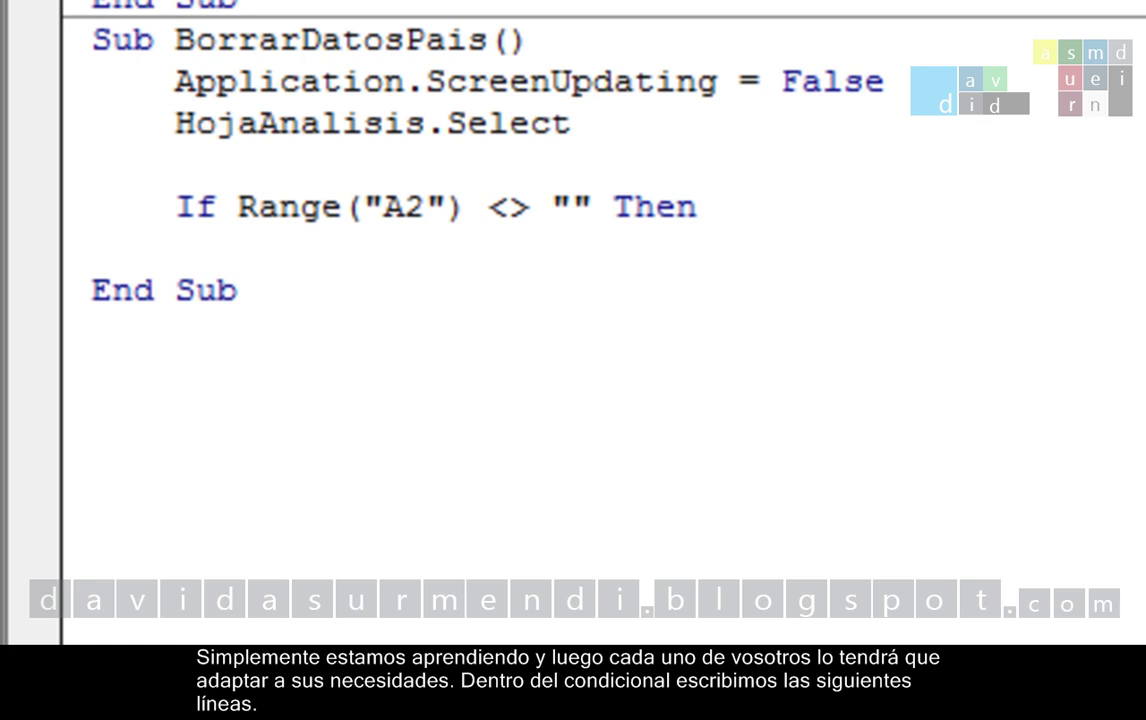
Step: Add Range("A2").Select and a line extending the selection down with End(xlDown)
{"action": "type", "text": "Range"}
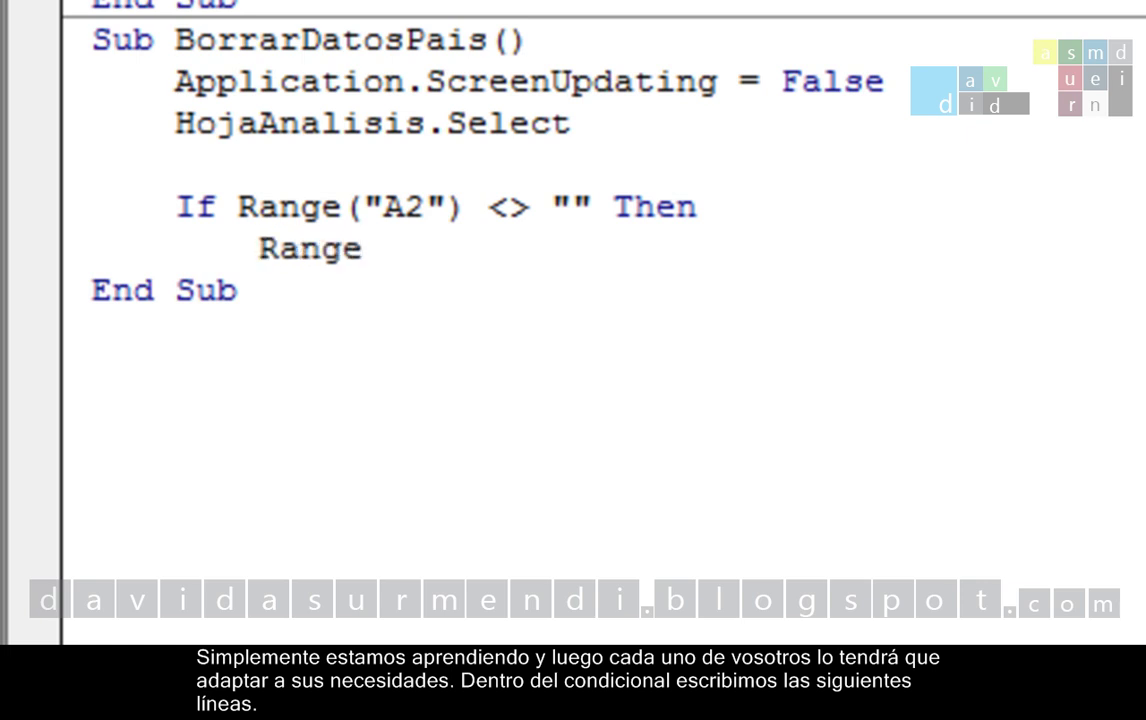
{"action": "type", "text": "(\"A2\")"}
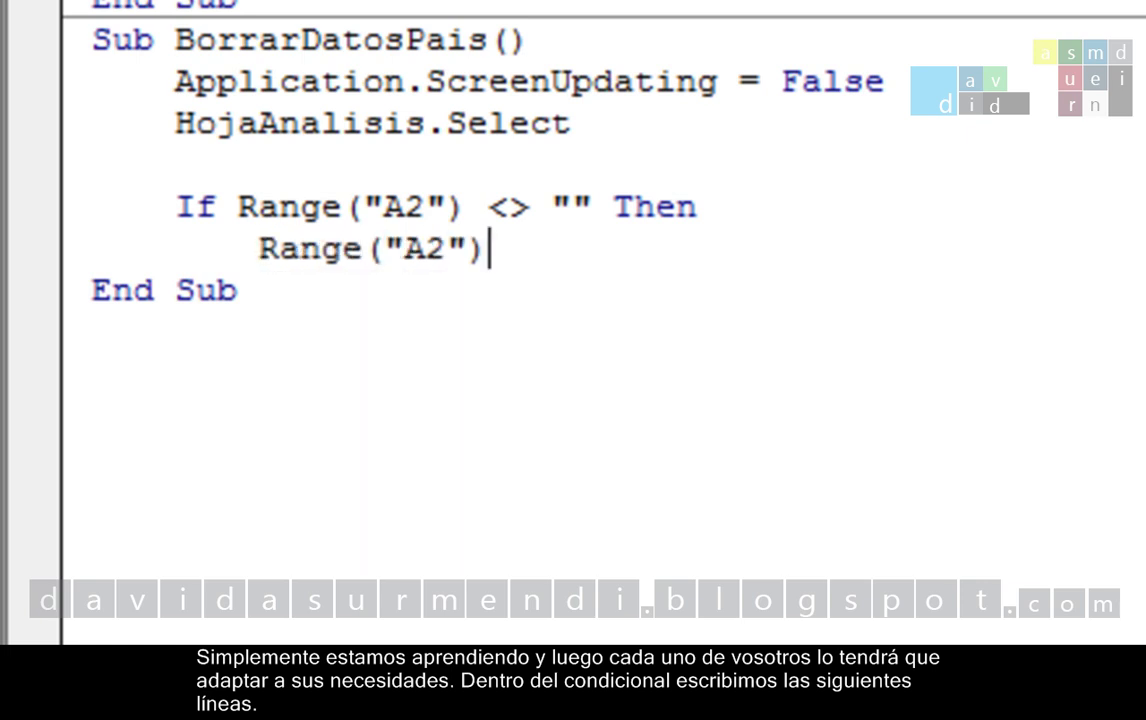
{"action": "type", "text": ".sel"}
{"action": "key", "text": "Tab"}
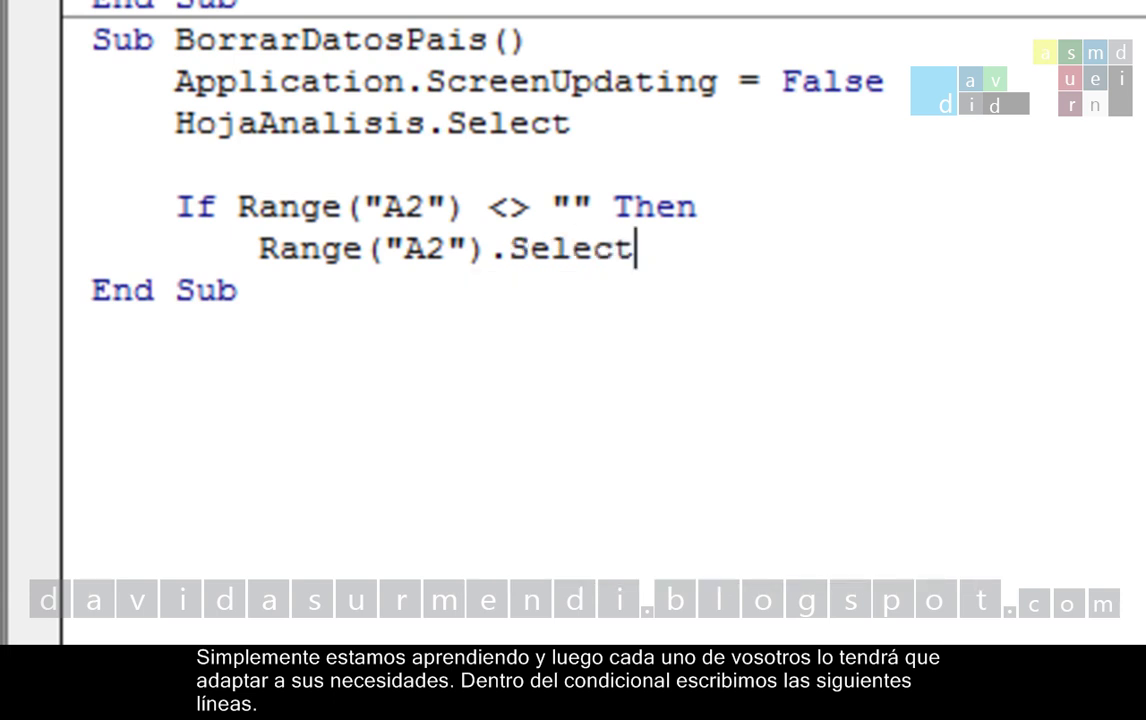
{"action": "key", "text": "Return"}
{"action": "type", "text": "range"}
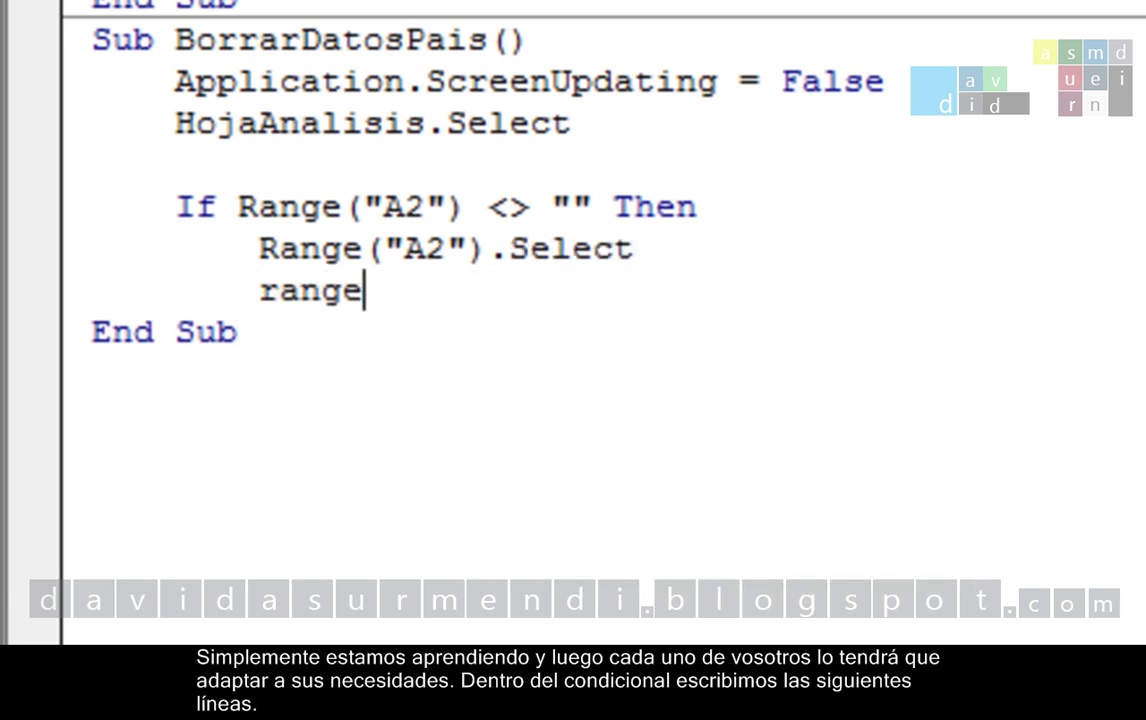
{"action": "type", "text": "(Sele"}
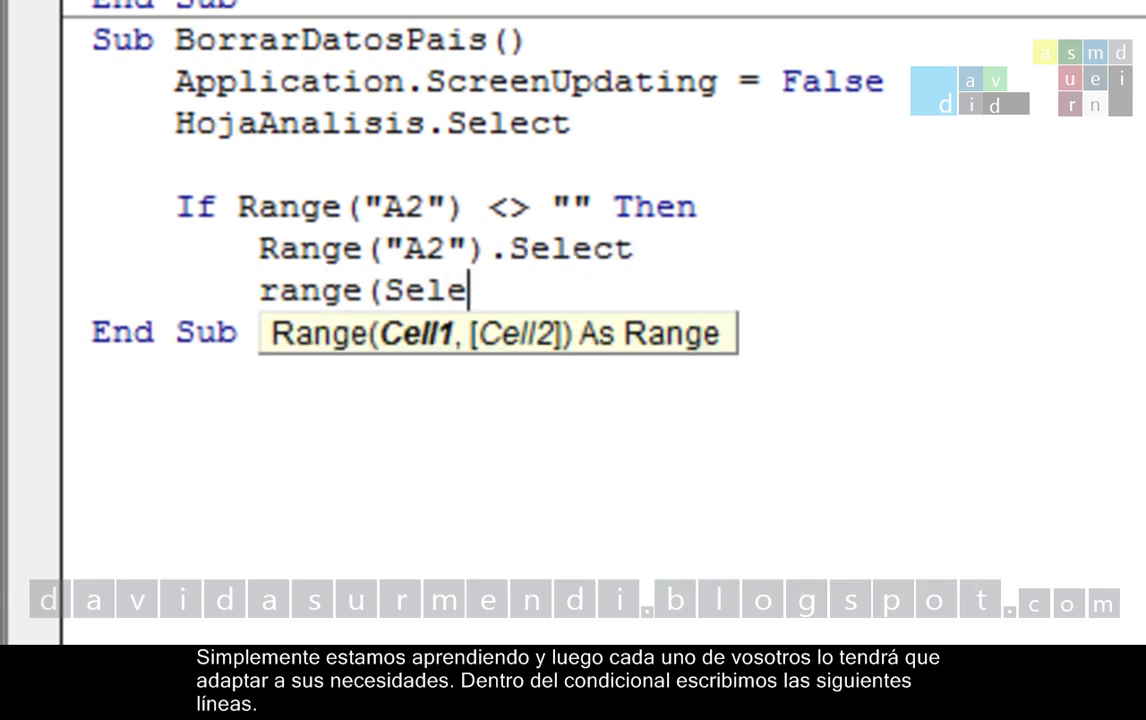
{"action": "type", "text": "ction"}
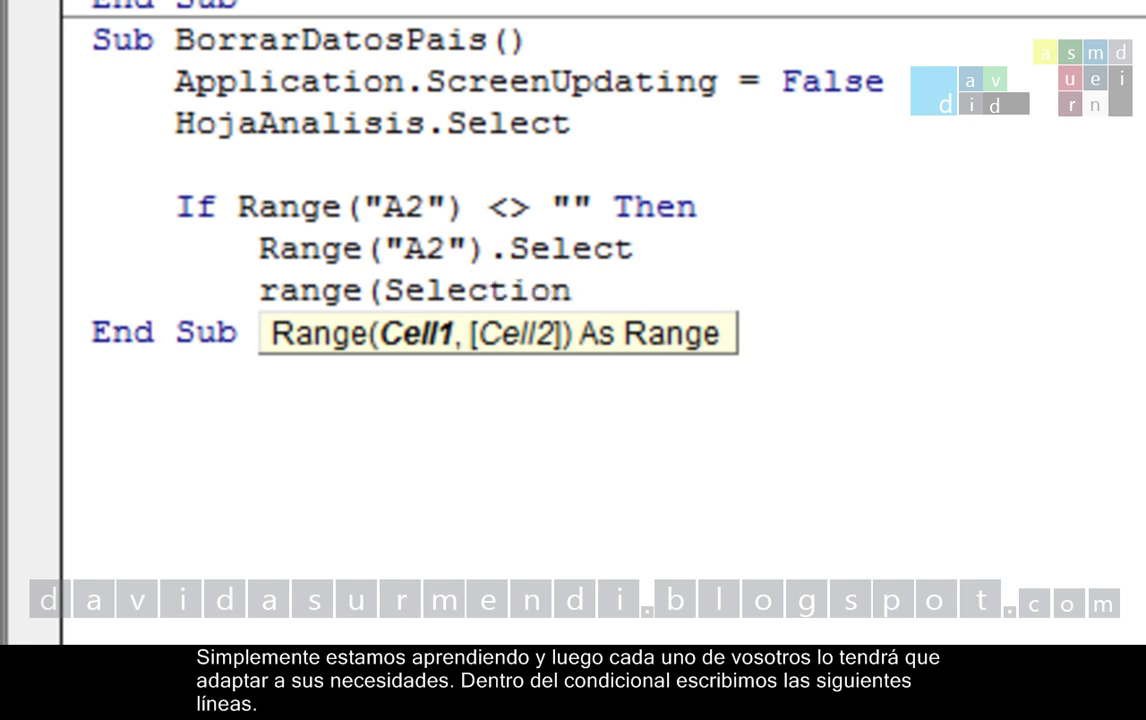
{"action": "type", "text": ", Selection"}
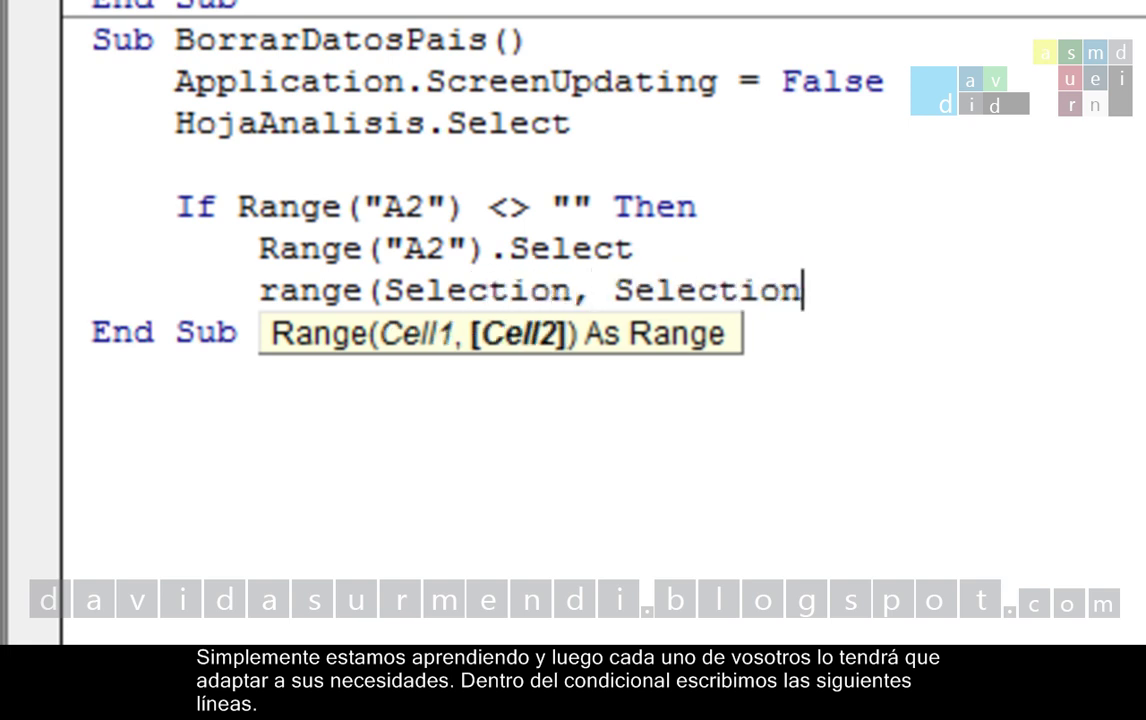
{"action": "type", "text": ".End"}
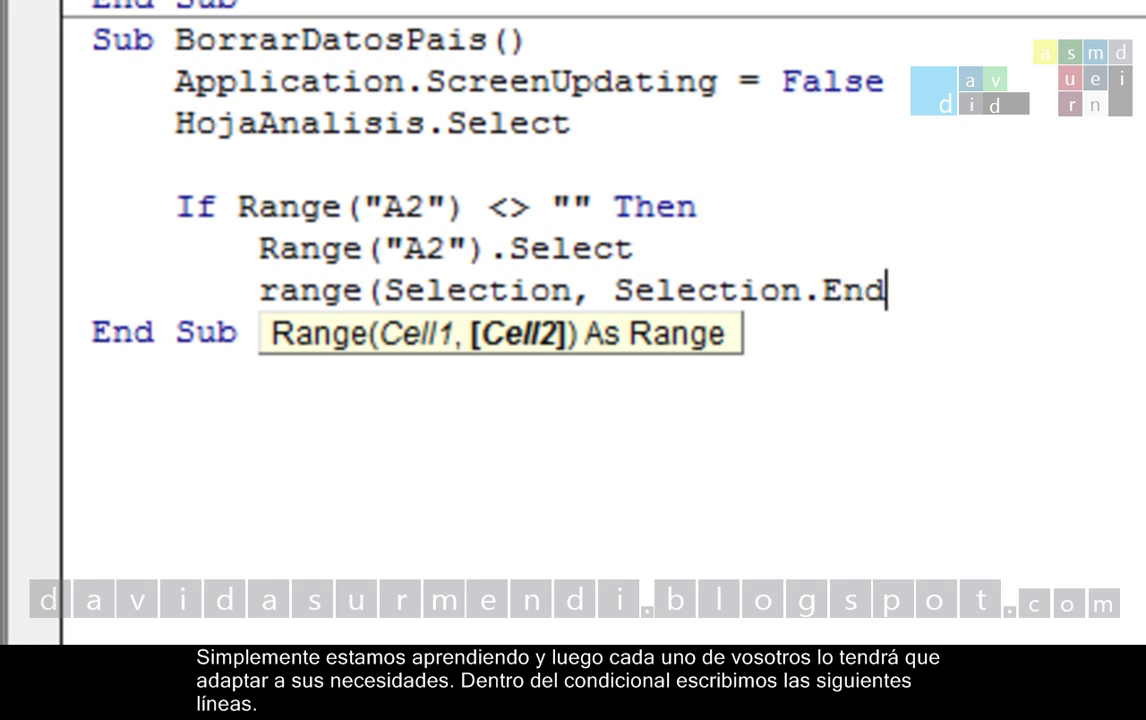
{"action": "type", "text": "(xlo"}
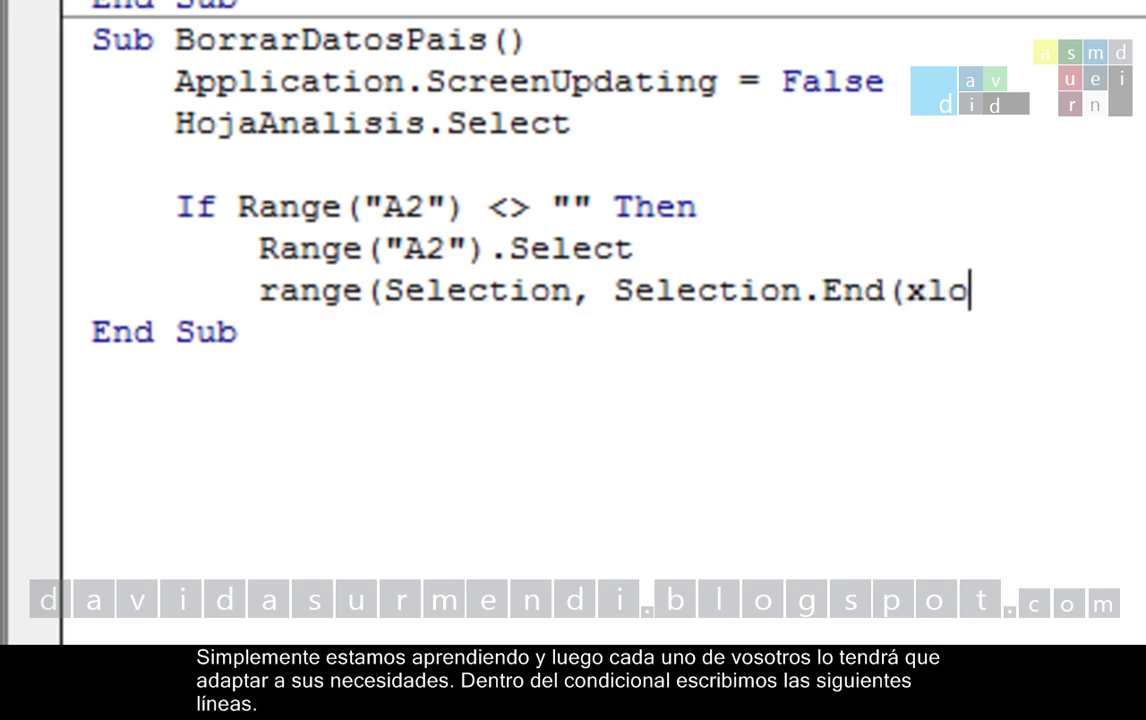
{"action": "type", "text": "Down"}
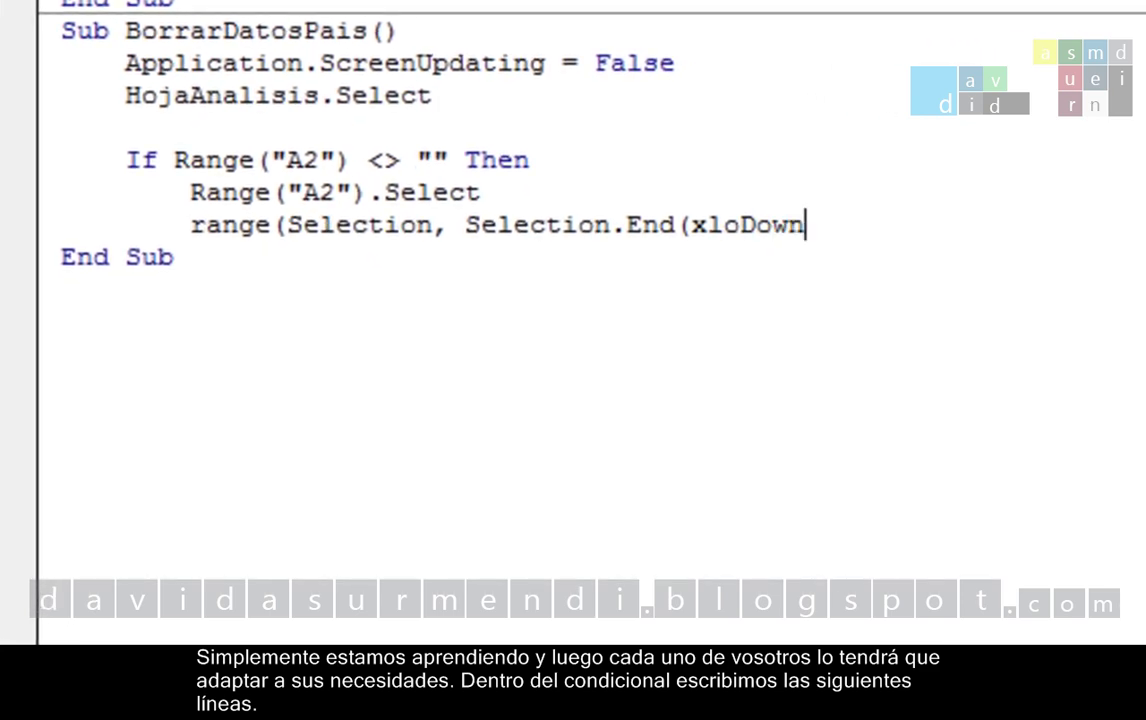
{"action": "type", "text": ")).sel"}
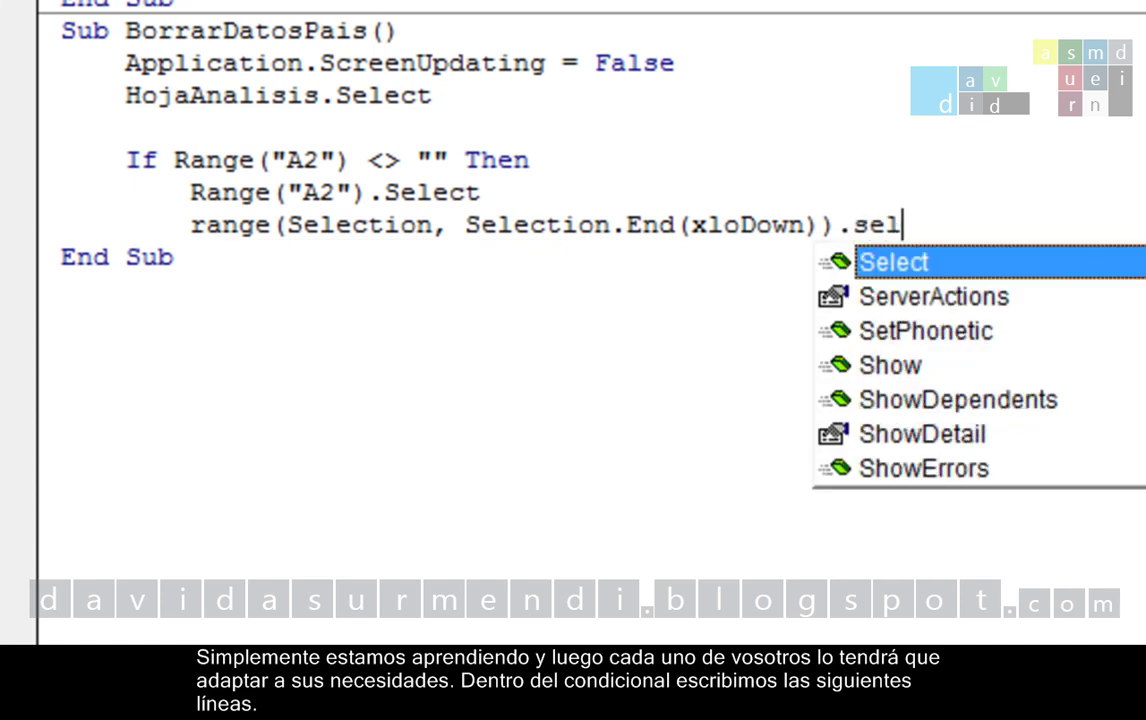
{"action": "key", "text": "Tab"}
{"action": "key", "text": "Return"}
Step: Add Range(Selection, Selection.End(xlToRight)).Select to extend the selection rightward
{"action": "type", "text": "rna"}
{"action": "key", "text": "BackSpace"}
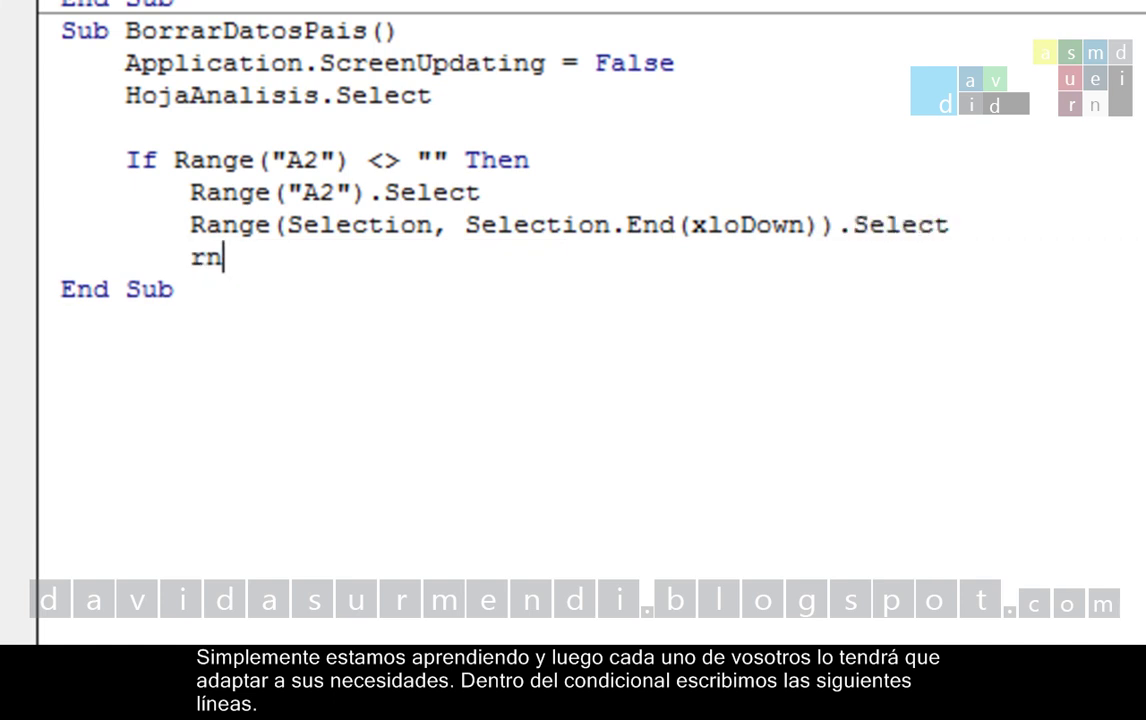
{"action": "key", "text": "BackSpace"}
{"action": "type", "text": "ange("}
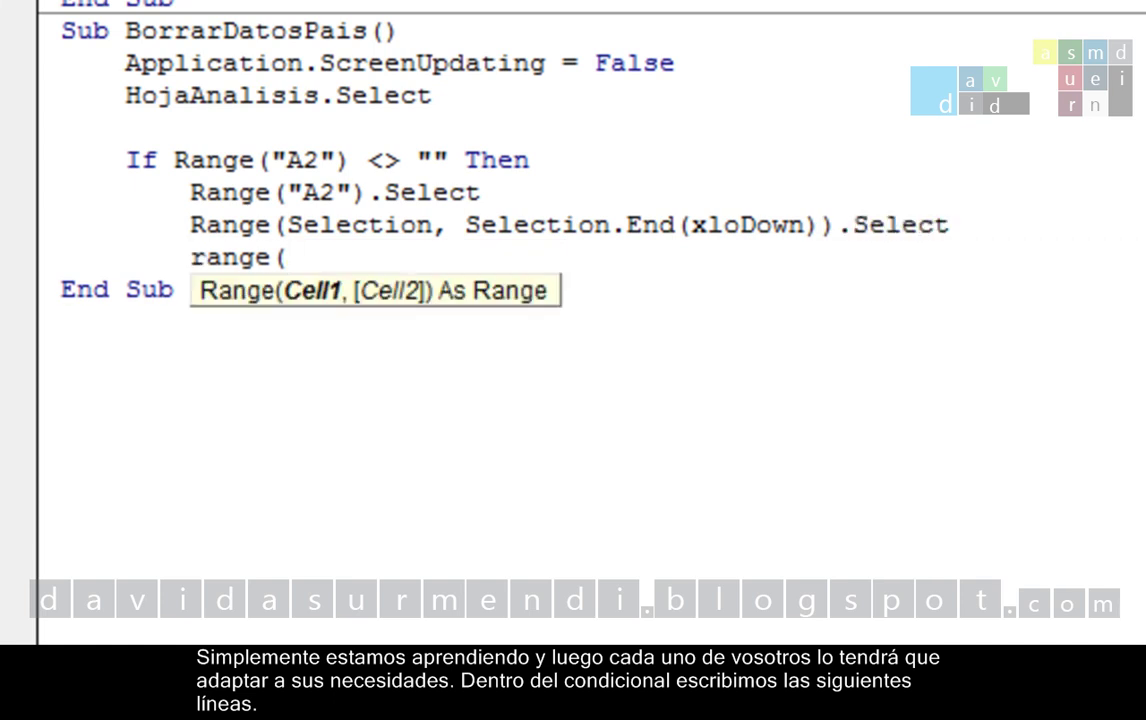
{"action": "type", "text": "Selection"}
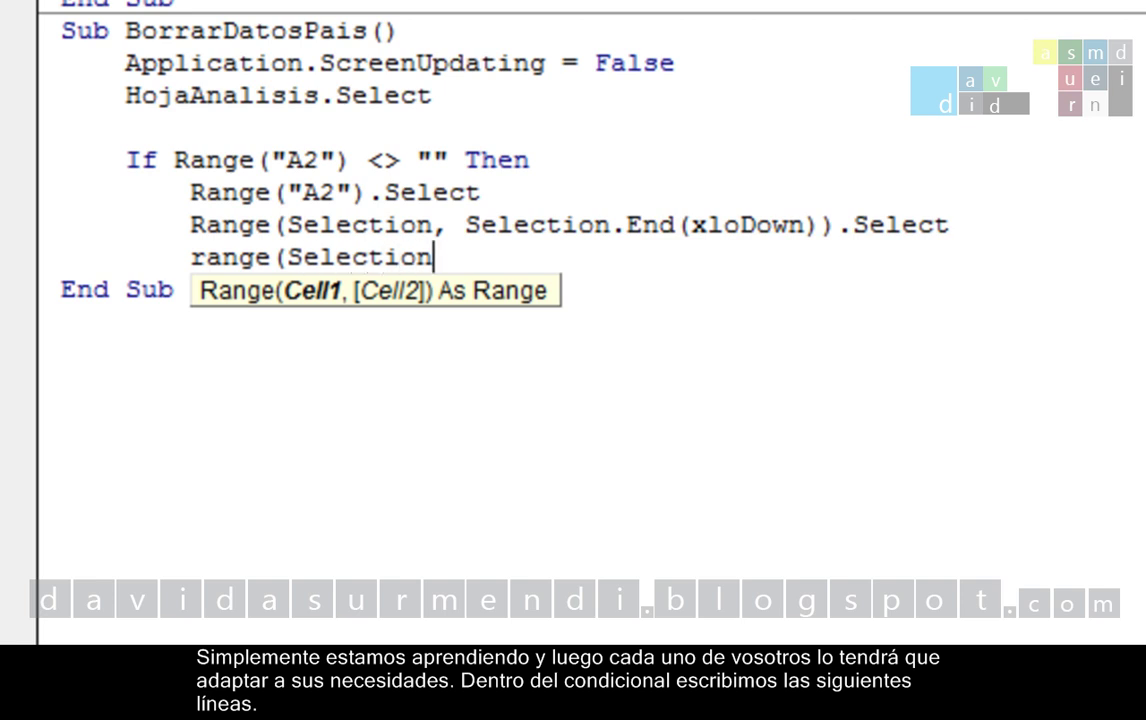
{"action": "type", "text": ", Selec"}
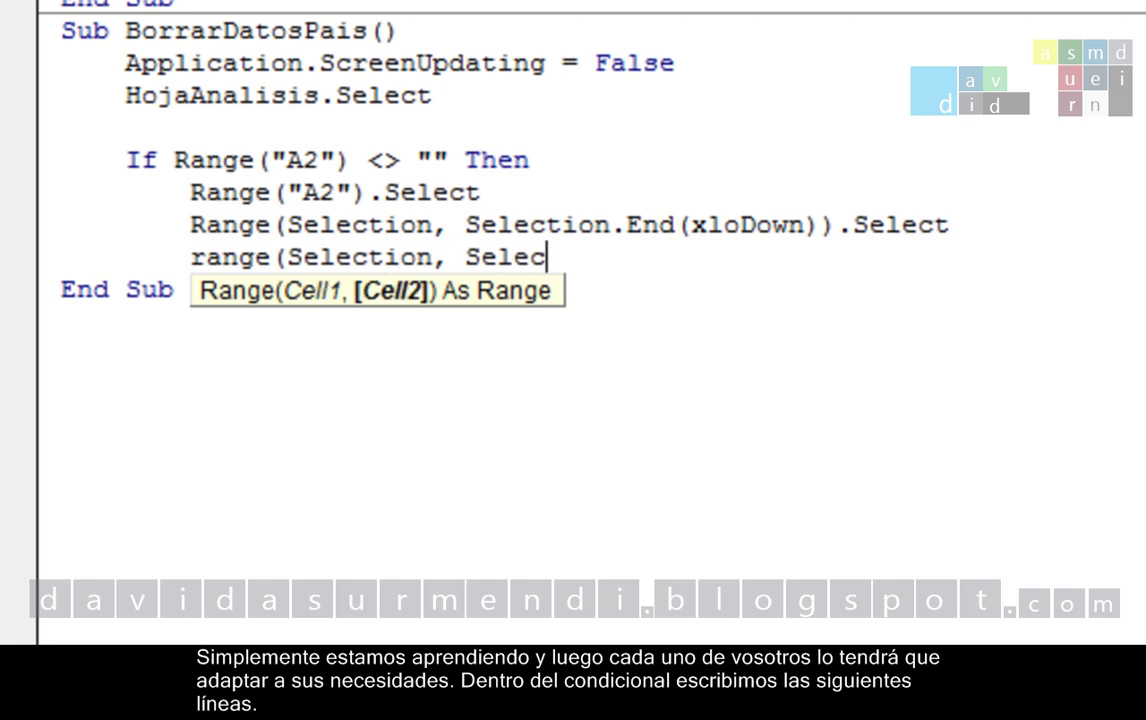
{"action": "type", "text": "tion."}
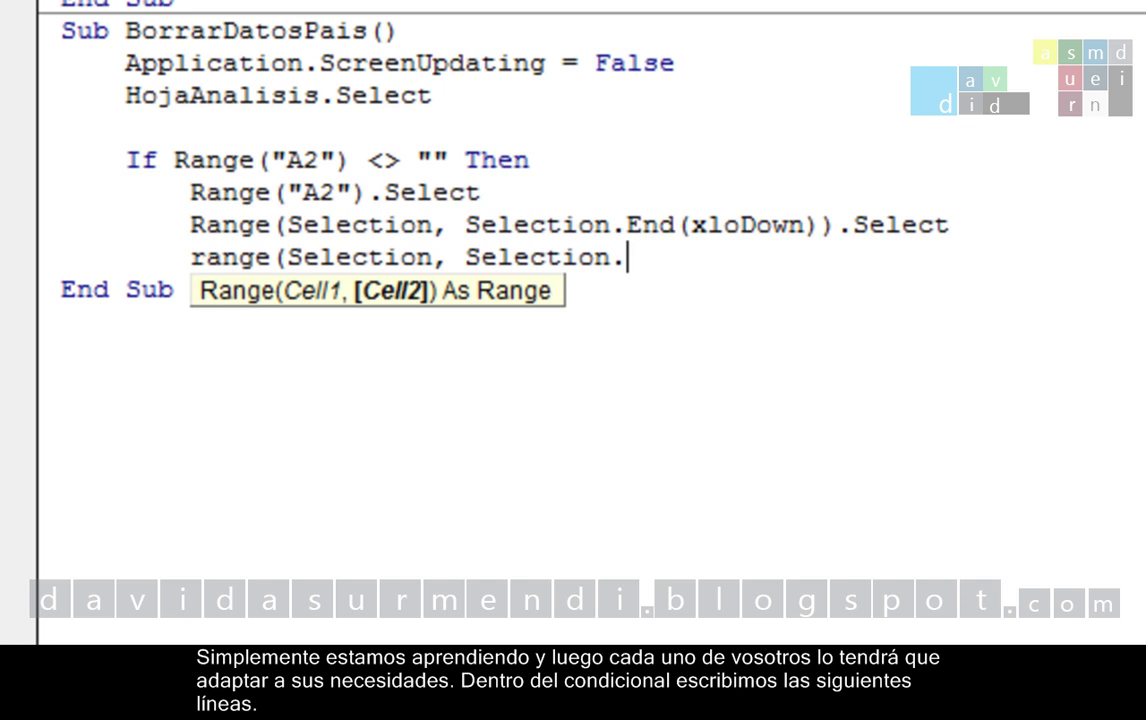
{"action": "type", "text": "End("}
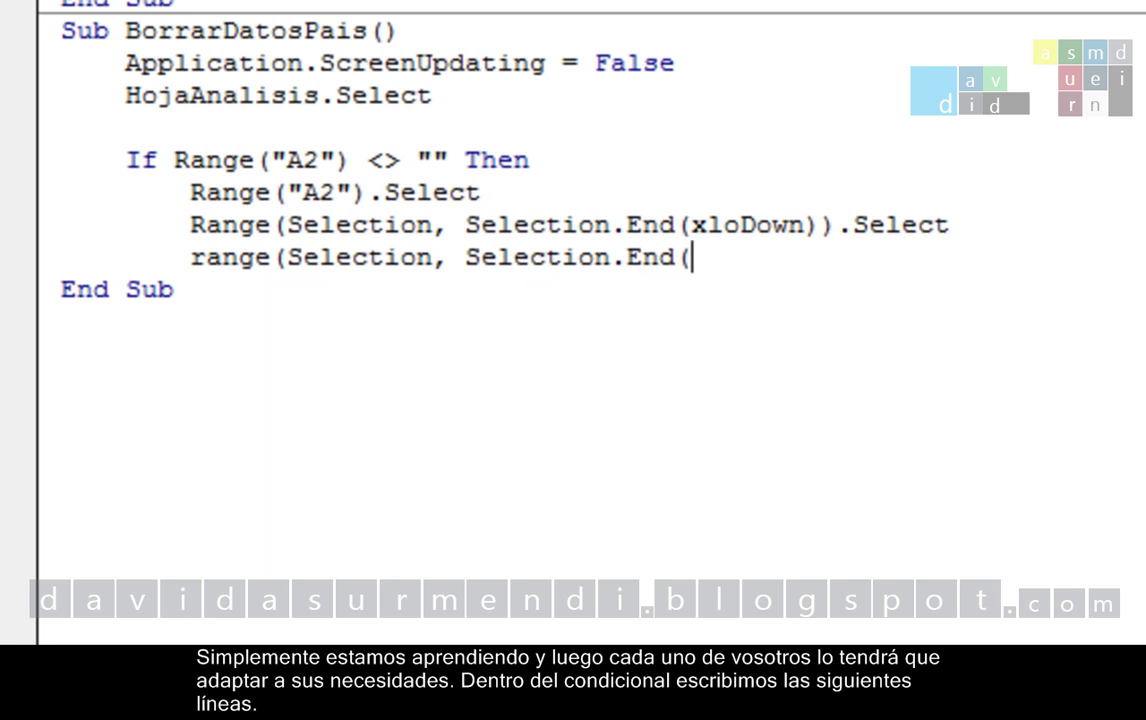
{"action": "type", "text": "xl"}
{"action": "type", "text": "To"}
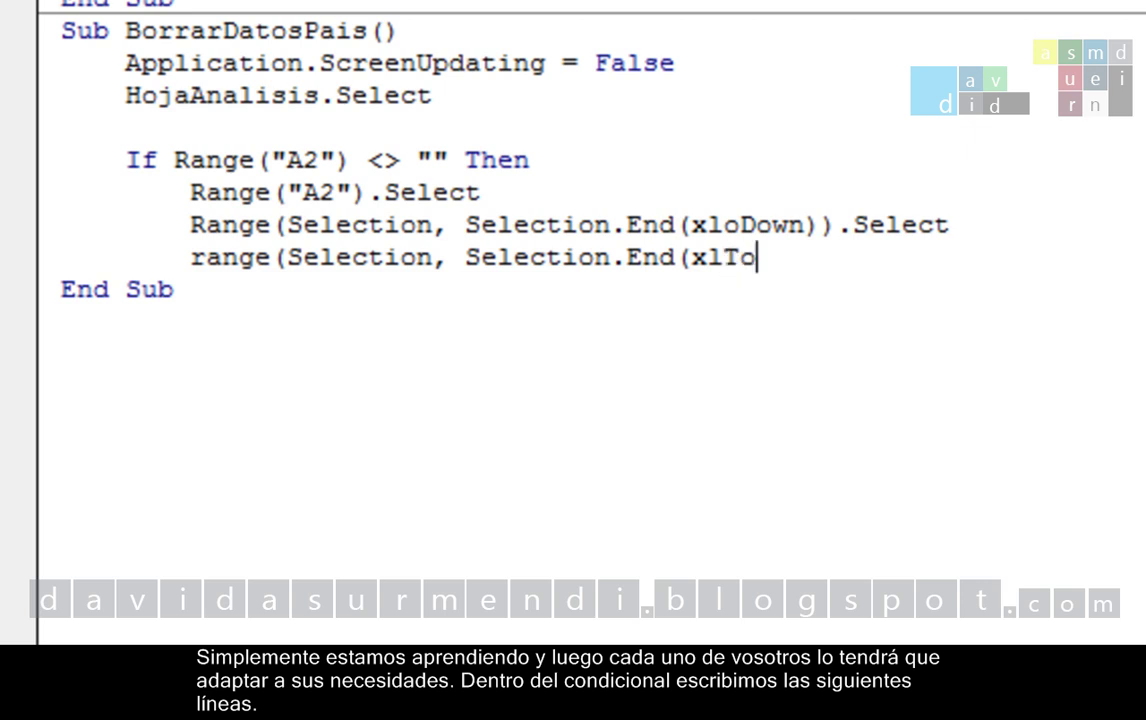
{"action": "type", "text": "R"}
{"action": "type", "text": "ight))"}
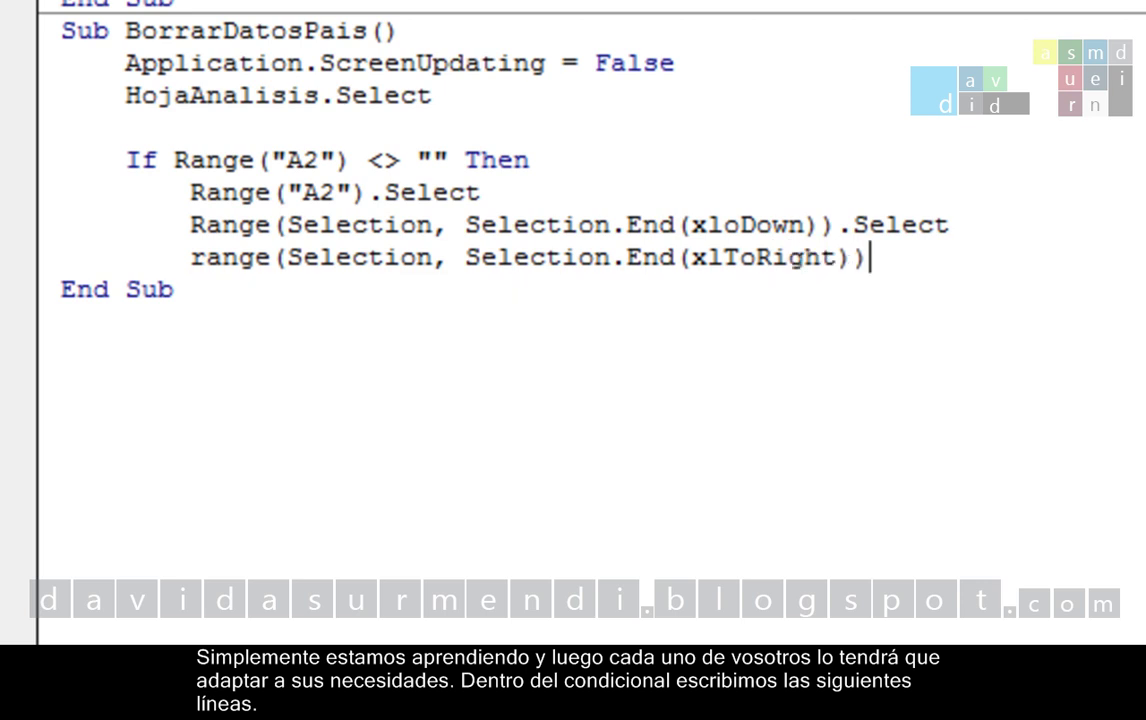
{"action": "type", "text": ".select"}
{"action": "key", "text": "Tab"}
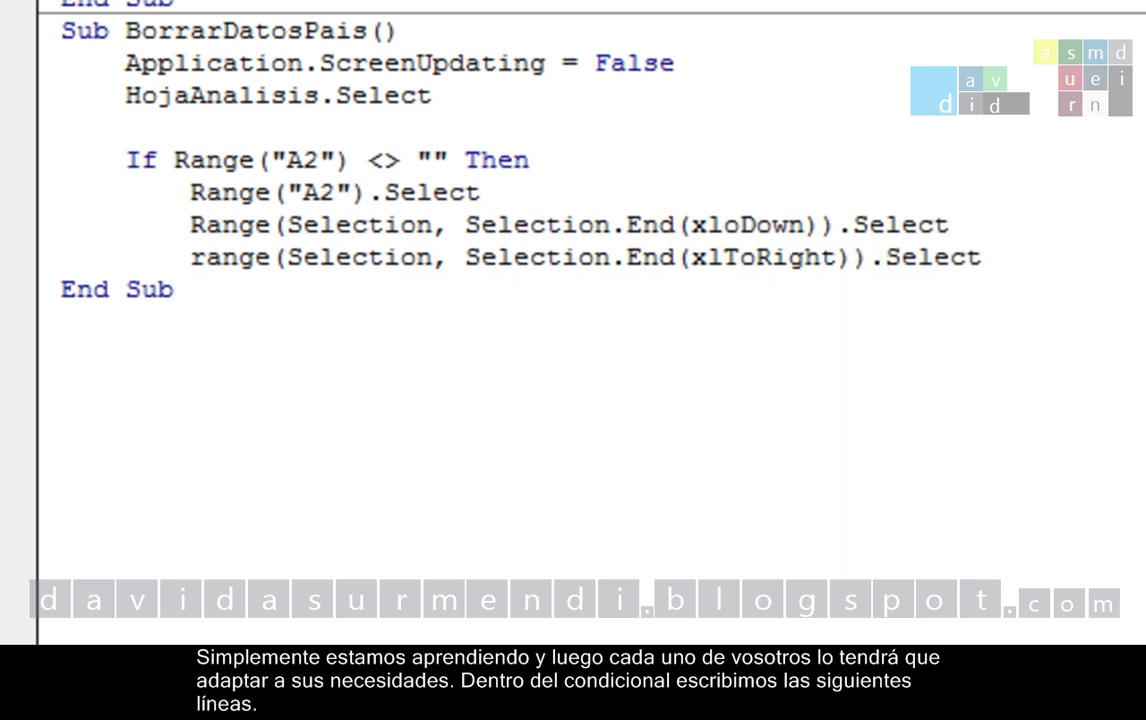
Step: Correct the typo xloDown to xlDown and add an empty line below
{"action": "key", "text": "Up"}
{"action": "key", "text": "Left"}
{"action": "key", "text": "Left"}
{"action": "key", "text": "Left"}
{"action": "key", "text": "Left"}
{"action": "key", "text": "Left"}
{"action": "key", "text": "Left"}
{"action": "key", "text": "Left"}
{"action": "key", "text": "Left"}
{"action": "key", "text": "Left"}
{"action": "key", "text": "Left"}
{"action": "key", "text": "Left"}
{"action": "key", "text": "Left"}
{"action": "key", "text": "BackSpace"}
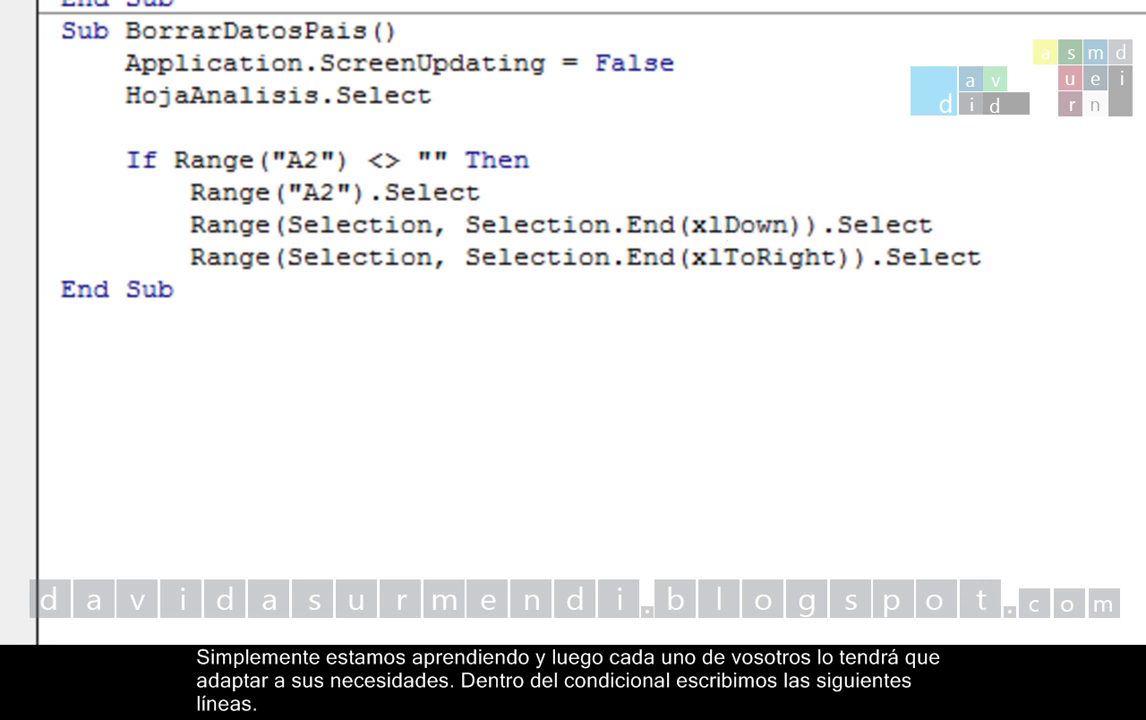
{"action": "key", "text": "Down"}
{"action": "key", "text": "Right"}
{"action": "key", "text": "Right"}
{"action": "key", "text": "Right"}
{"action": "key", "text": "Right"}
{"action": "key", "text": "End"}
{"action": "key", "text": "Return"}
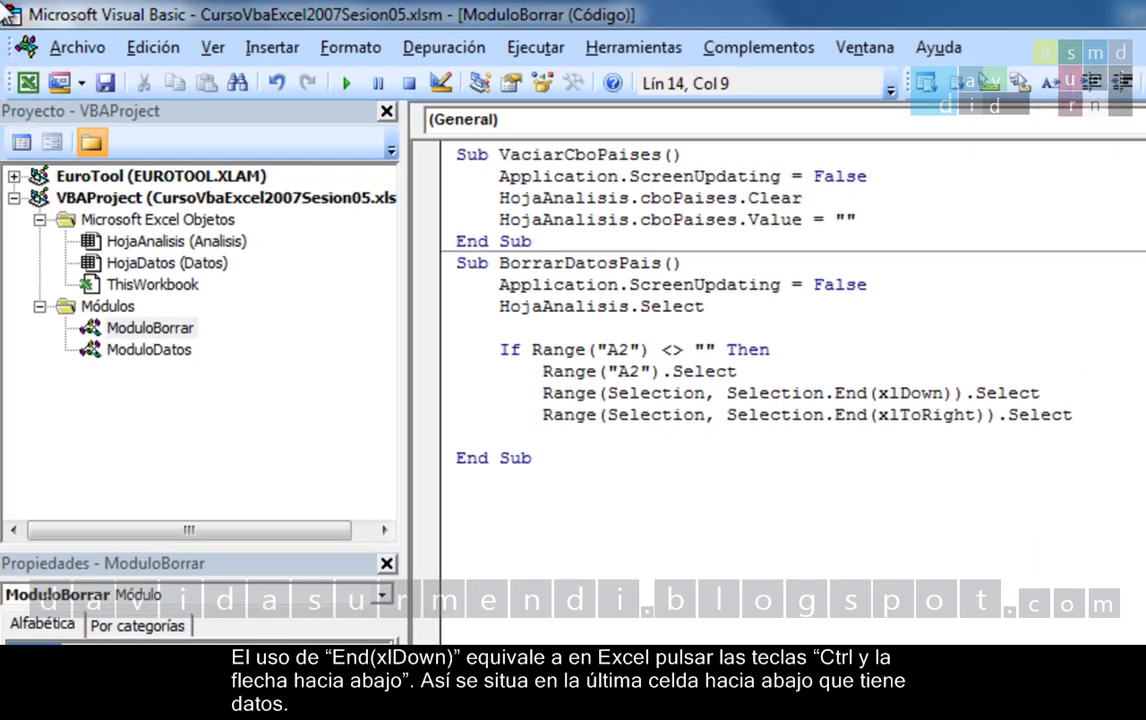
Step: In Excel, test the selection by extending from A2 down to the last date in column A
{"action": "left_click", "coordinate": [28, 82]}
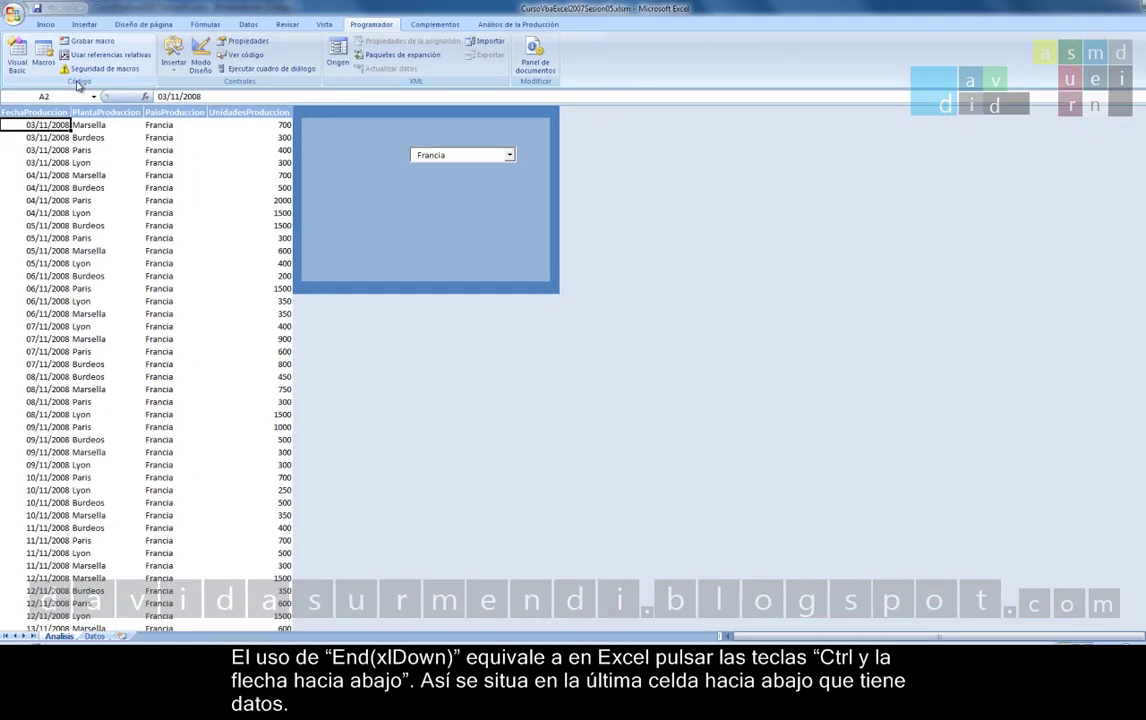
{"action": "key", "text": "ctrl+Down"}
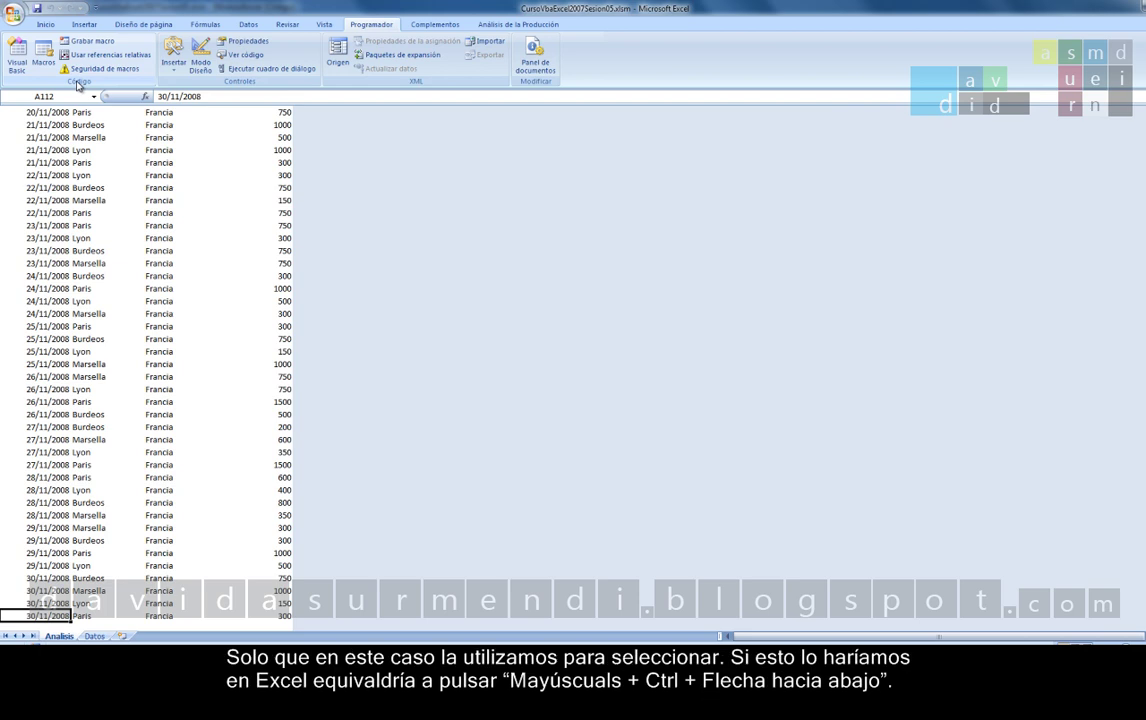
{"action": "key", "text": "ctrl+Home"}
{"action": "key", "text": "Down"}
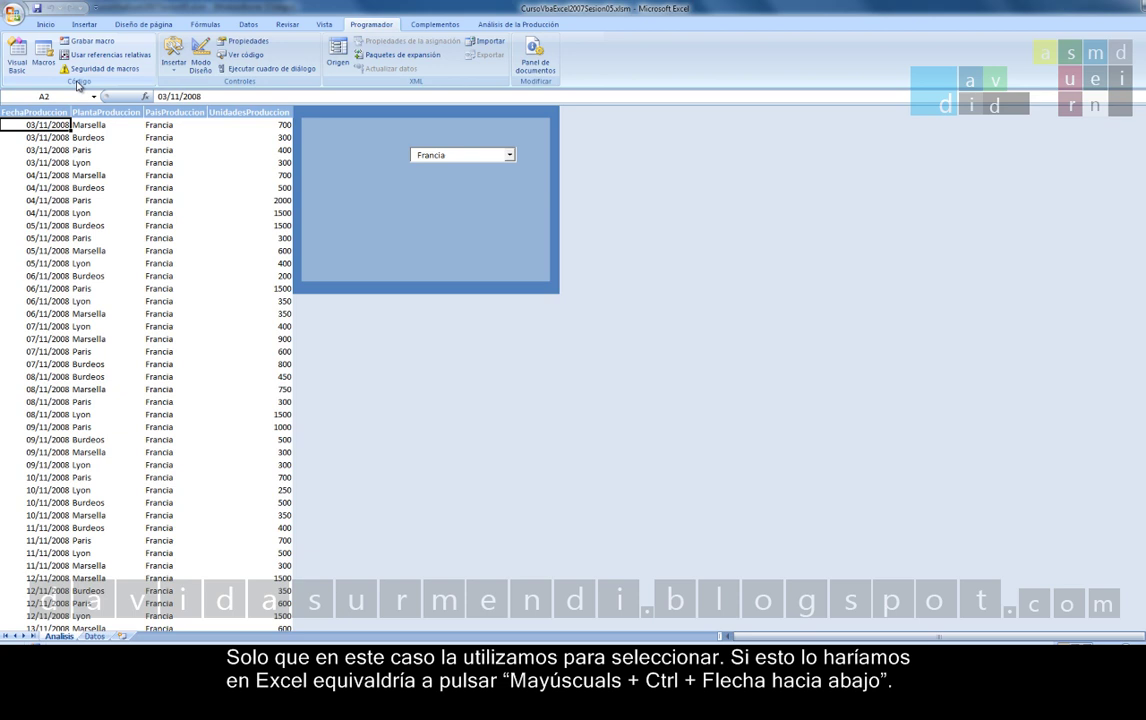
{"action": "key", "text": "ctrl+shift+Down"}
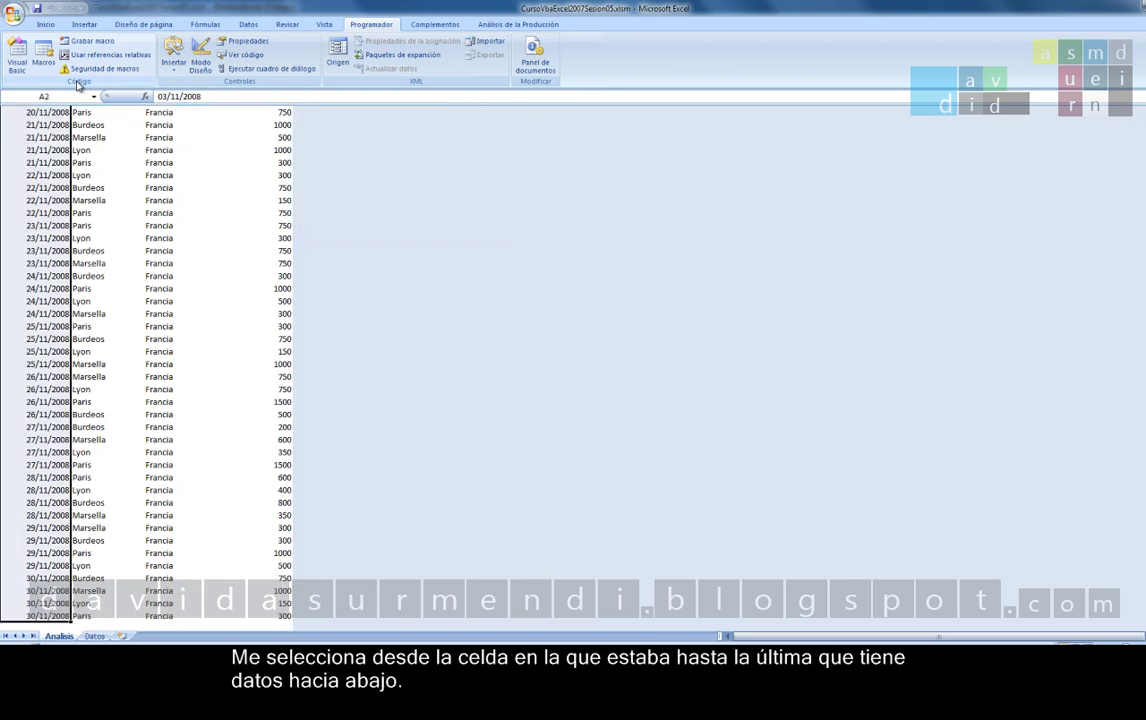
{"action": "left_click", "coordinate": [17, 56]}
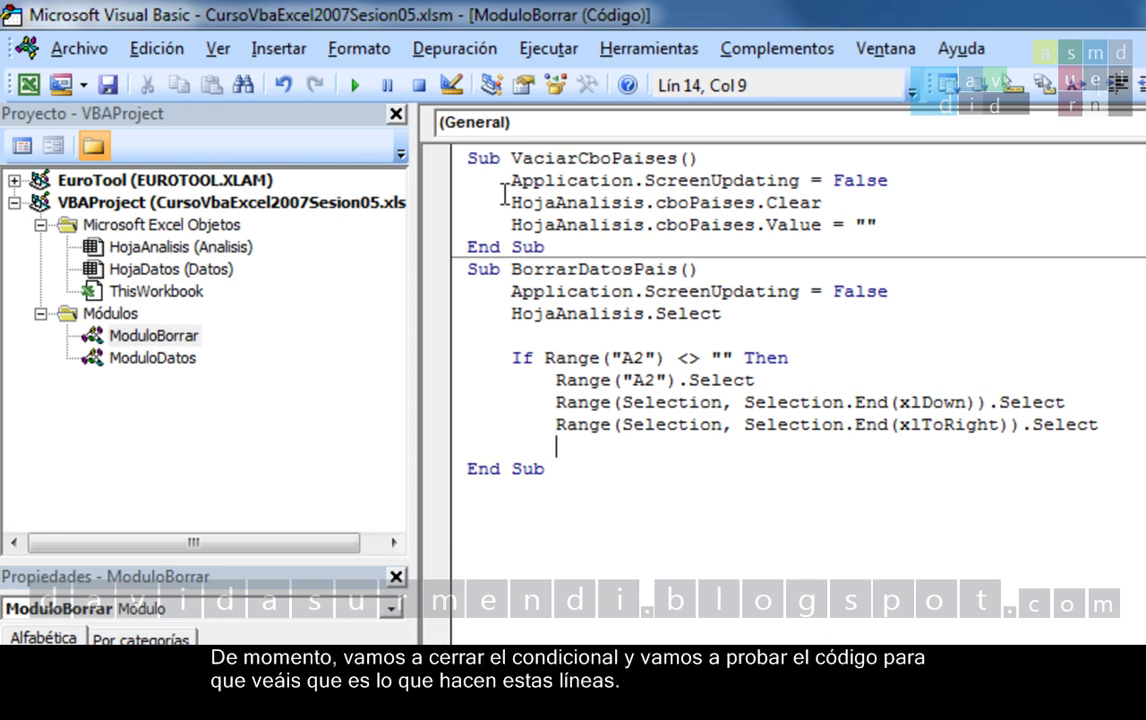
Step: Close the conditional with End If, aligned with the If statement
{"action": "key", "text": "BackSpace"}
{"action": "type", "text": "med of"}
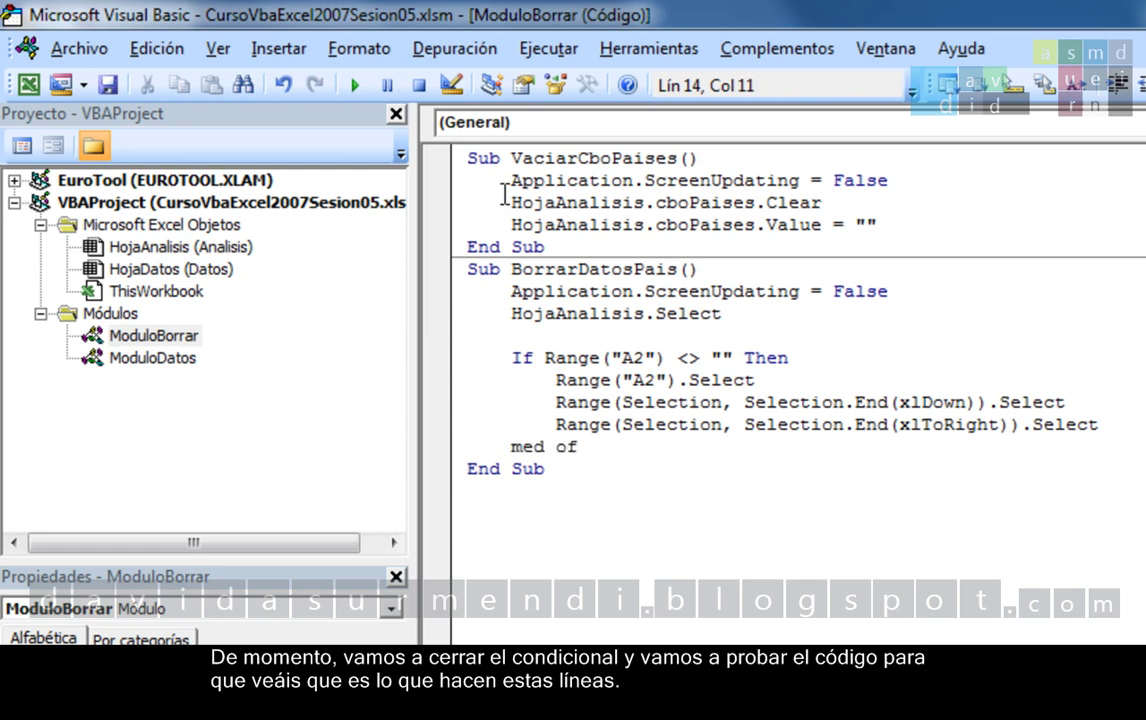
{"action": "key", "text": "BackSpace"}
{"action": "key", "text": "BackSpace"}
{"action": "key", "text": "BackSpace"}
{"action": "key", "text": "BackSpace"}
{"action": "key", "text": "BackSpace"}
{"action": "key", "text": "BackSpace"}
{"action": "type", "text": "end"}
{"action": "type", "text": " if"}
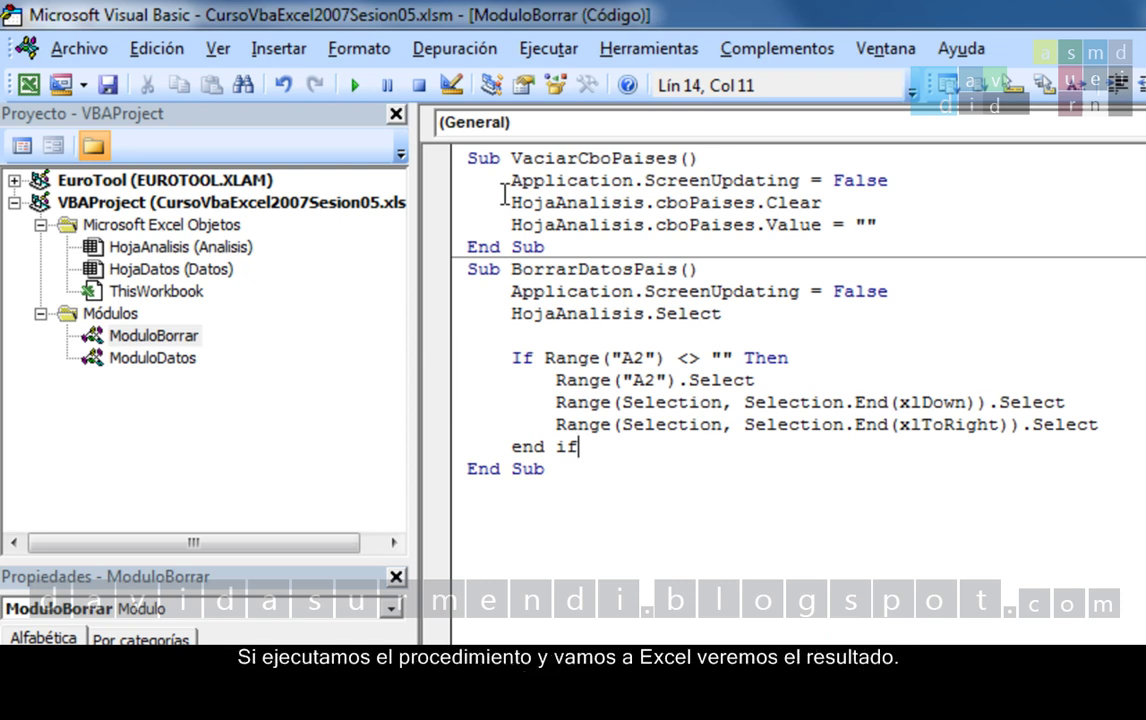
{"action": "left_click", "coordinate": [547, 358]}
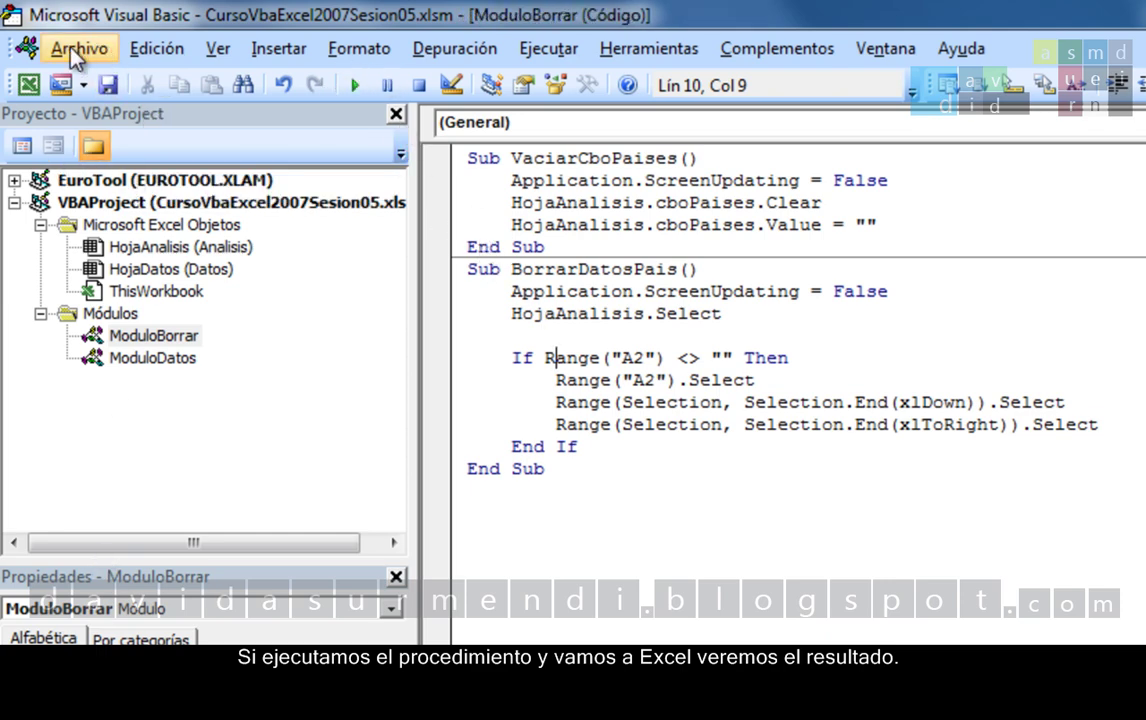
{"action": "left_click", "coordinate": [30, 85]}
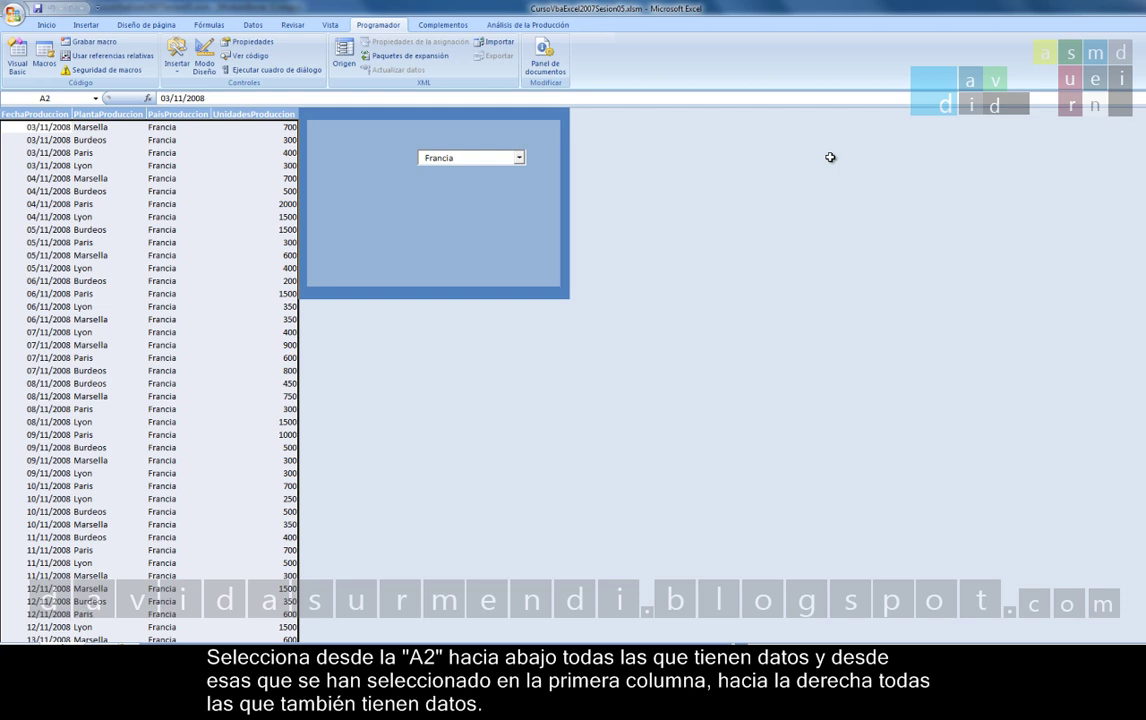
{"action": "left_click", "coordinate": [4, 67]}
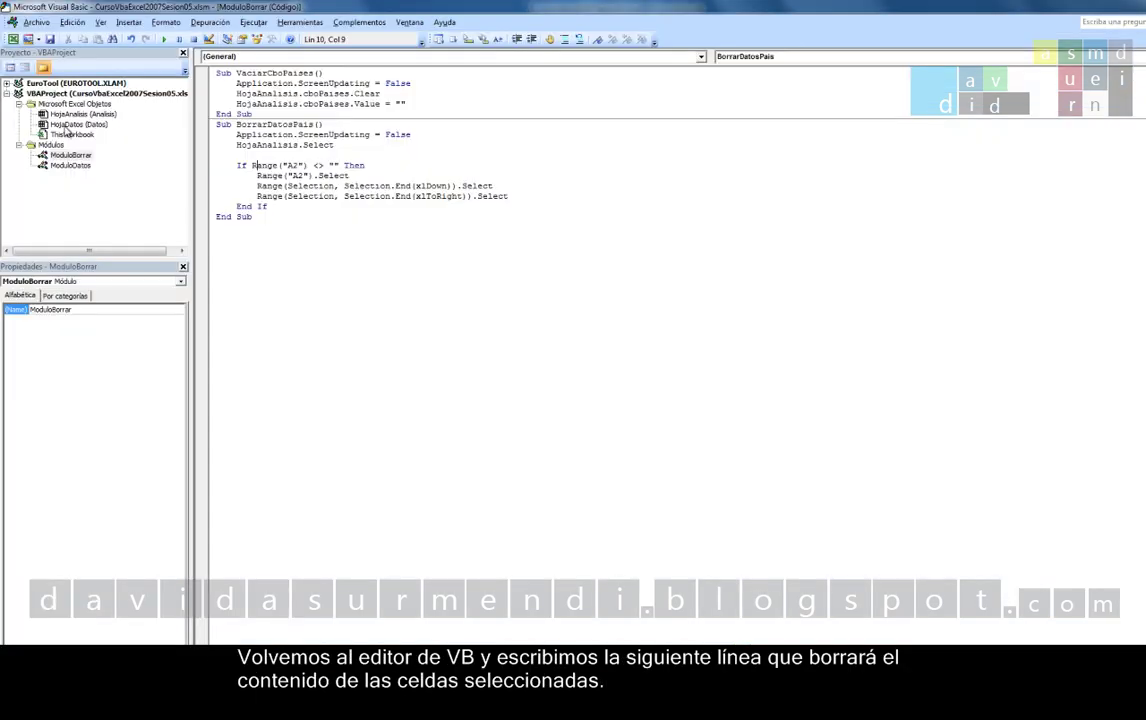
Step: Add Selection.ClearContents after the last Select line inside the If block
{"action": "left_click", "coordinate": [516, 196]}
{"action": "key", "text": "Return"}
{"action": "key", "text": "Return"}
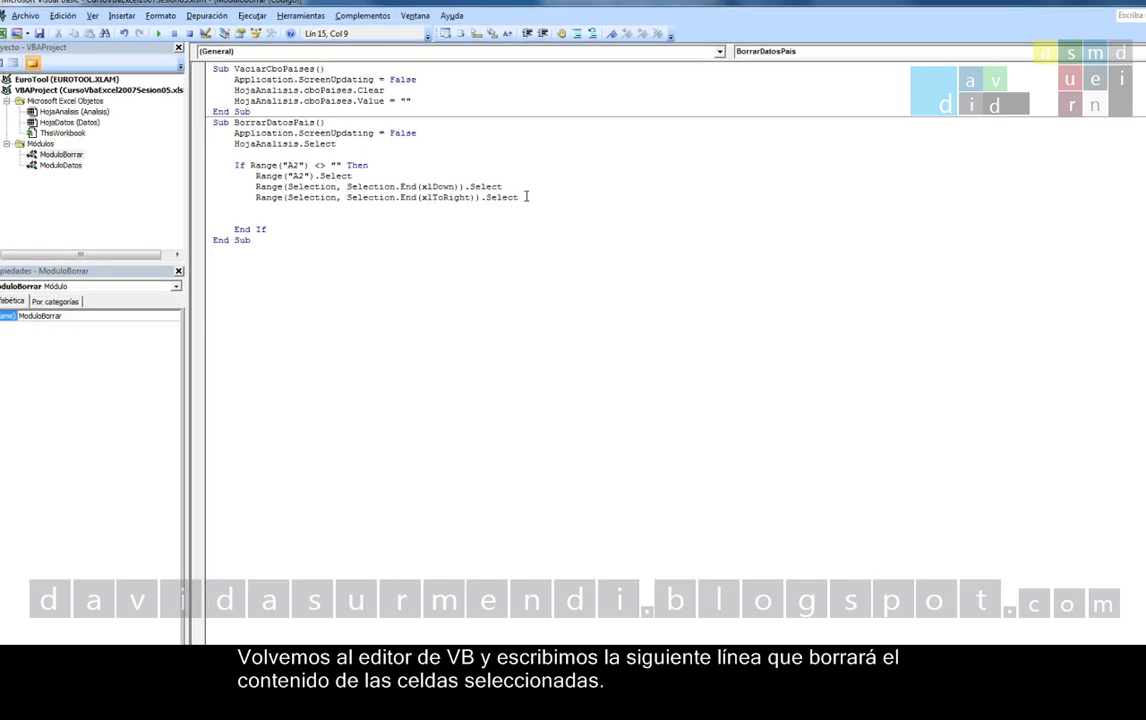
{"action": "type", "text": "selectio"}
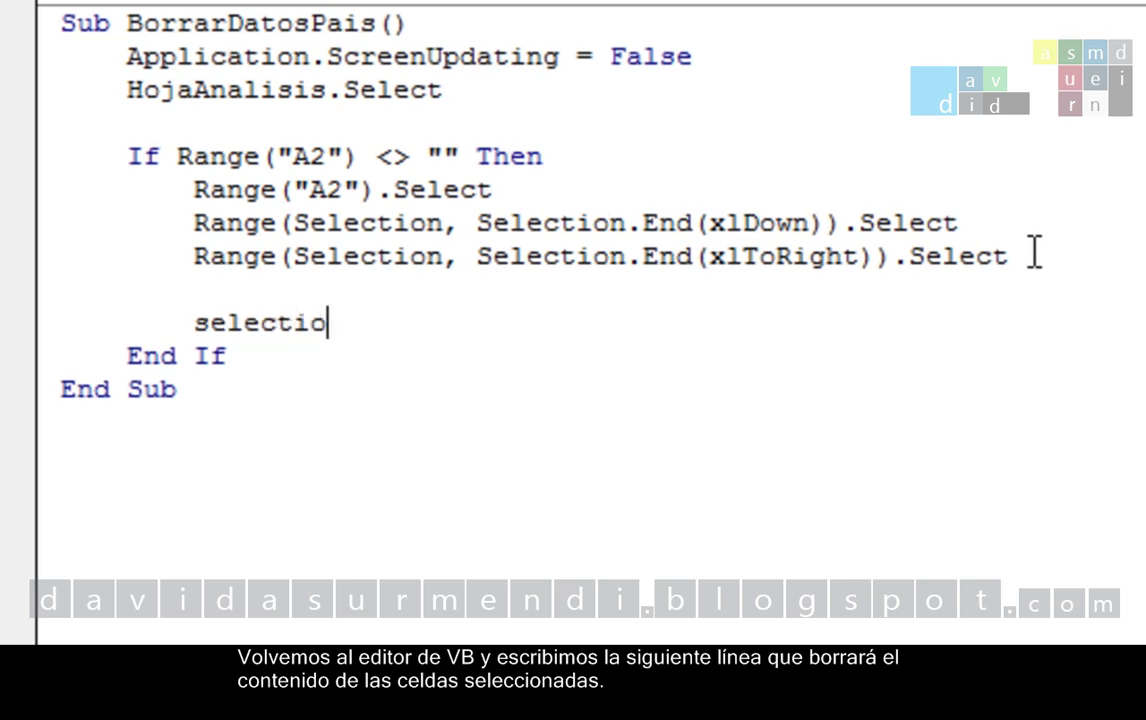
{"action": "type", "text": "n.clear"}
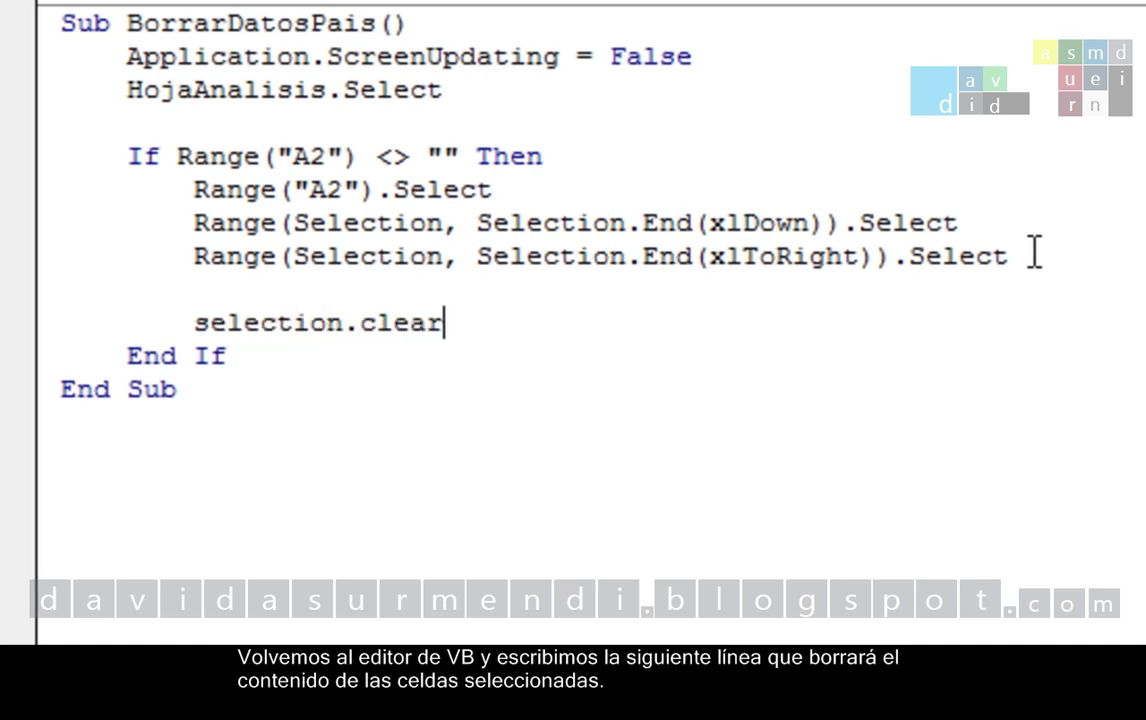
{"action": "type", "text": "contents"}
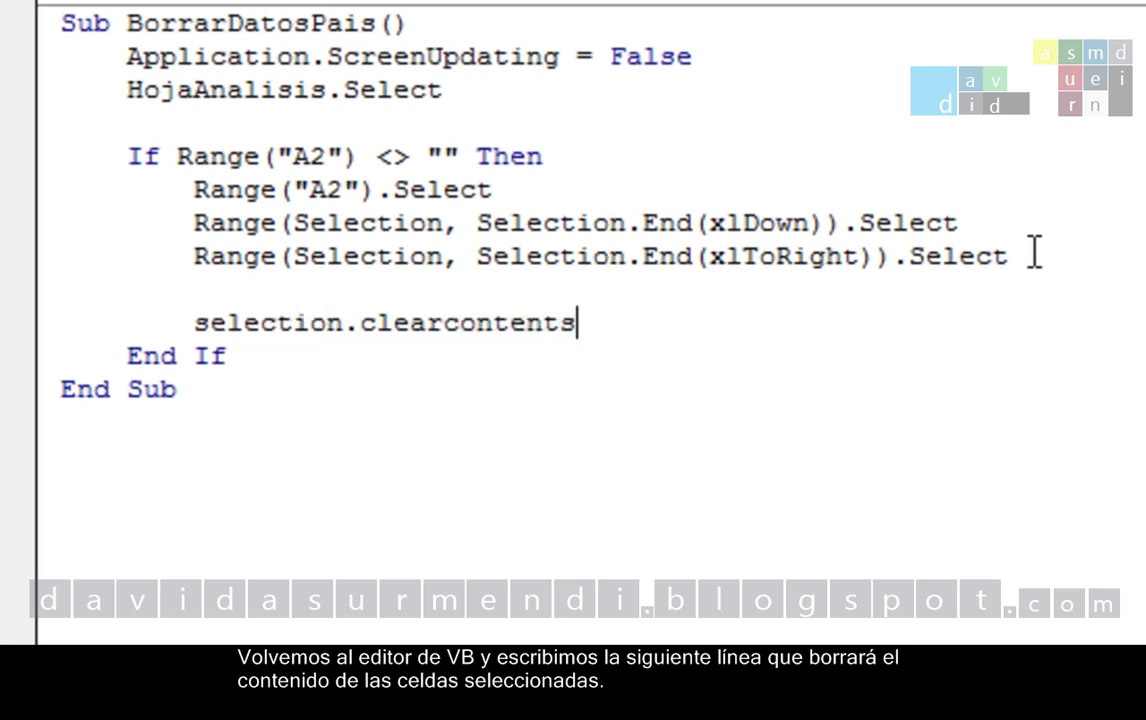
{"action": "key", "text": "Down"}
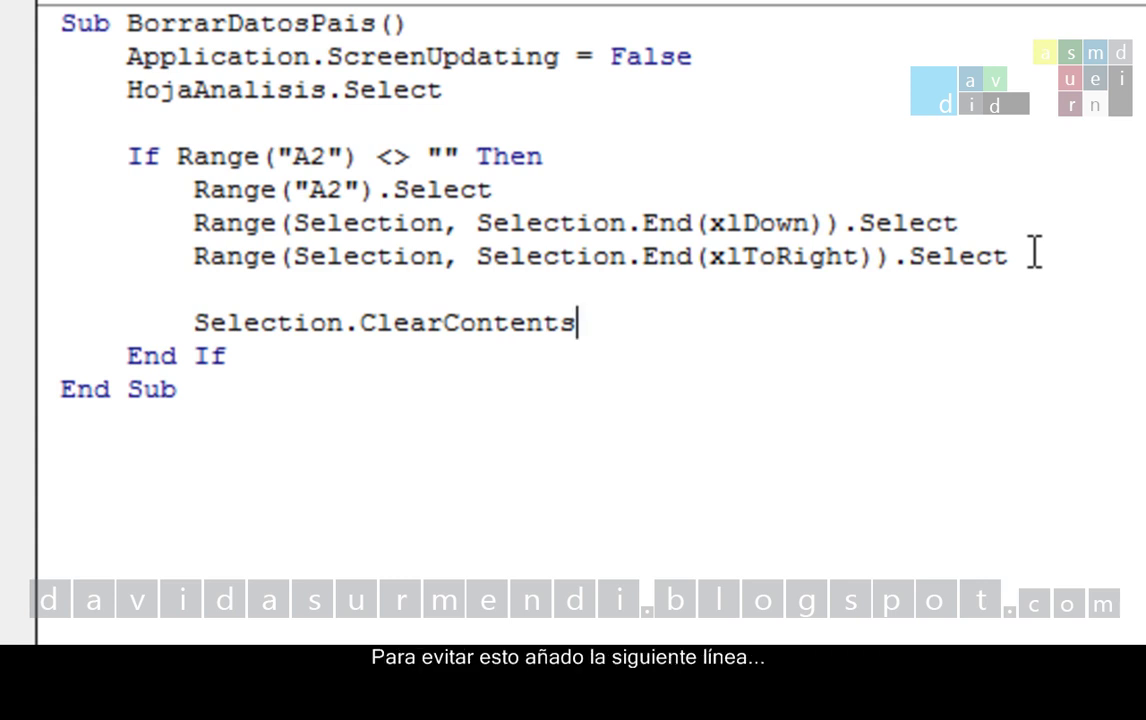
Step: Add Range("Z1").Select after ClearContents, just before End If
{"action": "key", "text": "Return"}
{"action": "key", "text": "Return"}
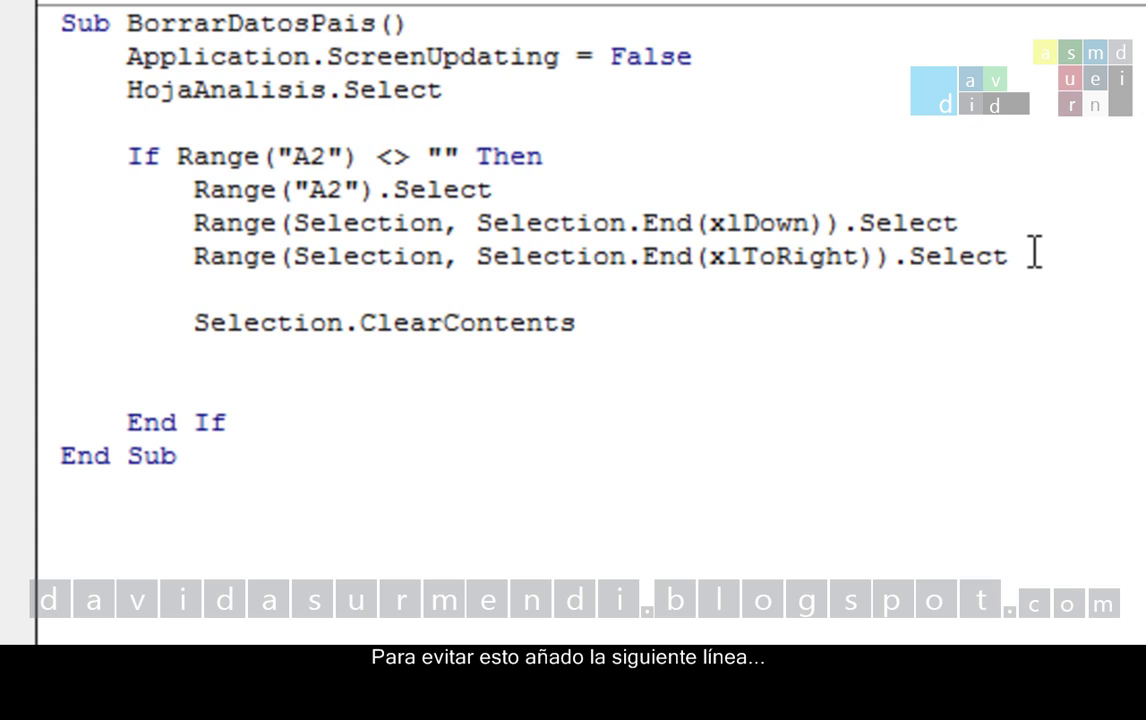
{"action": "type", "text": "Ramg"}
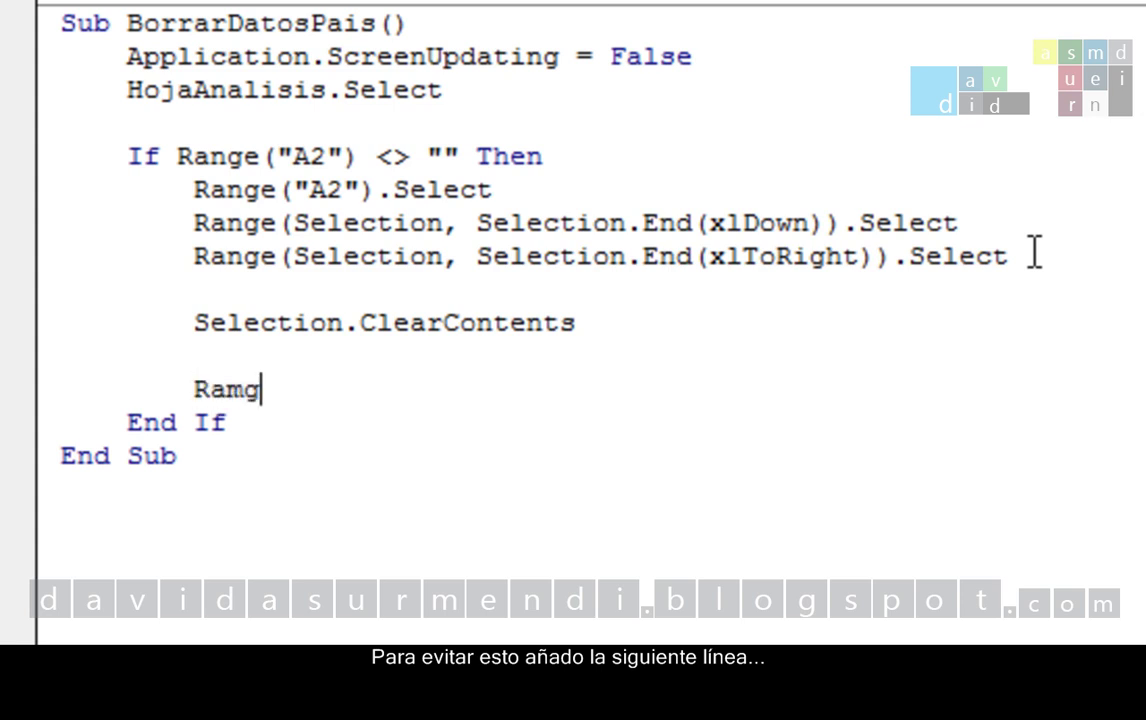
{"action": "type", "text": "e"}
{"action": "key", "text": "BackSpace"}
{"action": "key", "text": "BackSpace"}
{"action": "key", "text": "BackSpace"}
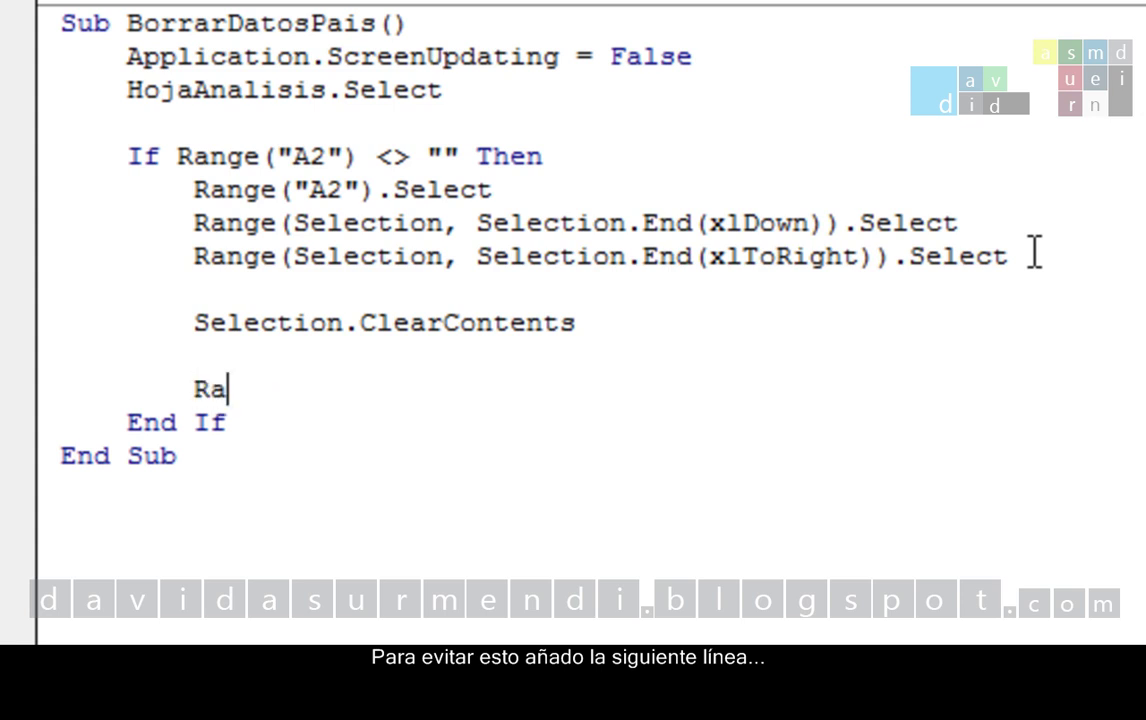
{"action": "type", "text": "nge(\""}
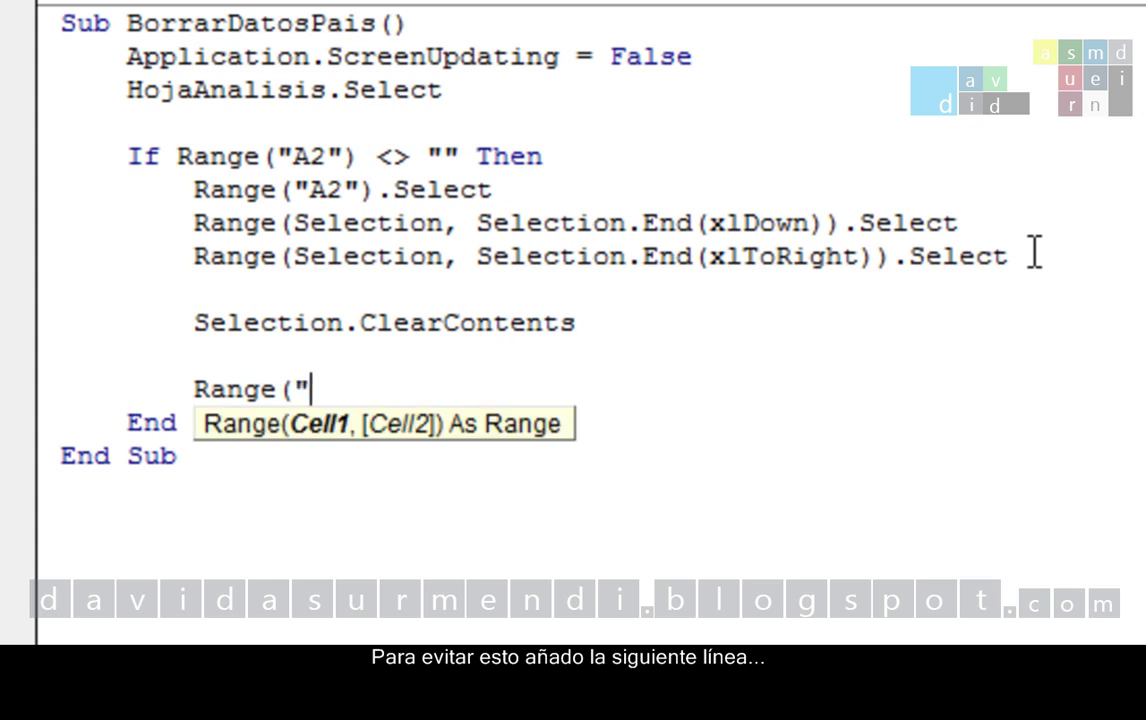
{"action": "type", "text": "Z"}
{"action": "type", "text": "1\")"}
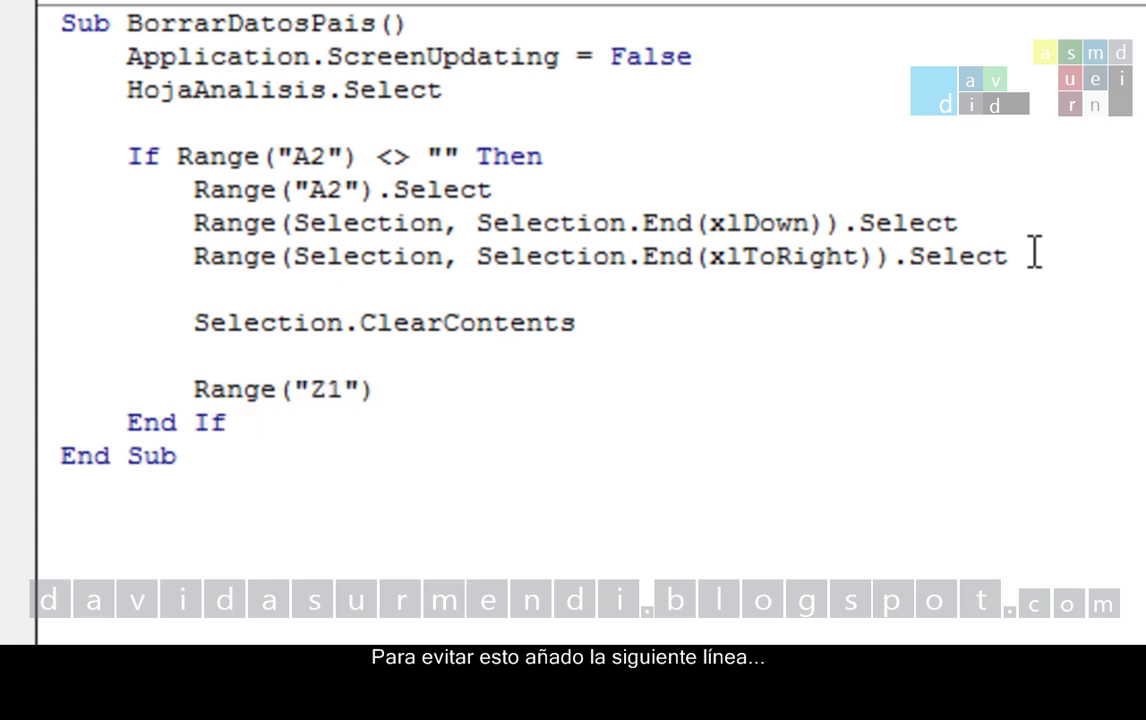
{"action": "type", "text": ".se"}
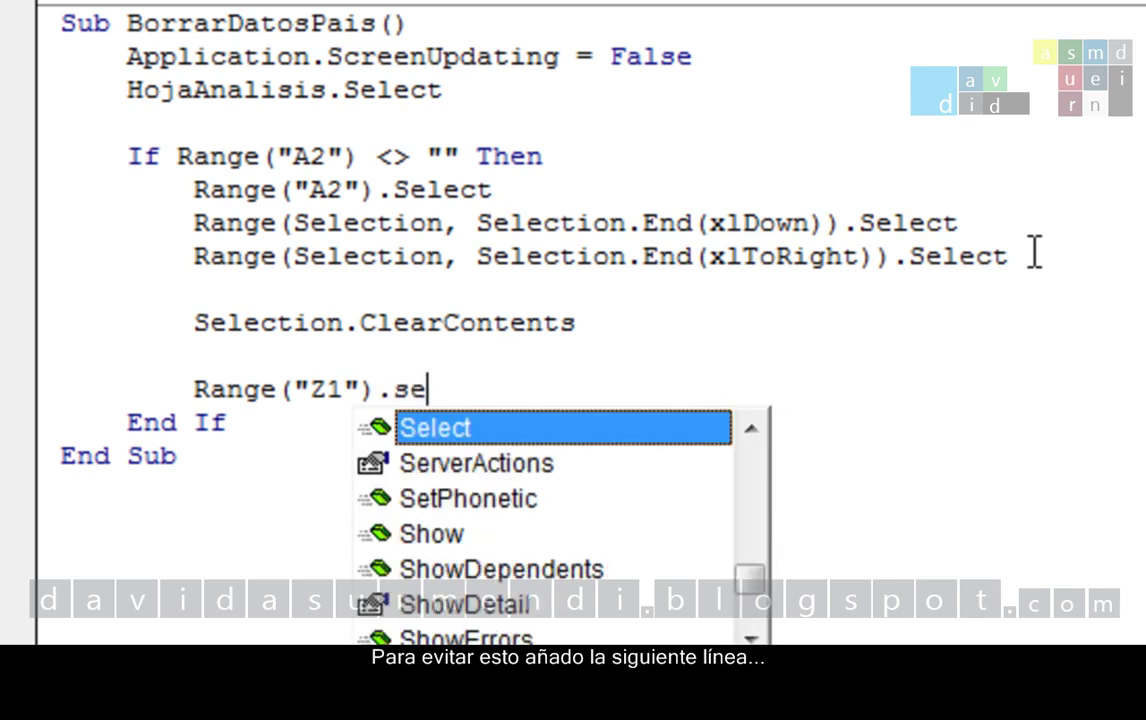
{"action": "key", "text": "Tab"}
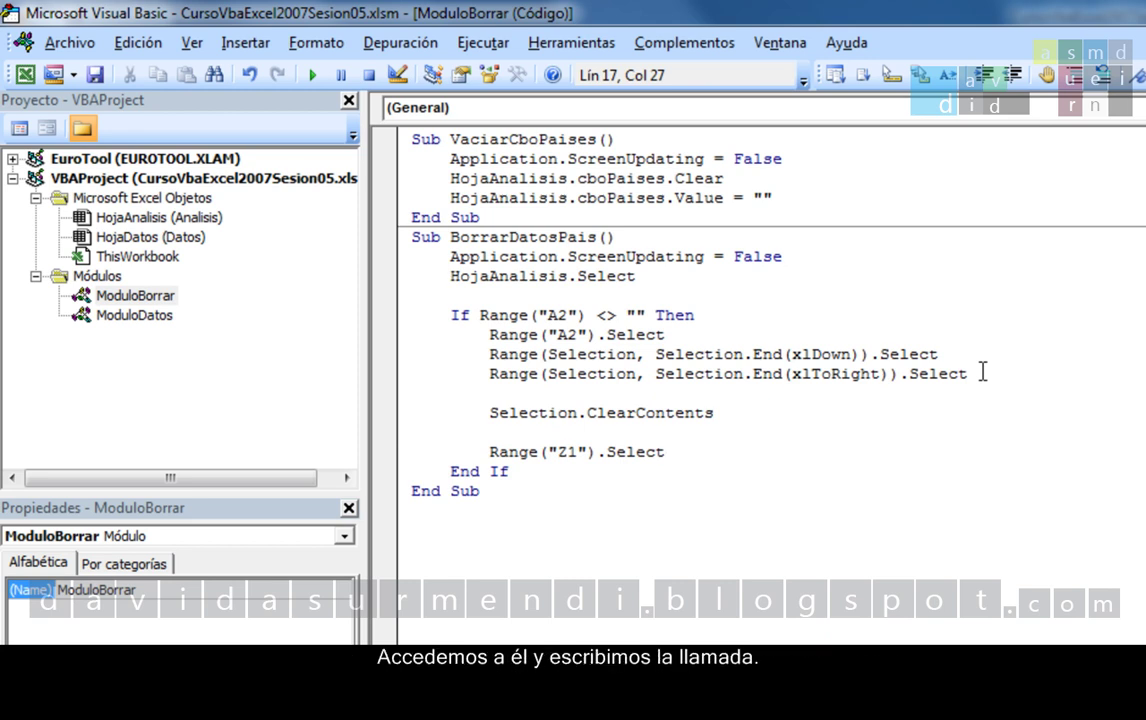
Step: Add a BorrarDatosPais call below VaciarCboPaises in Workbook_BeforeClose, then close the workbook
{"action": "left_click", "coordinate": [176, 264]}
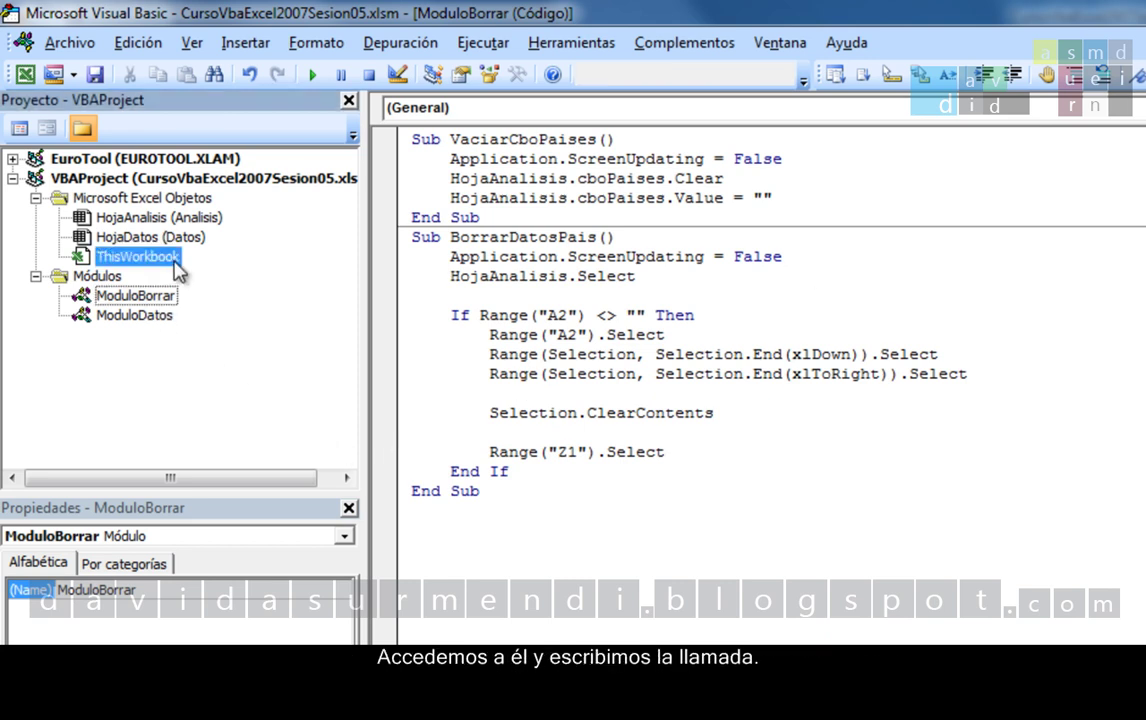
{"action": "double_click", "coordinate": [176, 260]}
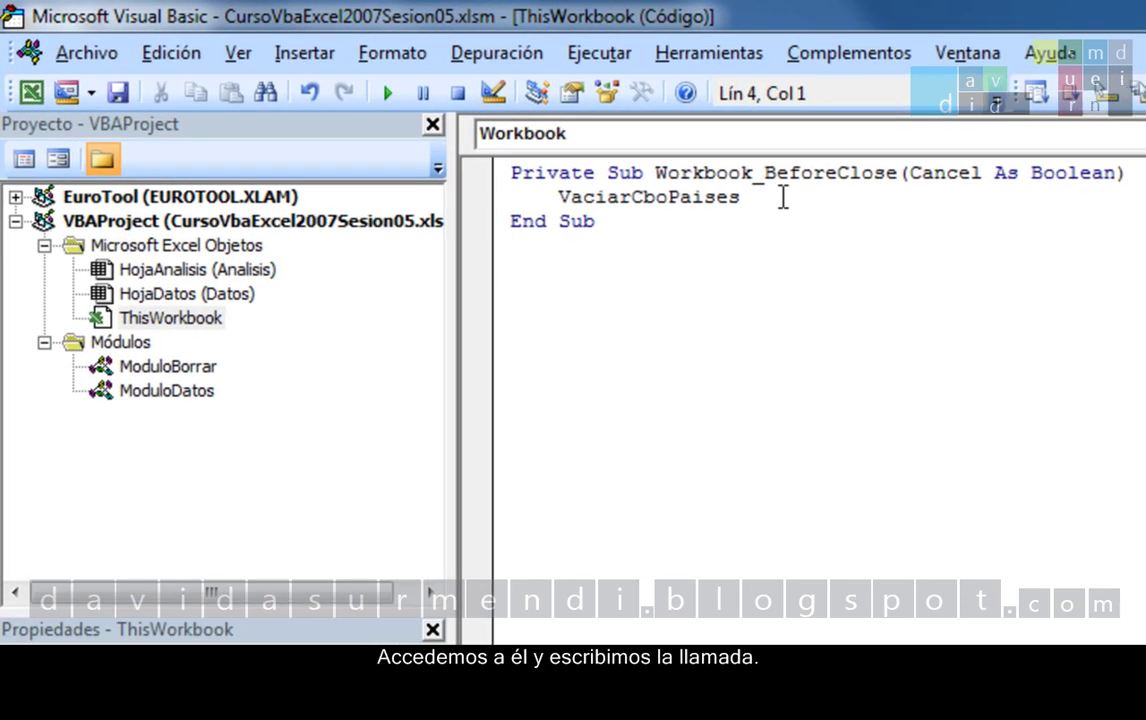
{"action": "left_click", "coordinate": [783, 197]}
{"action": "key", "text": "Return"}
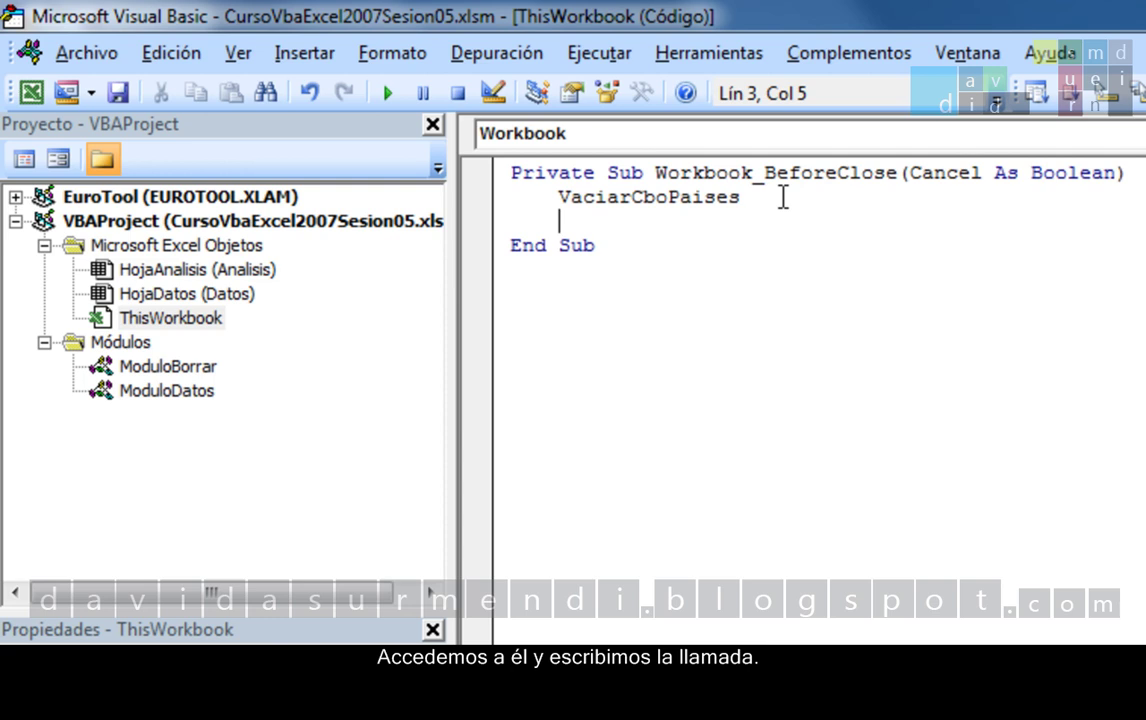
{"action": "type", "text": "Borr"}
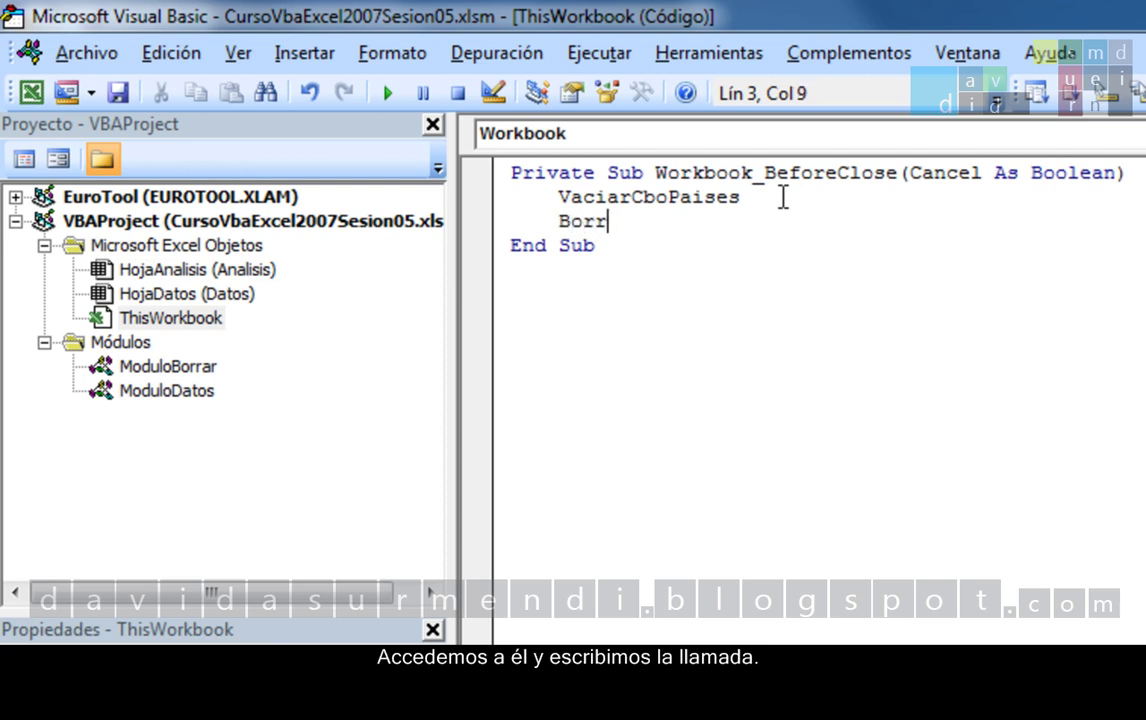
{"action": "type", "text": "arDatos"}
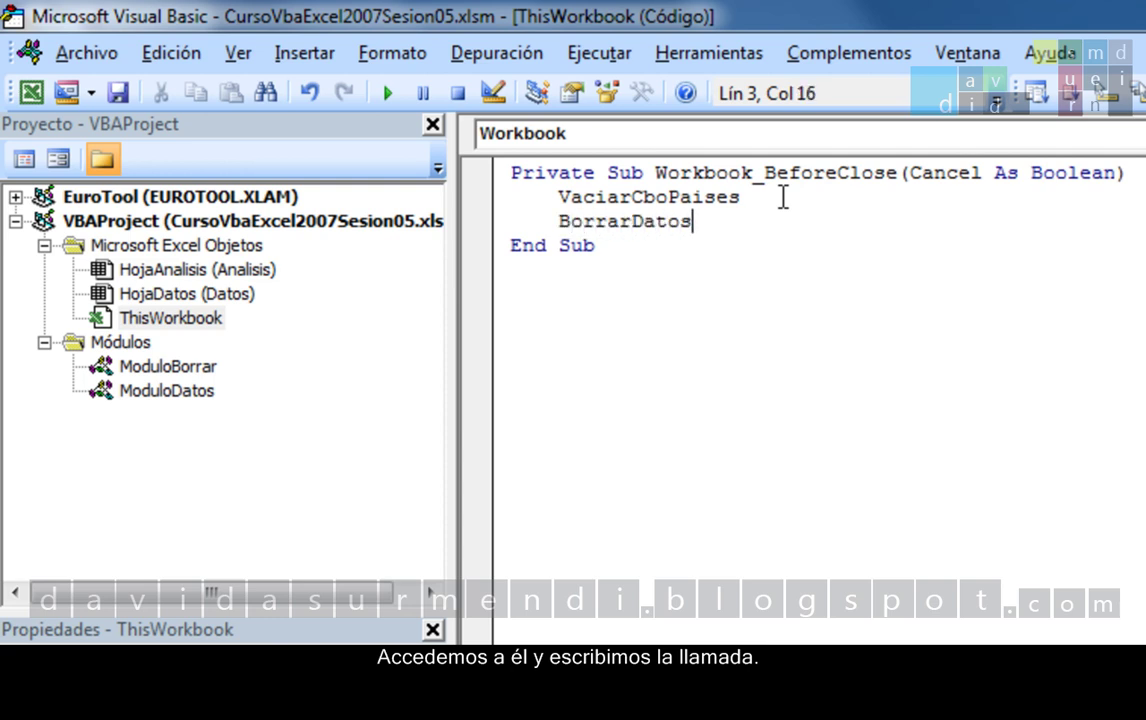
{"action": "type", "text": "Pais"}
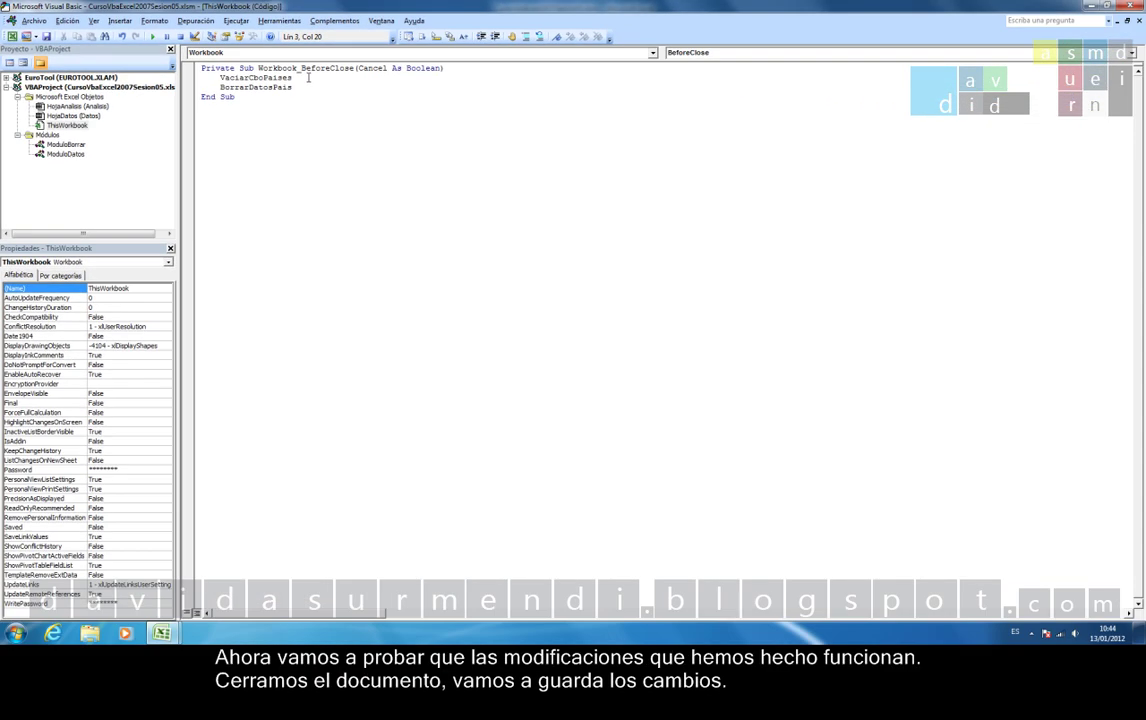
{"action": "key", "text": "alt+Tab"}
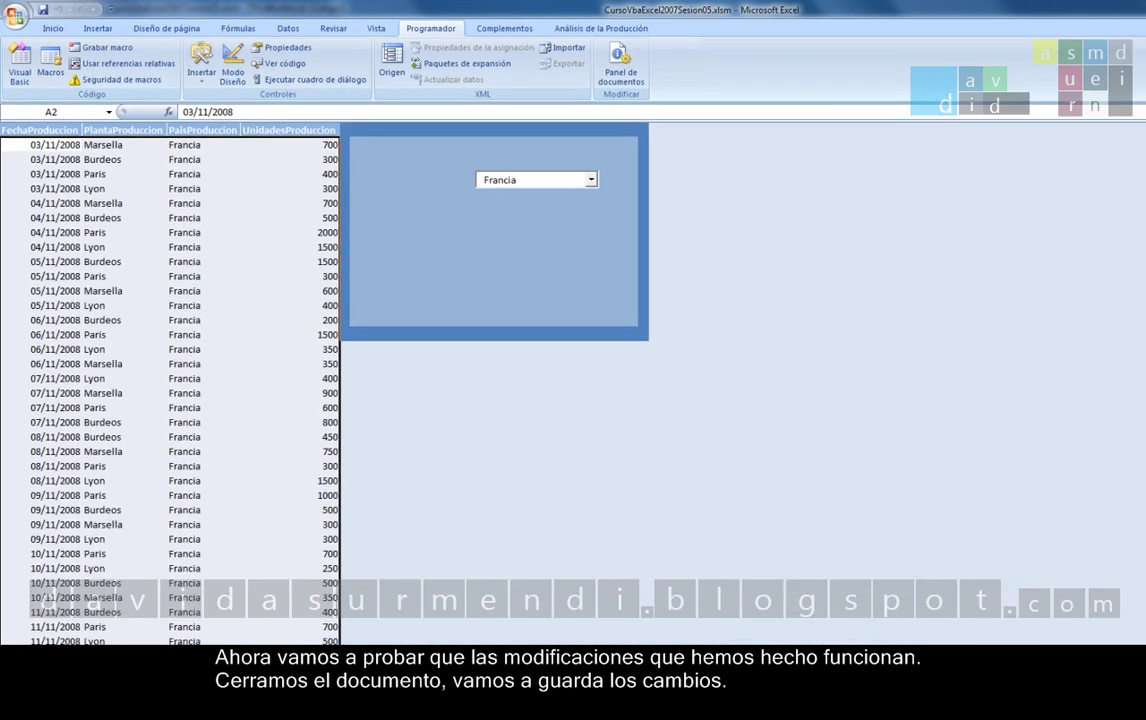
{"action": "key", "text": "ctrl+w"}
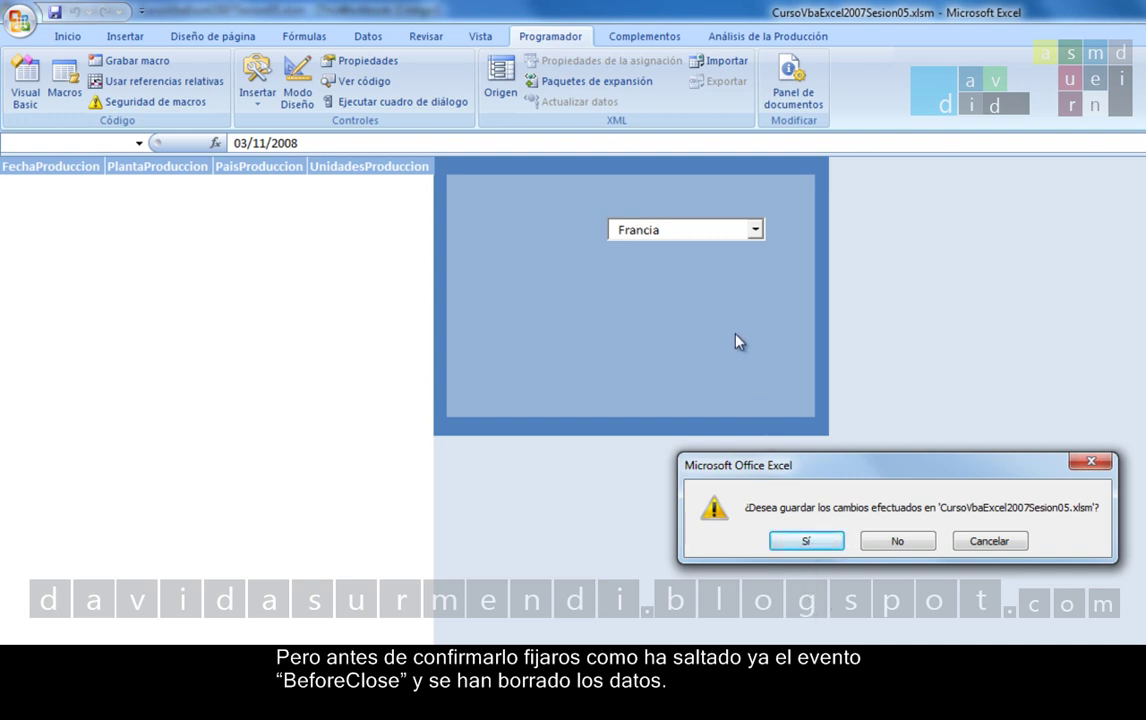
Step: Save the changes and reopen CursoVbaExcel2007Sesion05.xlsm from the recent documents list
{"action": "left_click", "coordinate": [810, 542]}
{"action": "left_click", "coordinate": [20, 20]}
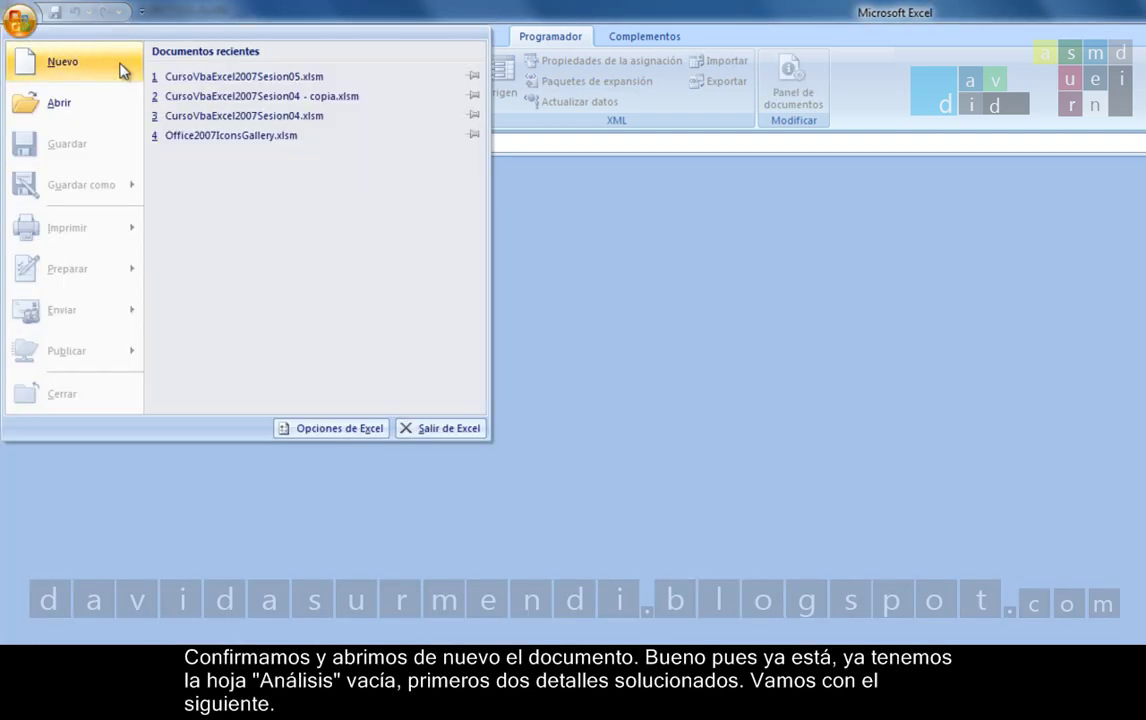
{"action": "left_click", "coordinate": [218, 78]}
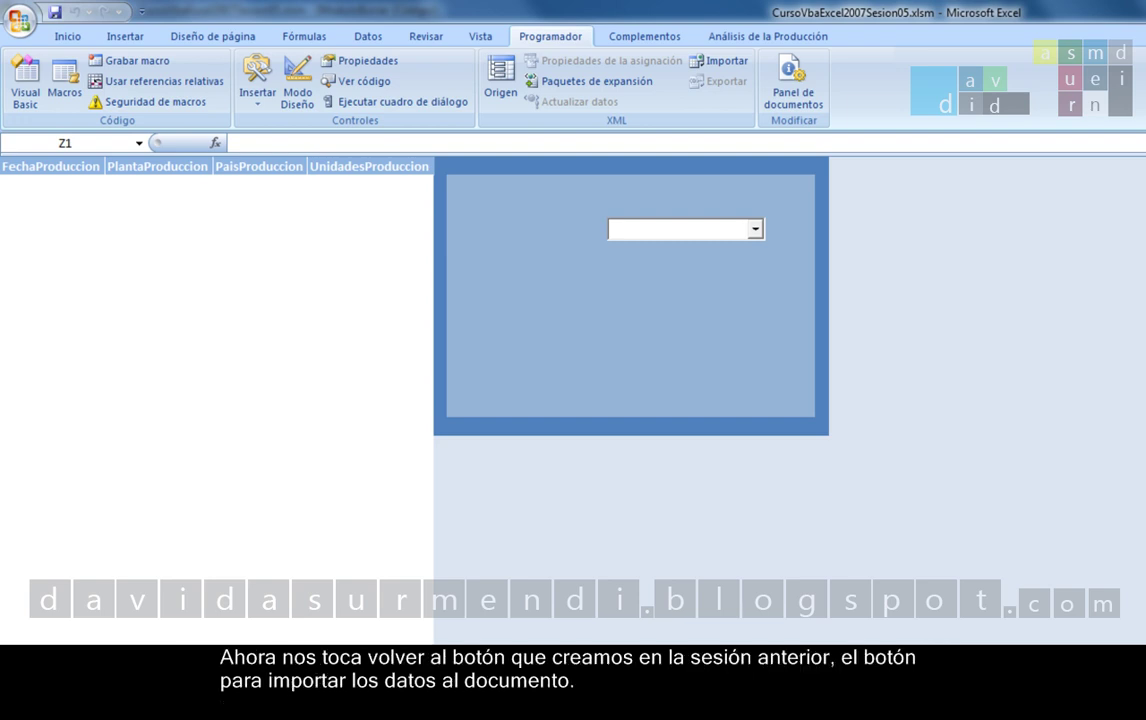
Step: Run Importar Datos and confirm the Análisis sheet's country list remains empty
{"action": "left_click", "coordinate": [720, 36]}
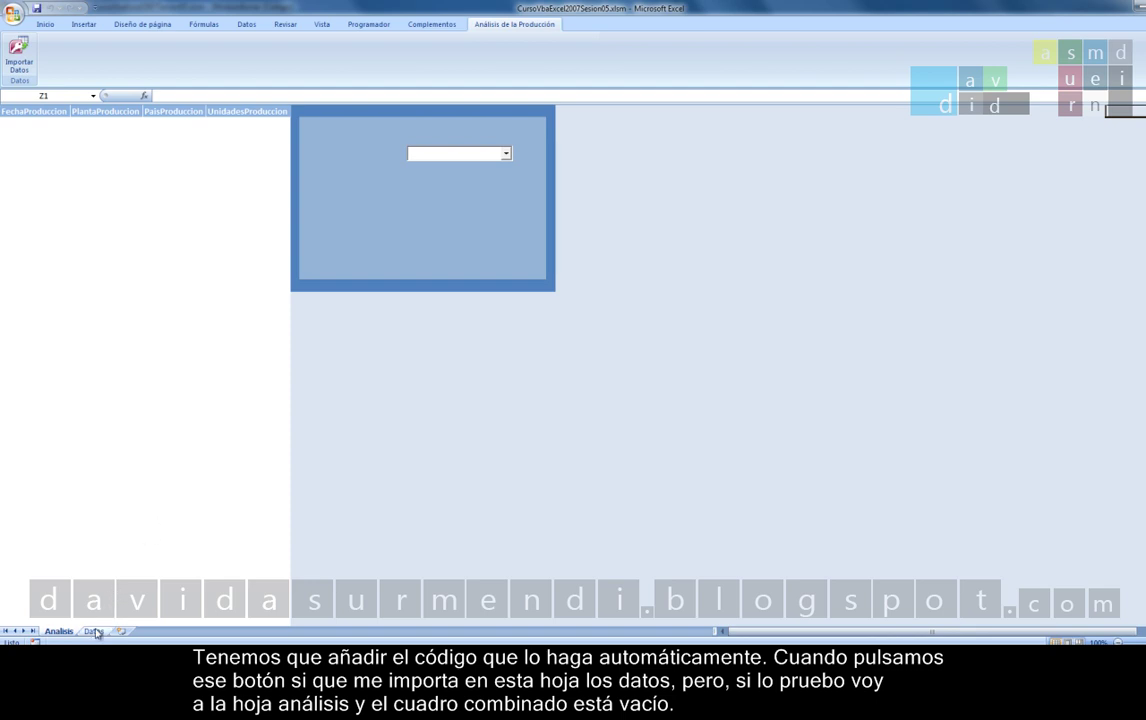
{"action": "left_click", "coordinate": [93, 631]}
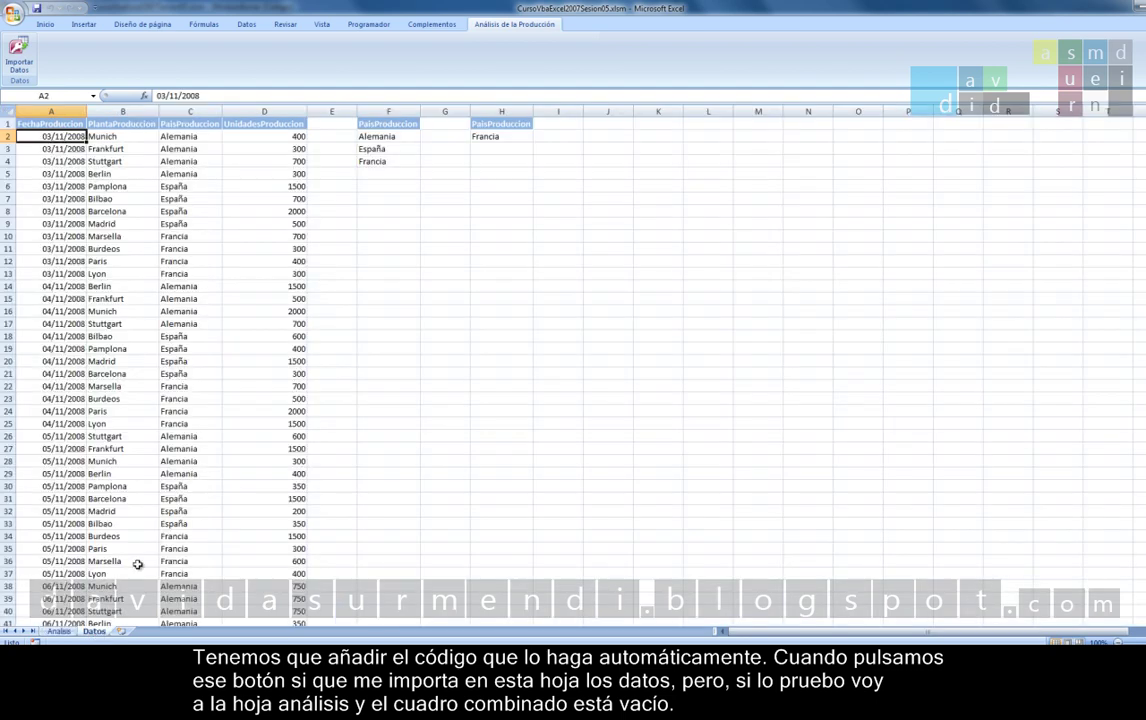
{"action": "left_click", "coordinate": [60, 632]}
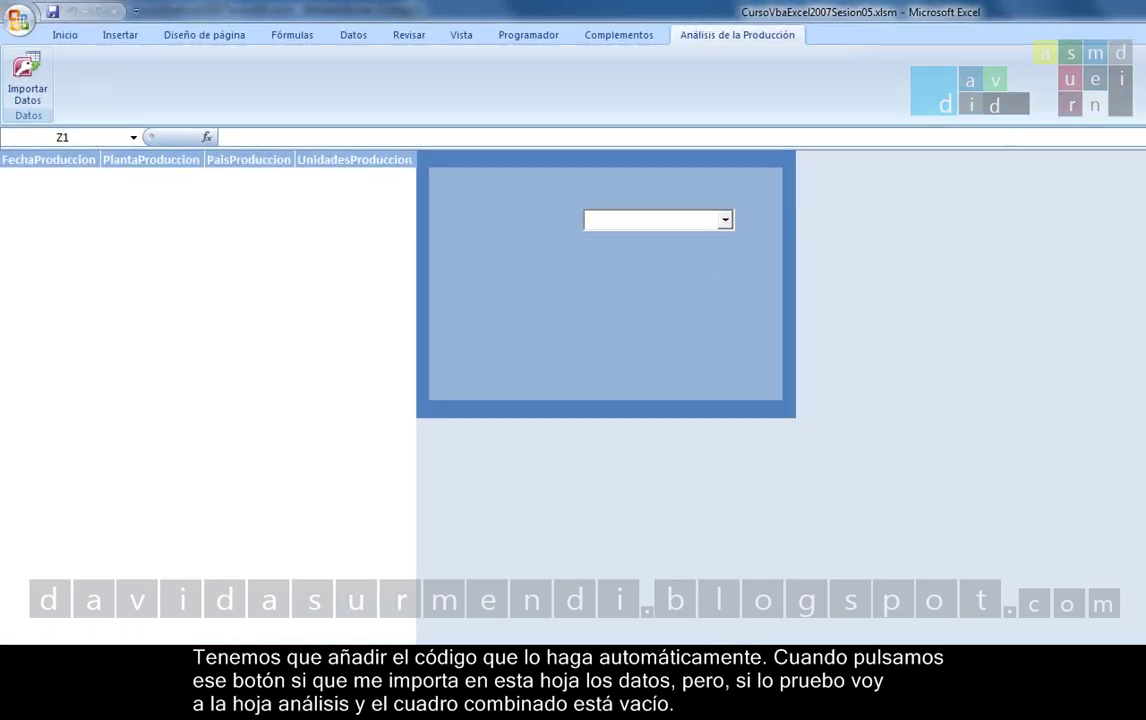
{"action": "left_click", "coordinate": [37, 87]}
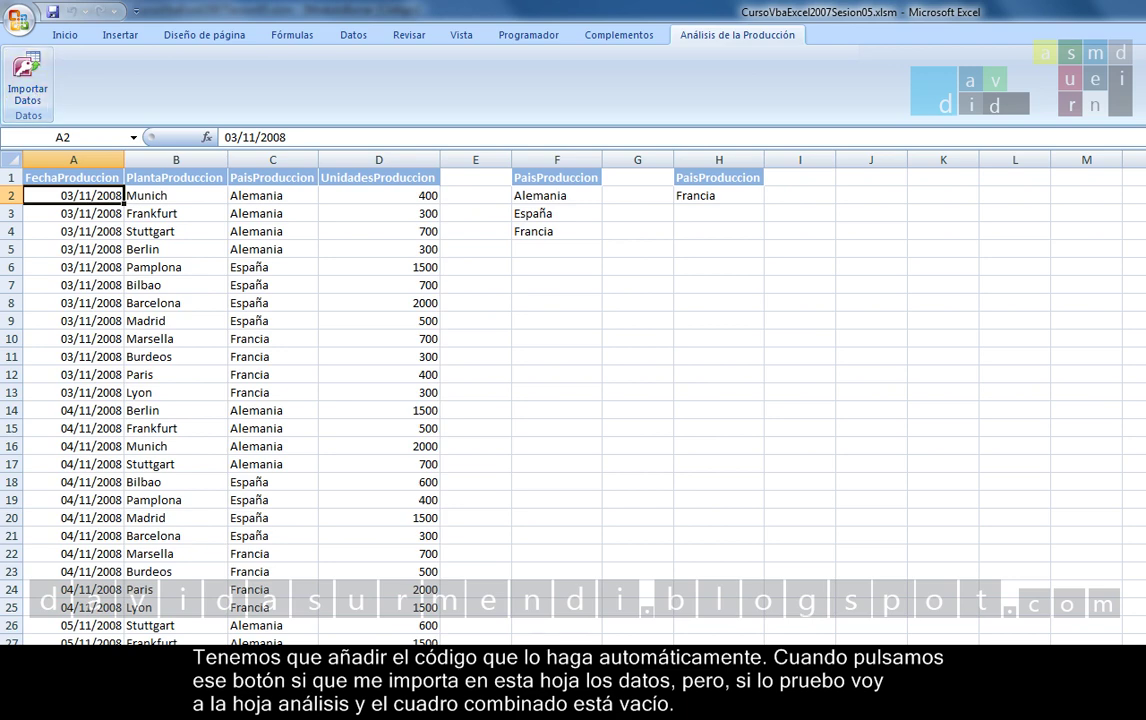
{"action": "key", "text": "ctrl+Page_Up"}
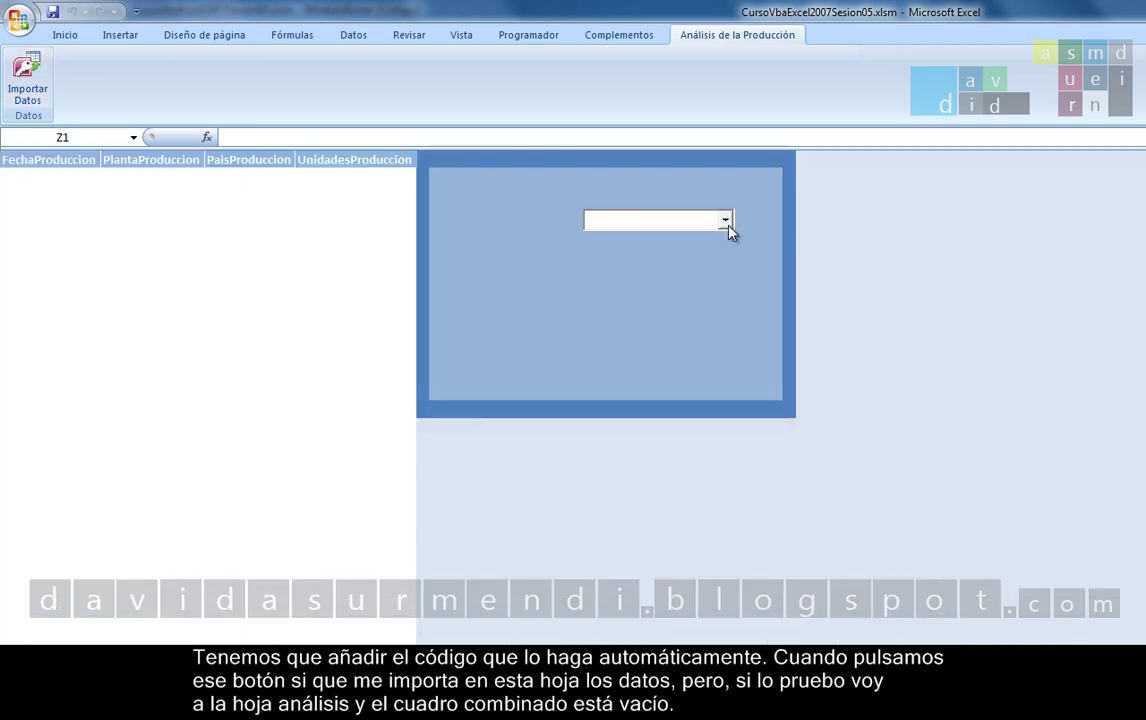
{"action": "left_click", "coordinate": [725, 221]}
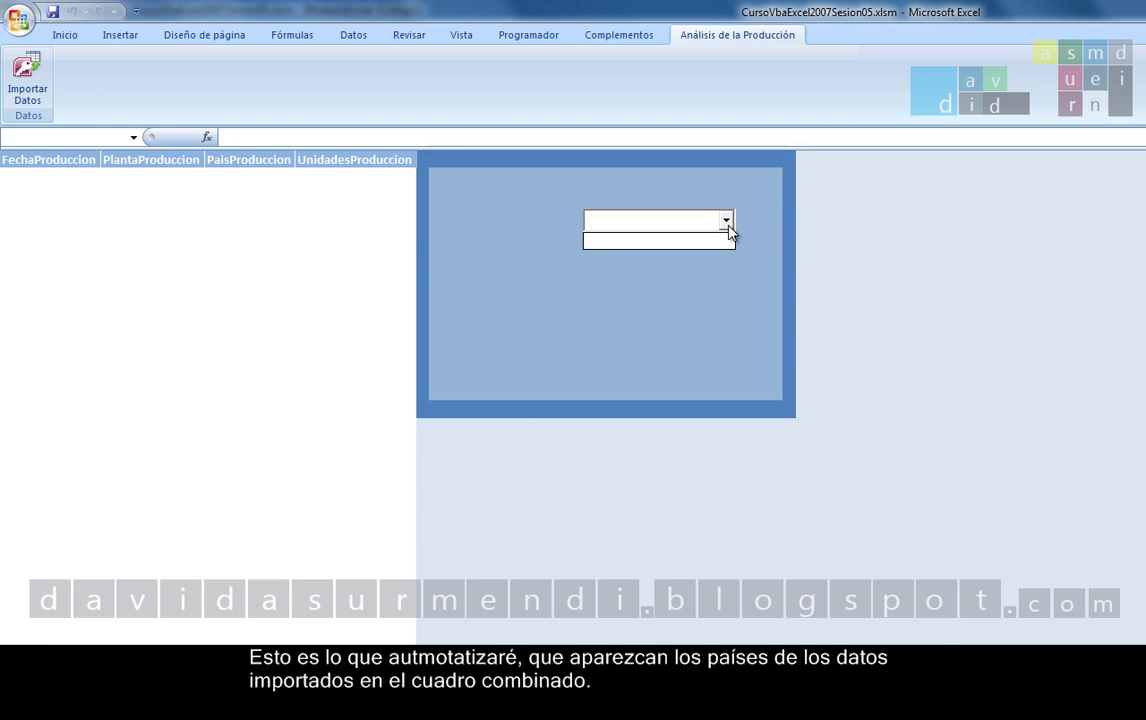
{"action": "left_click", "coordinate": [530, 36]}
Step: In ModuloDatos, add a CargarPaises call on a new line after Range("A2").CopyFromRecordset
{"action": "left_click", "coordinate": [38, 85]}
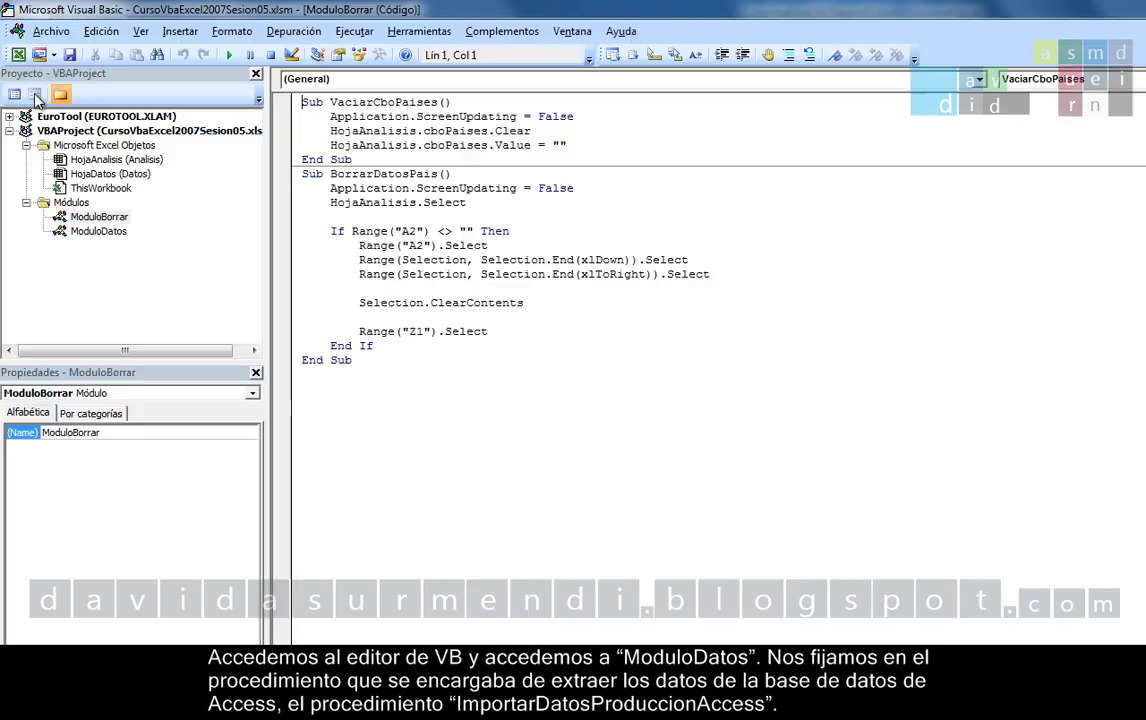
{"action": "double_click", "coordinate": [123, 231]}
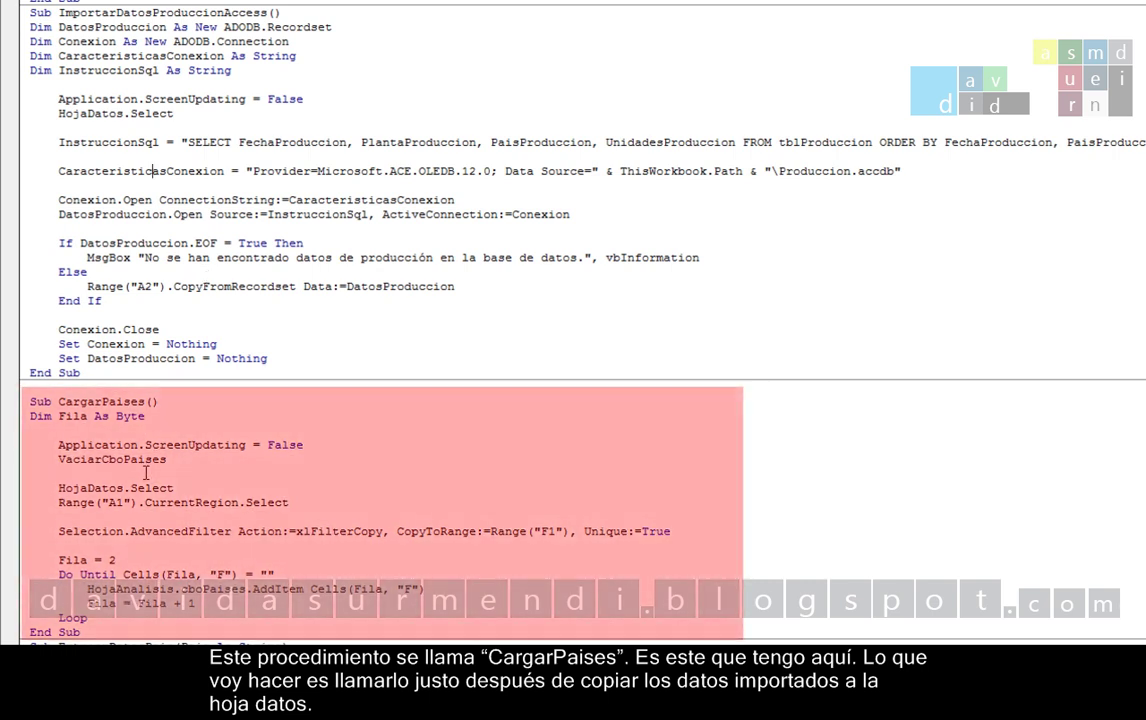
{"action": "left_click", "coordinate": [467, 287]}
{"action": "key", "text": "Return"}
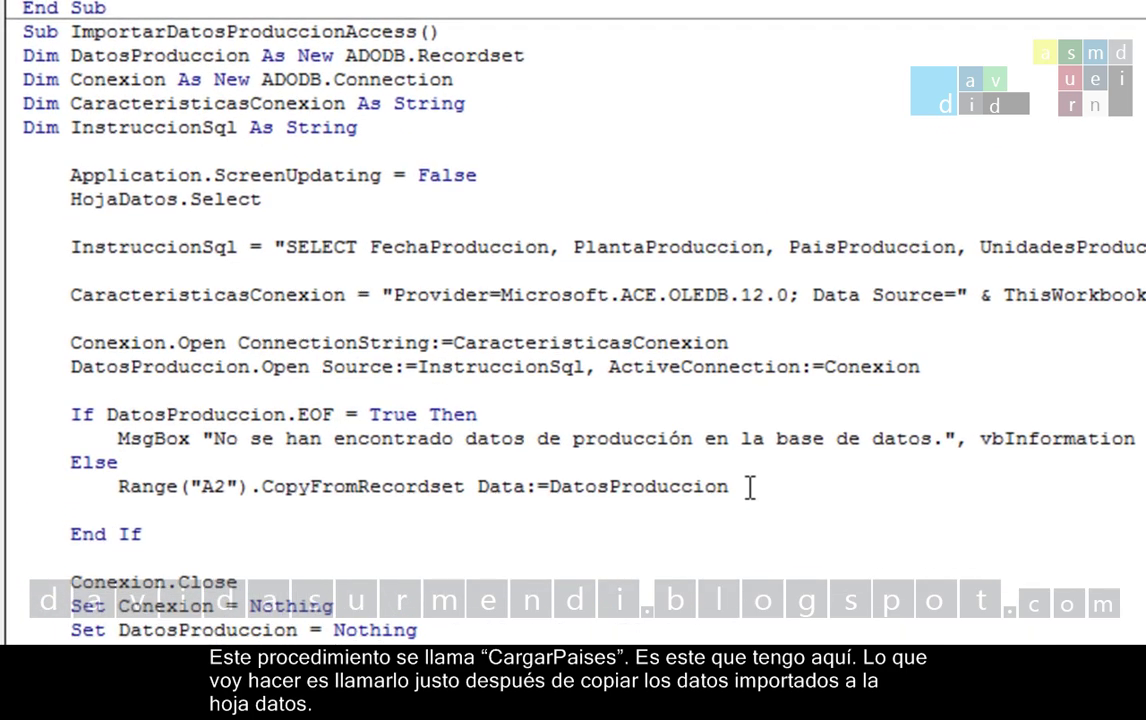
{"action": "type", "text": "Carga"}
{"action": "type", "text": "rPais"}
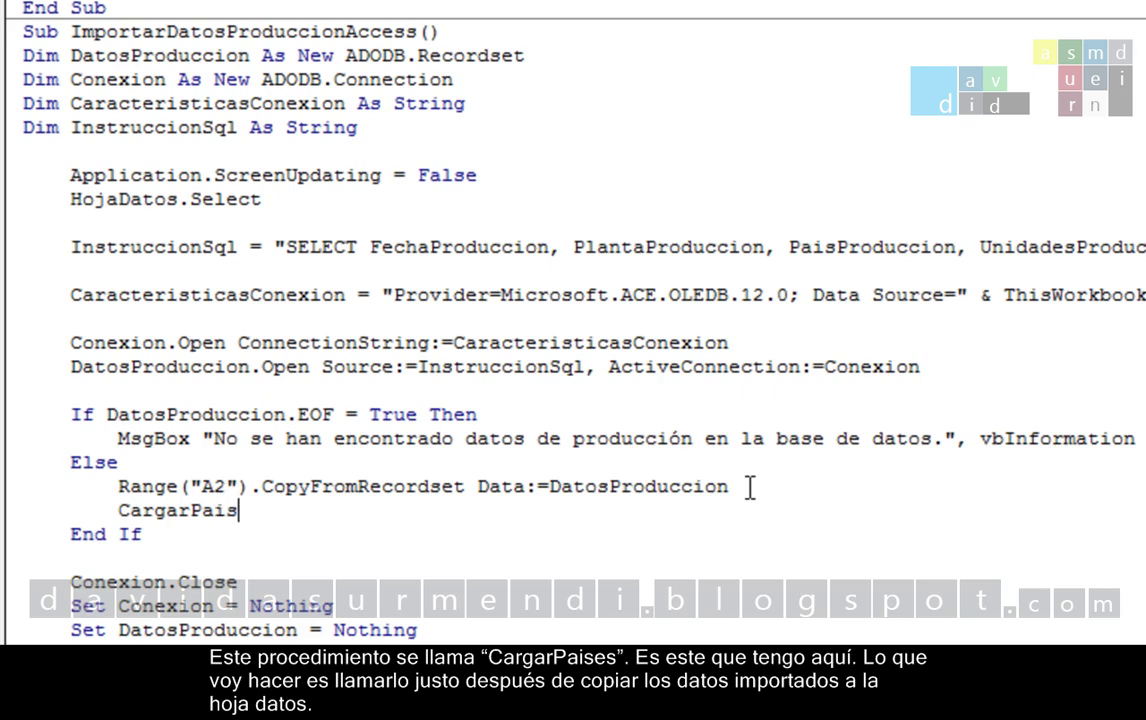
{"action": "type", "text": "es"}
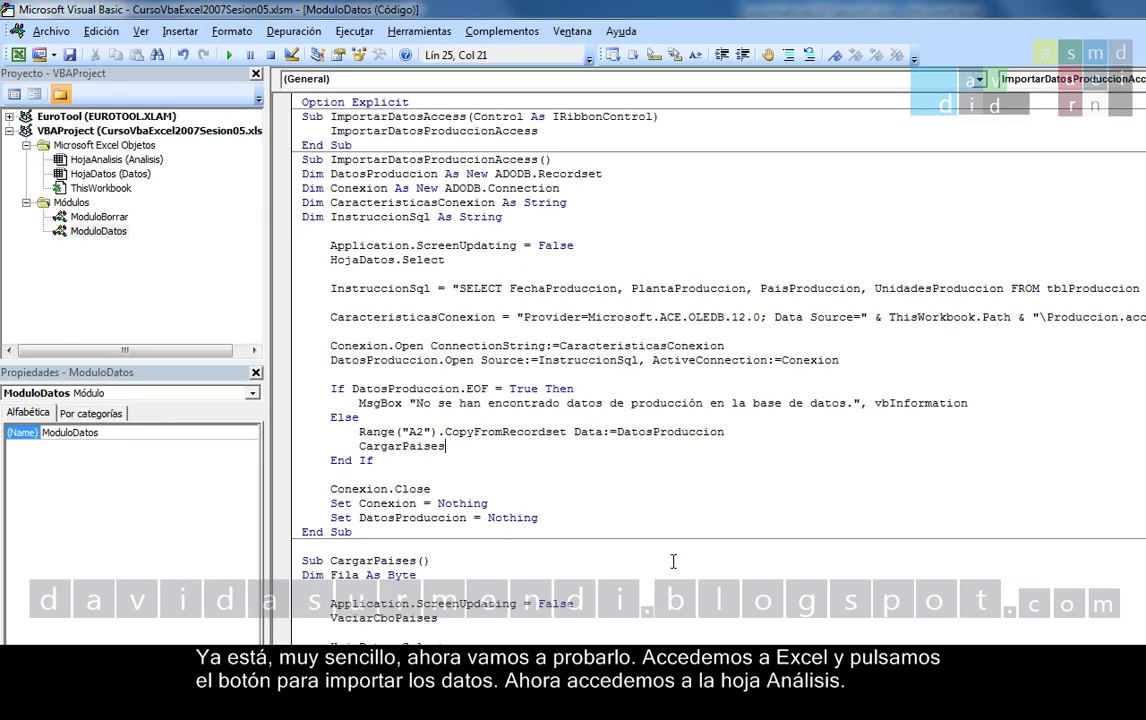
Step: Re-import, pick España from the Alemania/España/Francia list, then re-import to see España rows remain
{"action": "left_click", "coordinate": [18, 55]}
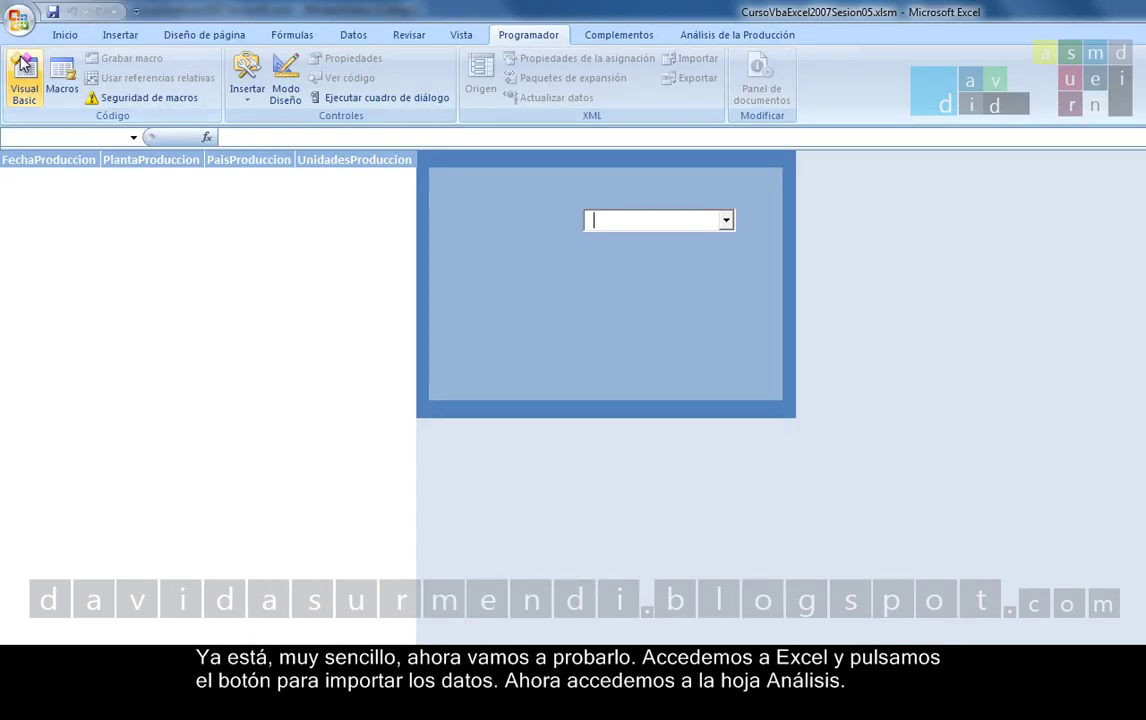
{"action": "left_click", "coordinate": [745, 36]}
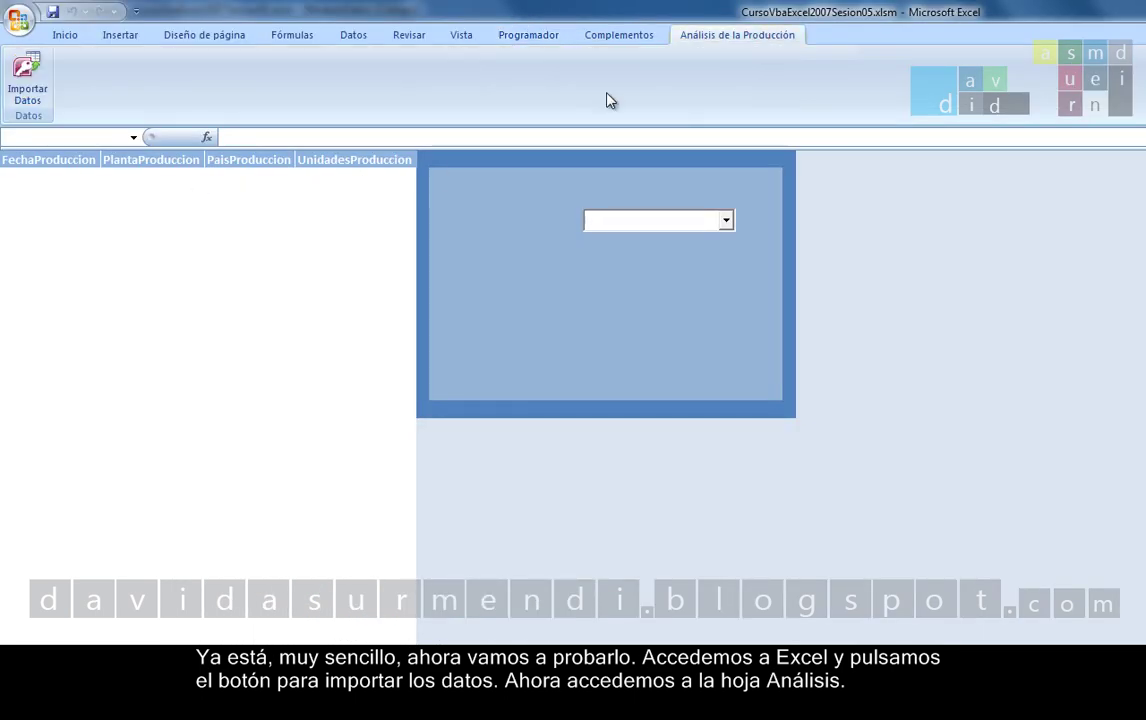
{"action": "left_click", "coordinate": [30, 70]}
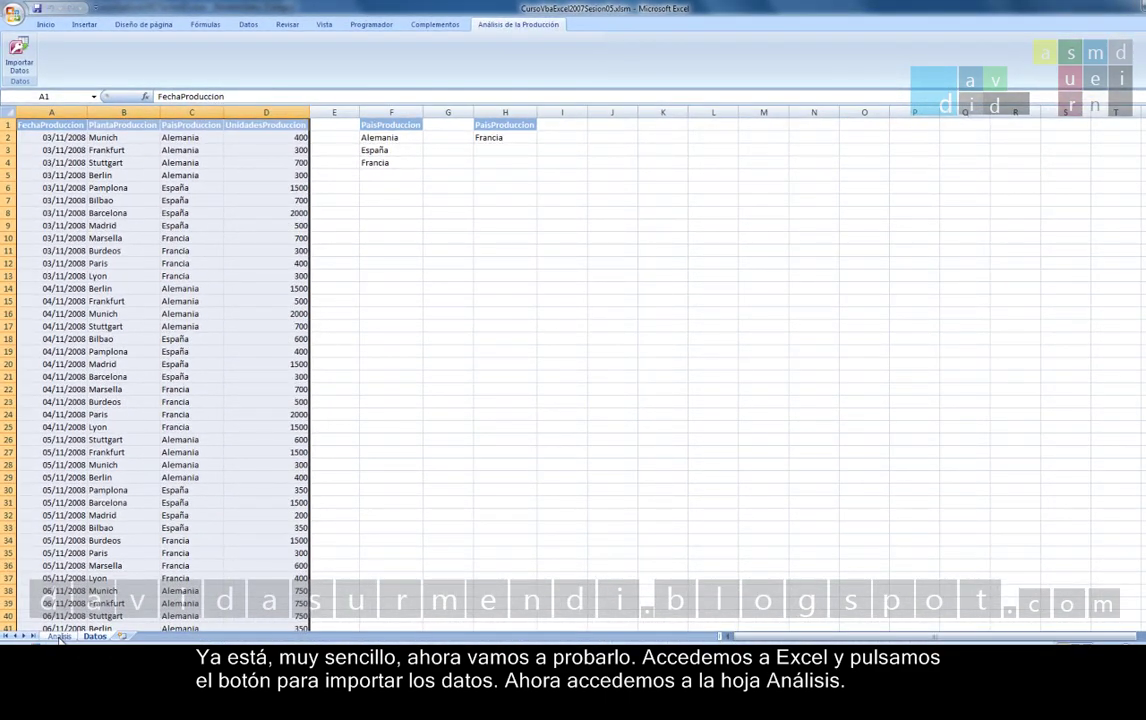
{"action": "left_click", "coordinate": [58, 636]}
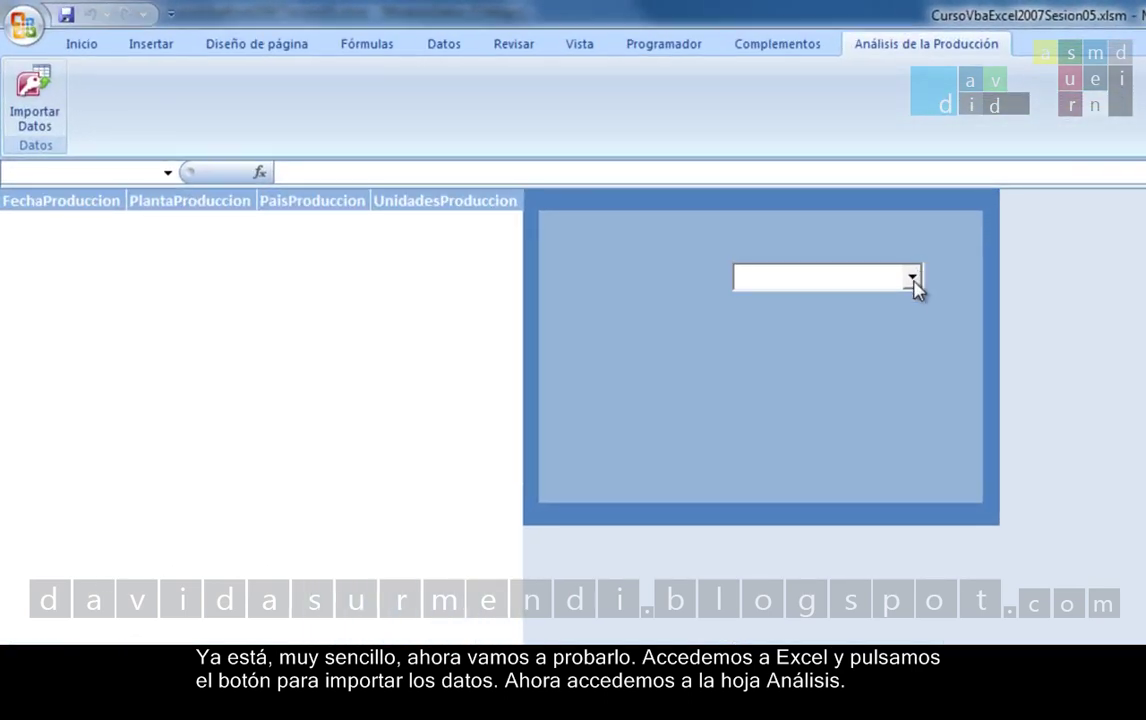
{"action": "left_click", "coordinate": [913, 280]}
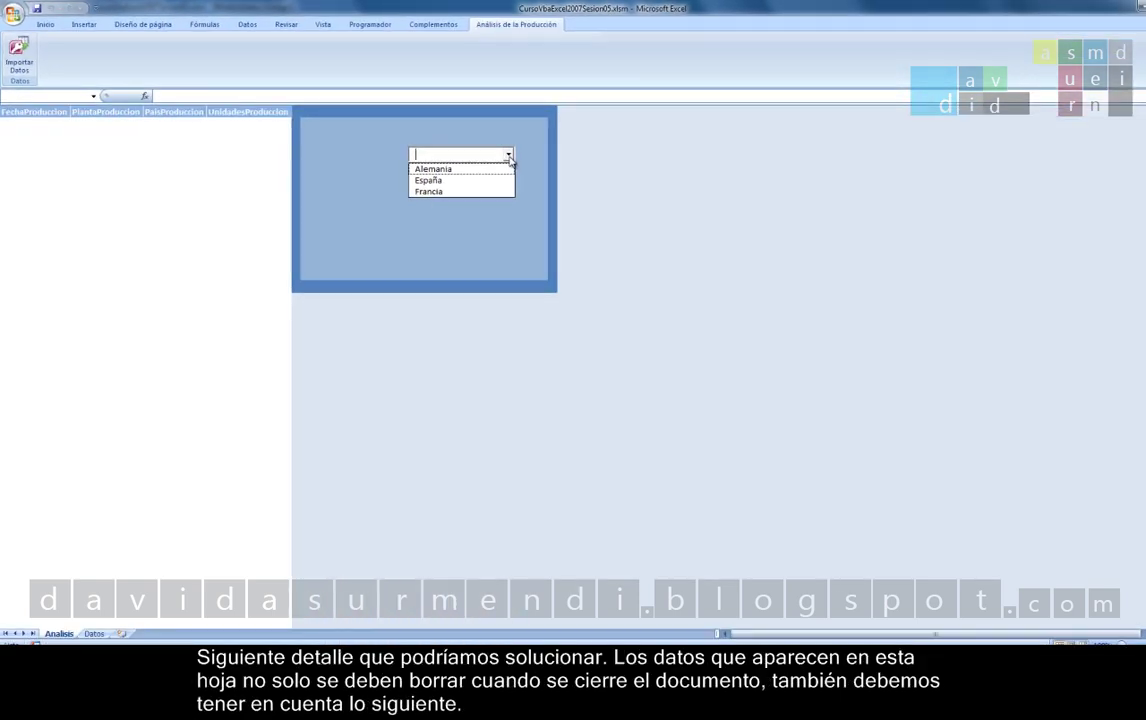
{"action": "left_click", "coordinate": [508, 155]}
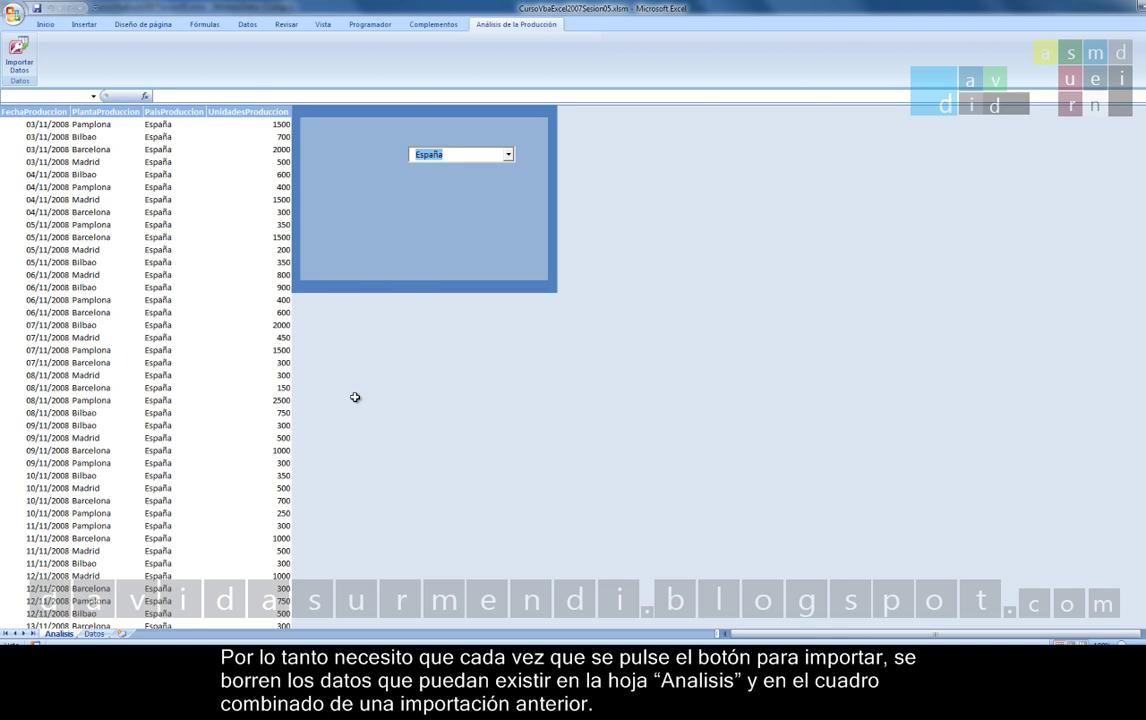
{"action": "left_click", "coordinate": [24, 60]}
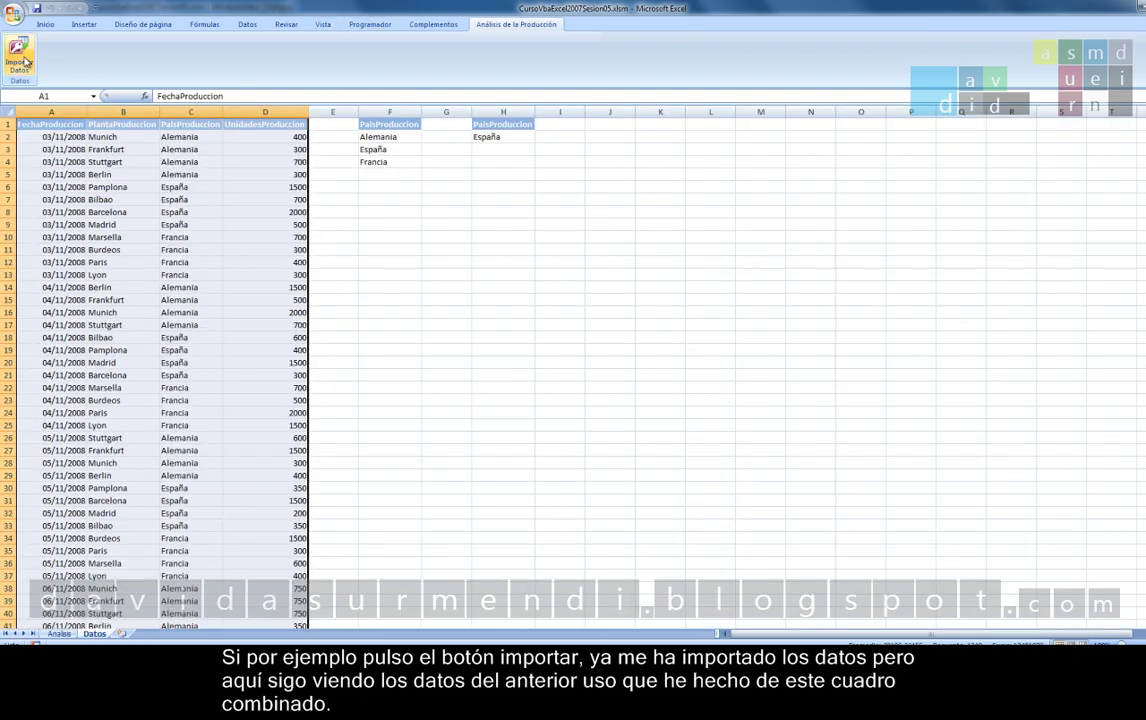
{"action": "left_click", "coordinate": [59, 632]}
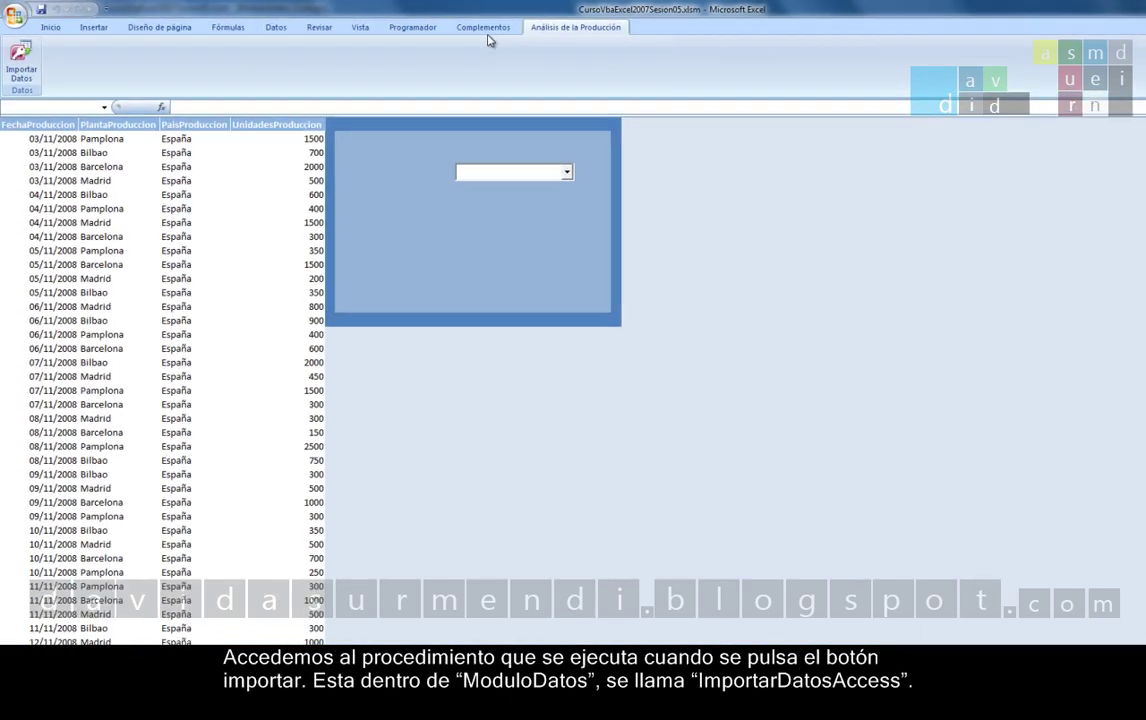
Step: Insert an indented BorrarDatosPais call as the first line of ImportarDatosAccess in ModuloDatos
{"action": "left_click", "coordinate": [370, 24]}
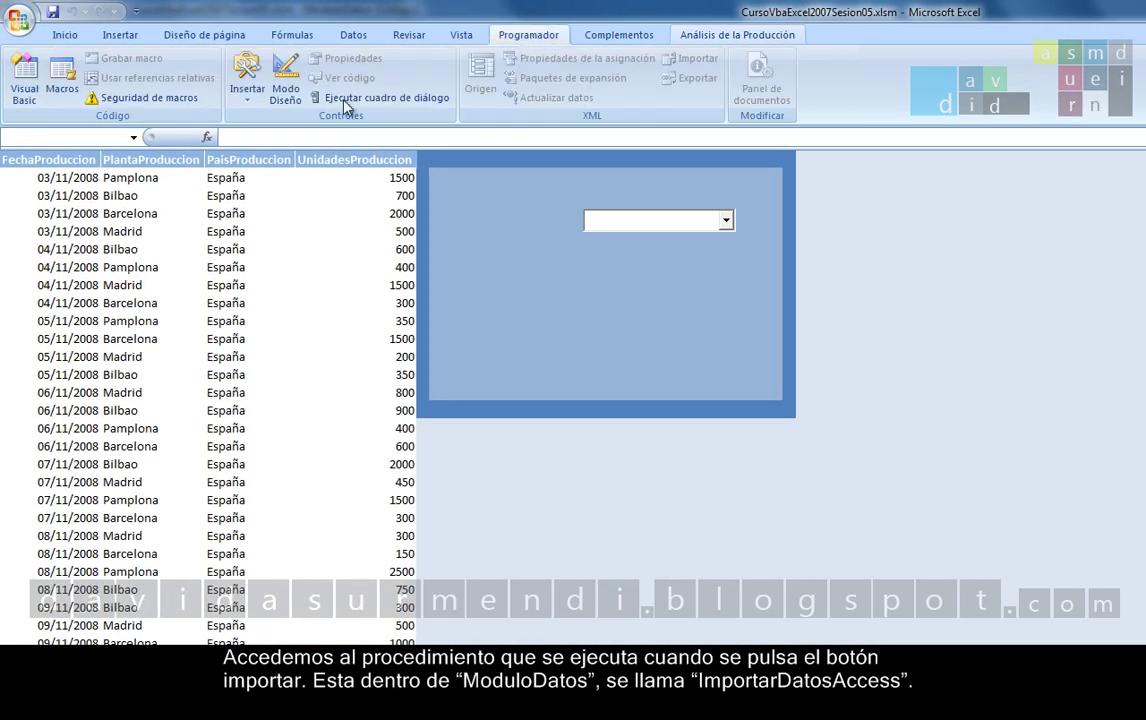
{"action": "left_click", "coordinate": [25, 80]}
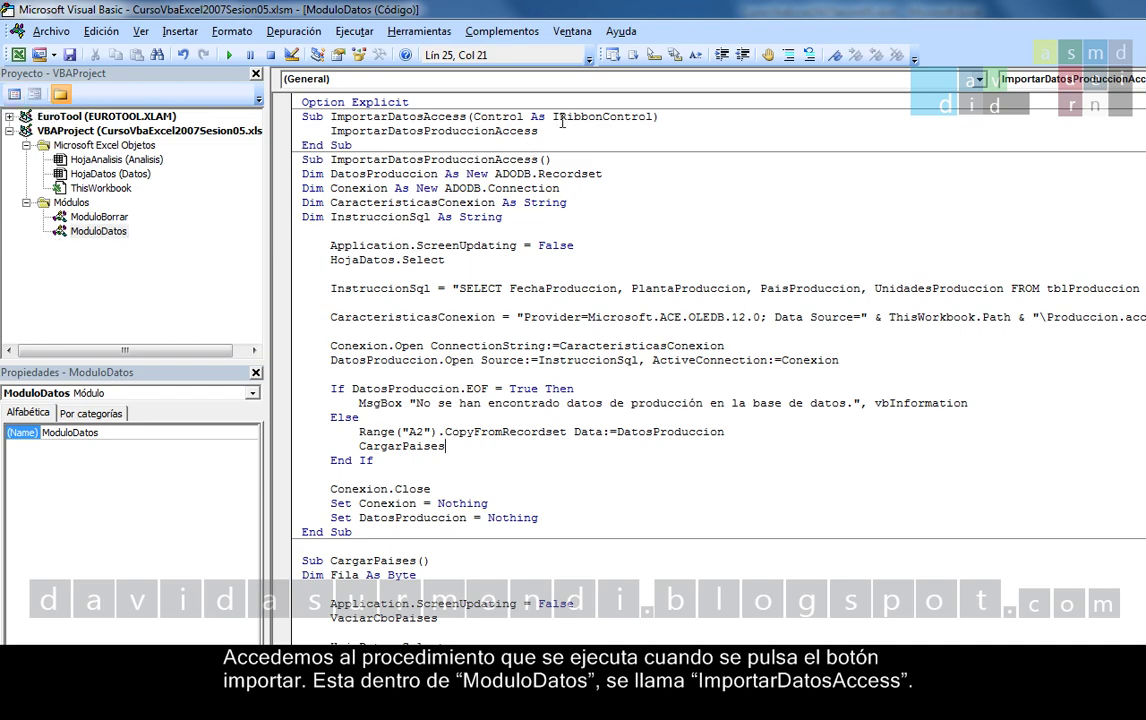
{"action": "left_click", "coordinate": [560, 116]}
{"action": "left_click", "coordinate": [482, 128]}
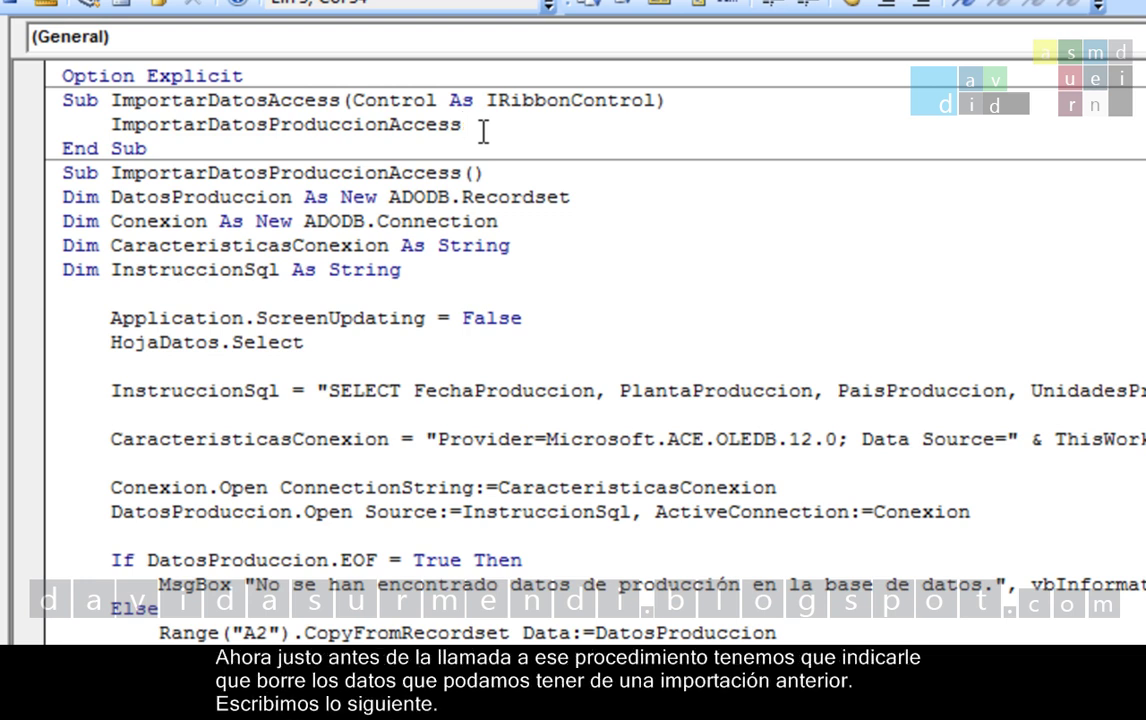
{"action": "left_click", "coordinate": [664, 100]}
{"action": "key", "text": "Return"}
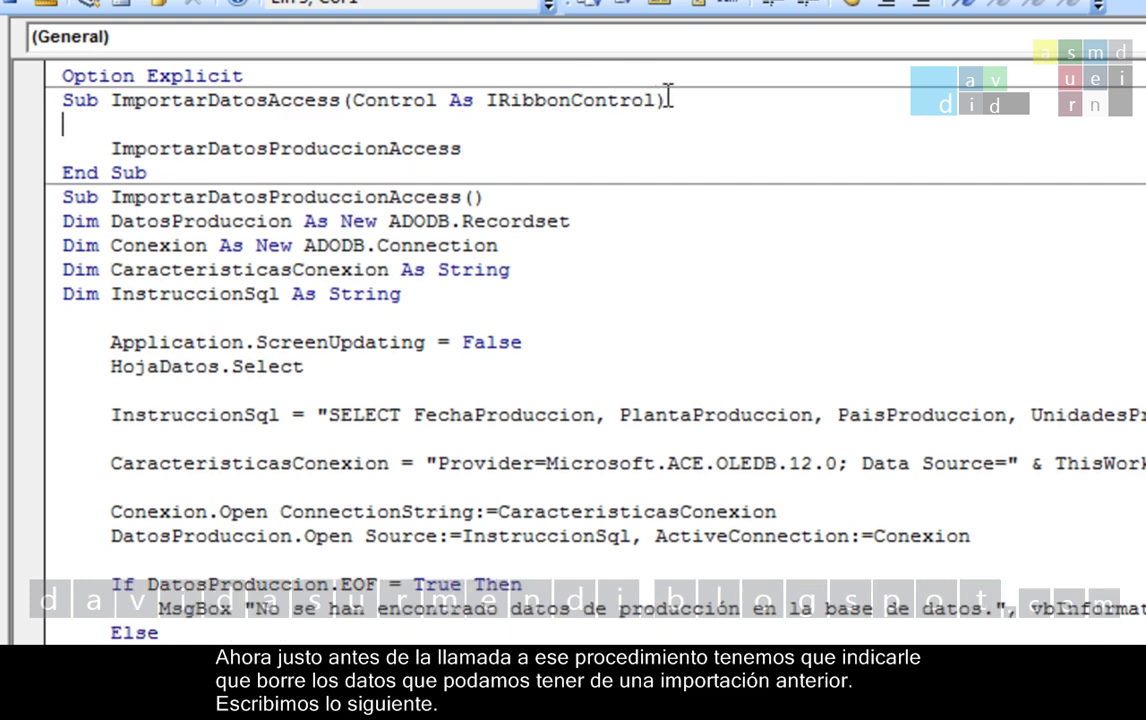
{"action": "key", "text": "Tab"}
{"action": "type", "text": "Borrar"}
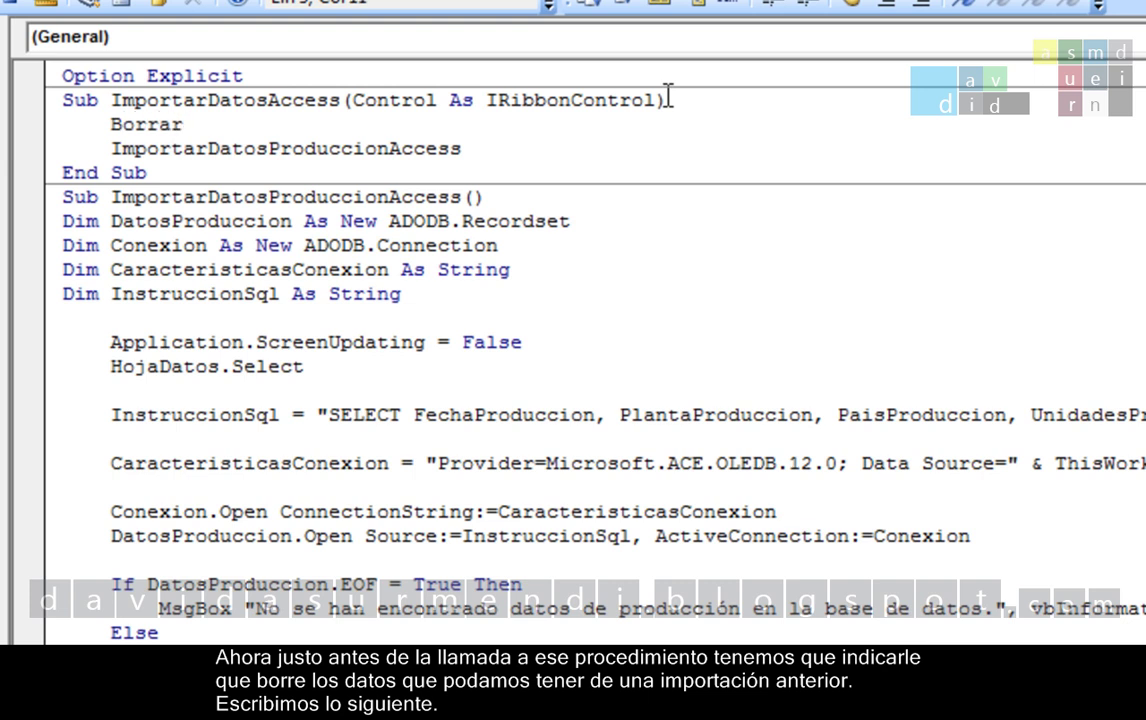
{"action": "type", "text": "Datos"}
{"action": "type", "text": "Pais"}
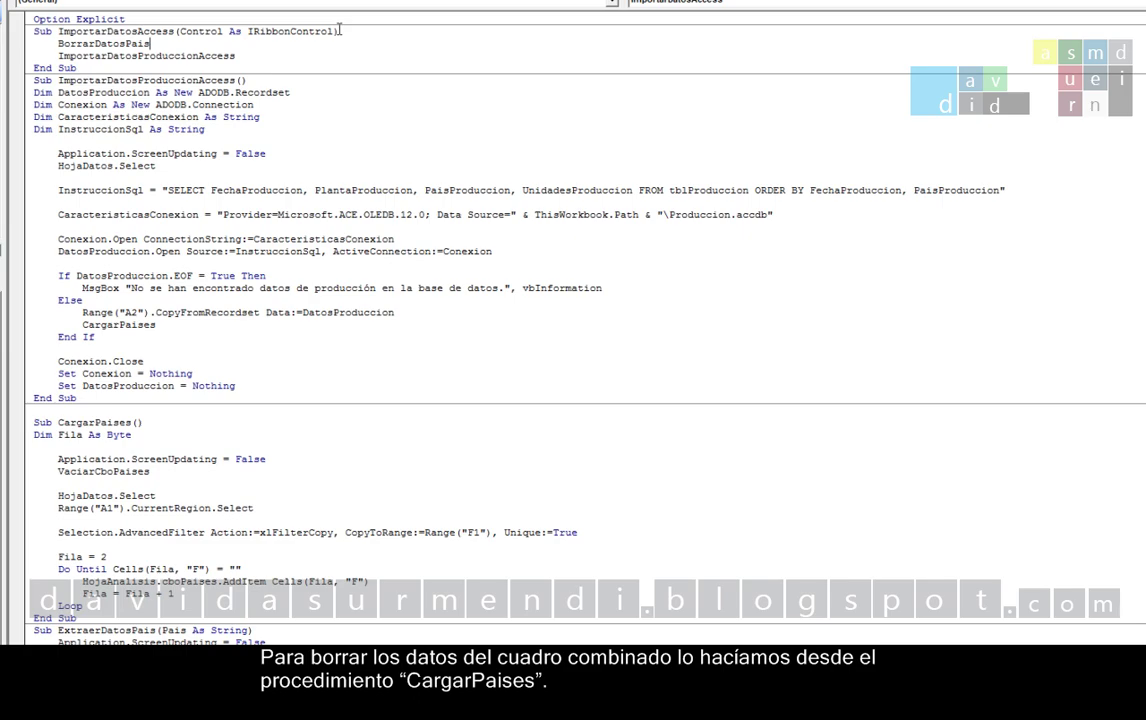
{"action": "left_click", "coordinate": [101, 425]}
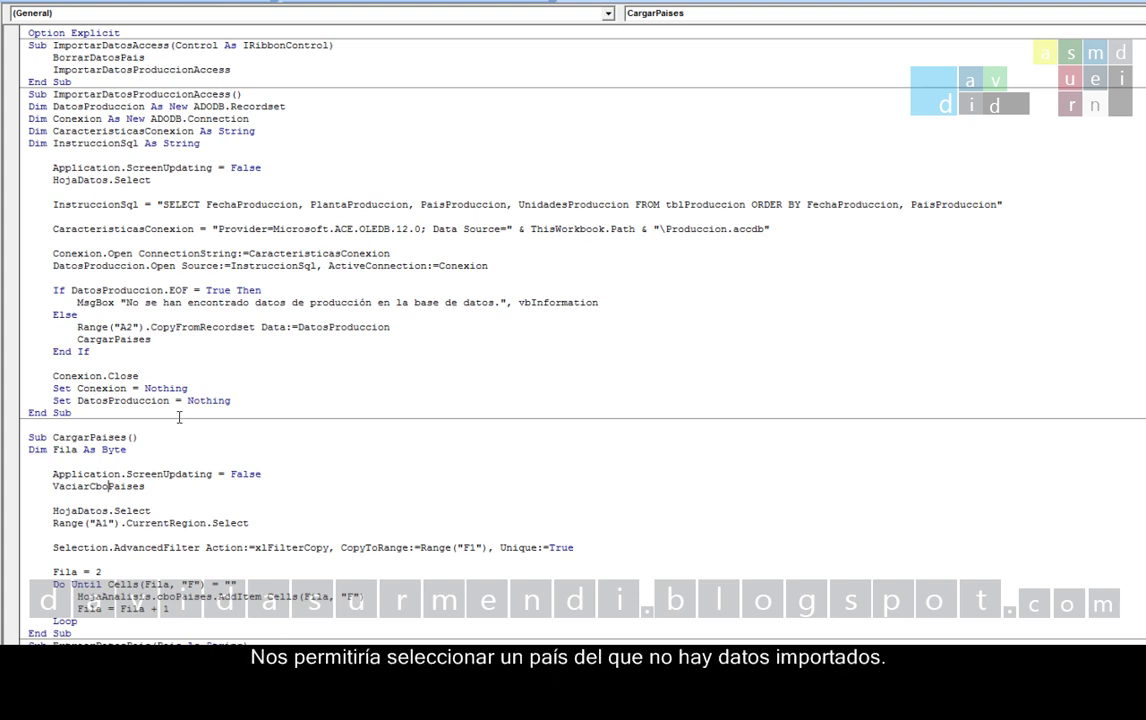
Step: Move the VaciarCboPaises call from CargarPaises to the line after BorrarDatosPais, aligned with the other calls
{"action": "key", "text": "Down"}
{"action": "key", "text": "Down"}
{"action": "key", "text": "Down"}
{"action": "key", "text": "Right"}
{"action": "key", "text": "Right"}
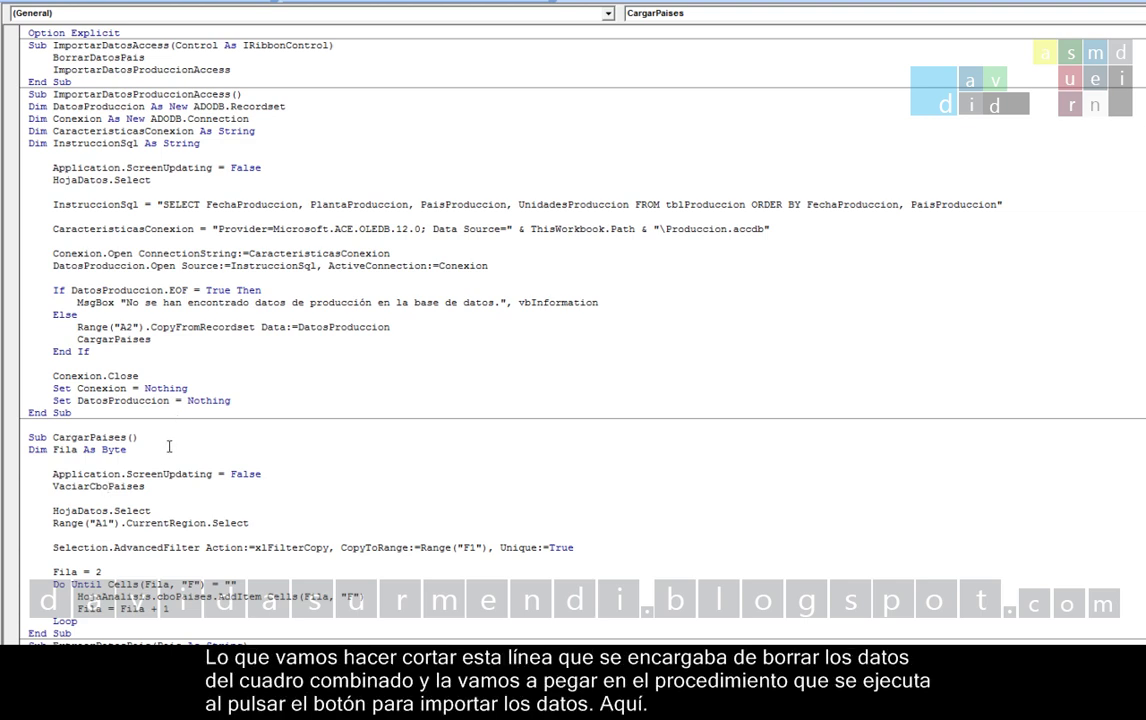
{"action": "left_click", "coordinate": [18, 492]}
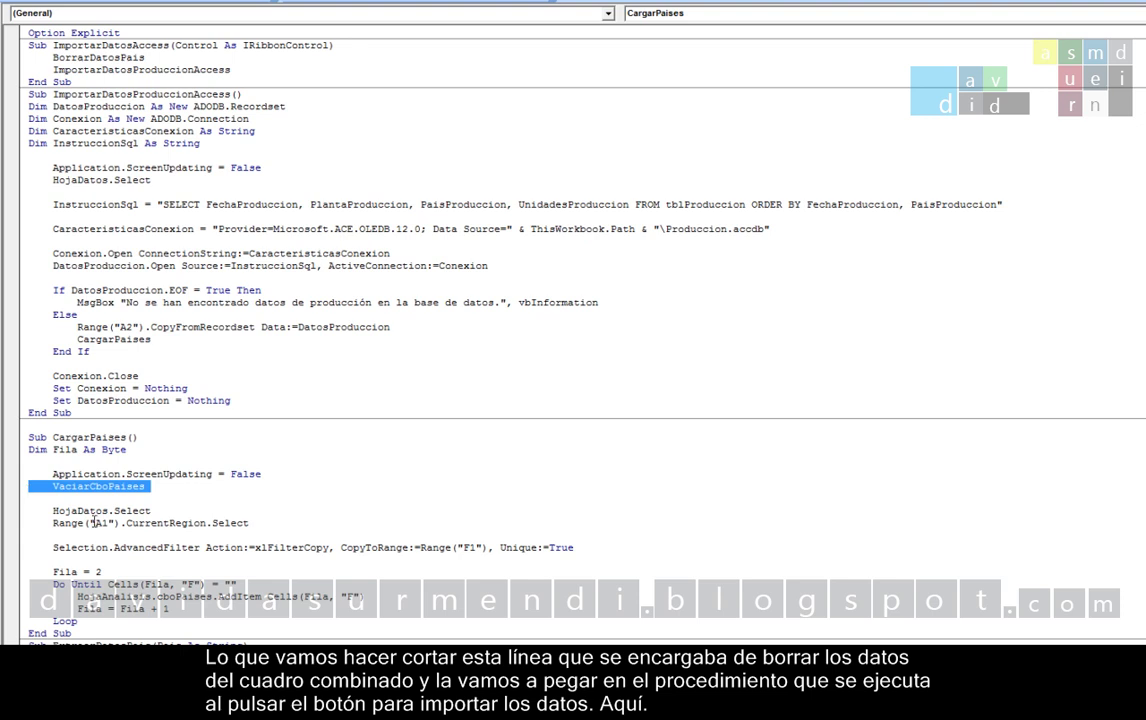
{"action": "key", "text": "ctrl+x"}
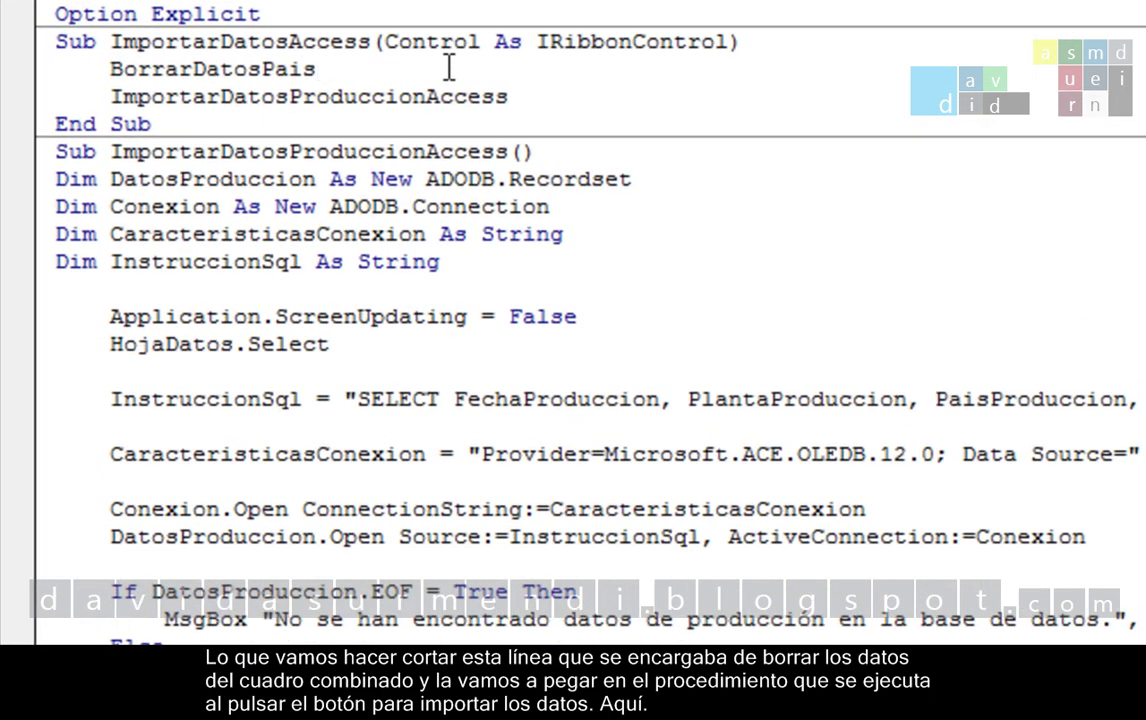
{"action": "key", "text": "Return"}
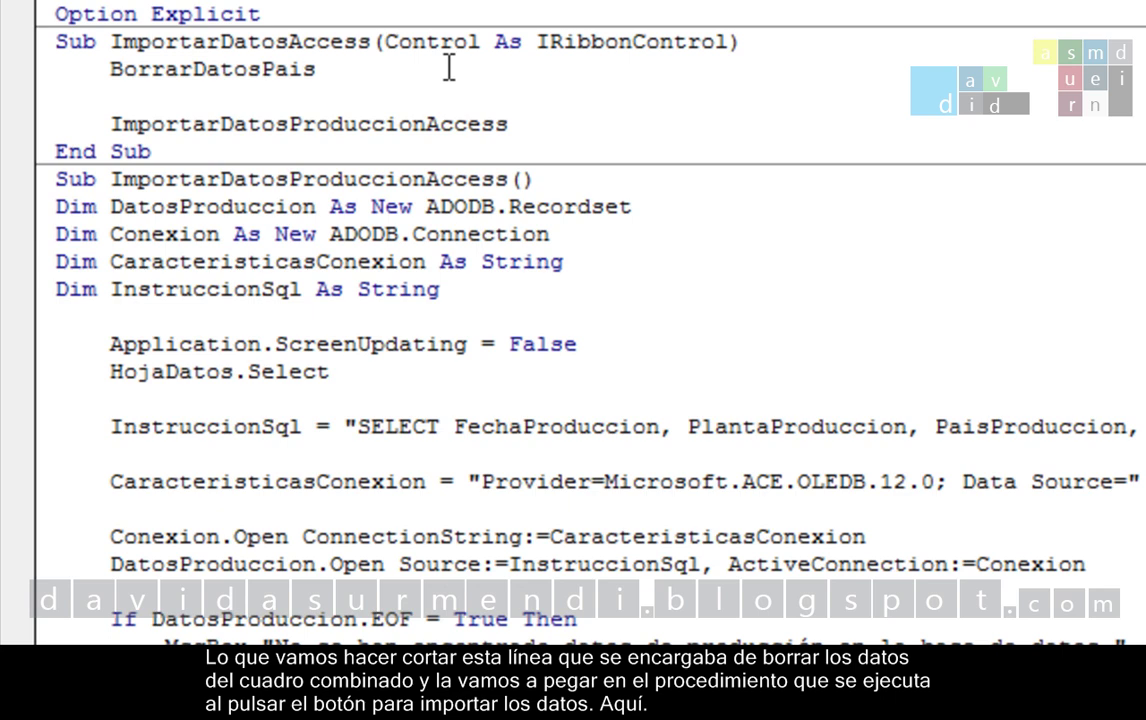
{"action": "key", "text": "ctrl+v"}
{"action": "key", "text": "BackSpace"}
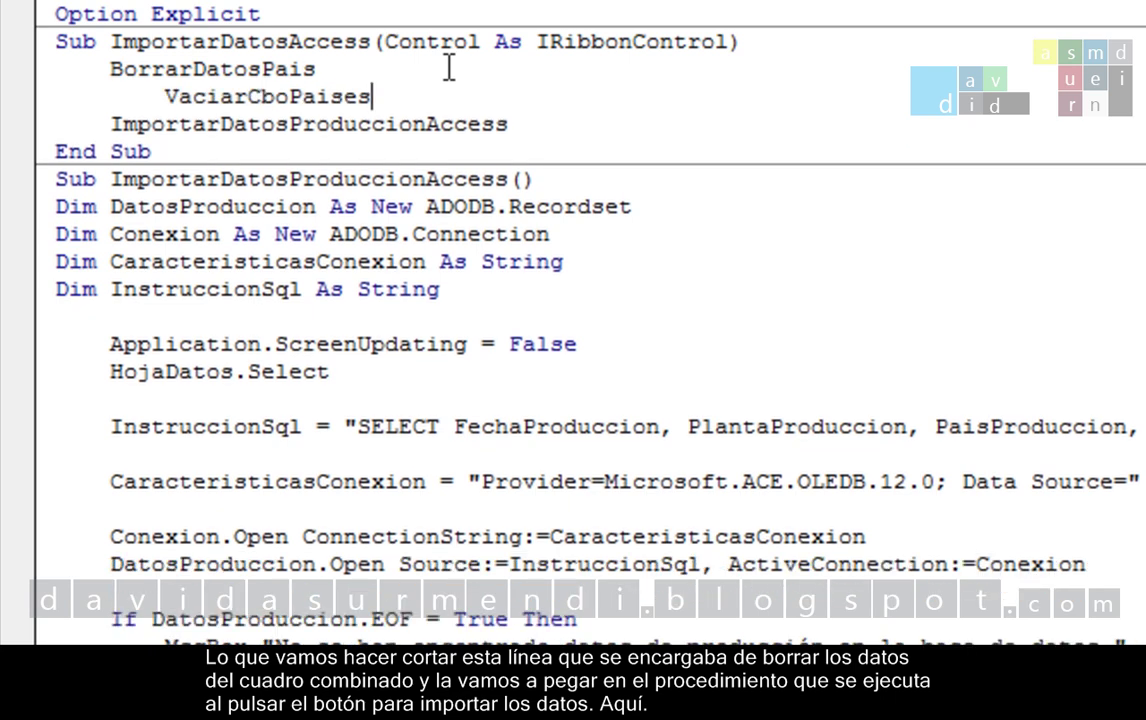
{"action": "key", "text": "Left"}
{"action": "key", "text": "Left"}
{"action": "key", "text": "Left"}
{"action": "key", "text": "Left"}
{"action": "key", "text": "Left"}
{"action": "key", "text": "Left"}
{"action": "key", "text": "Left"}
{"action": "key", "text": "Left"}
{"action": "key", "text": "Left"}
{"action": "key", "text": "Left"}
{"action": "key", "text": "Left"}
{"action": "key", "text": "Left"}
{"action": "key", "text": "BackSpace"}
{"action": "key", "text": "BackSpace"}
{"action": "key", "text": "BackSpace"}
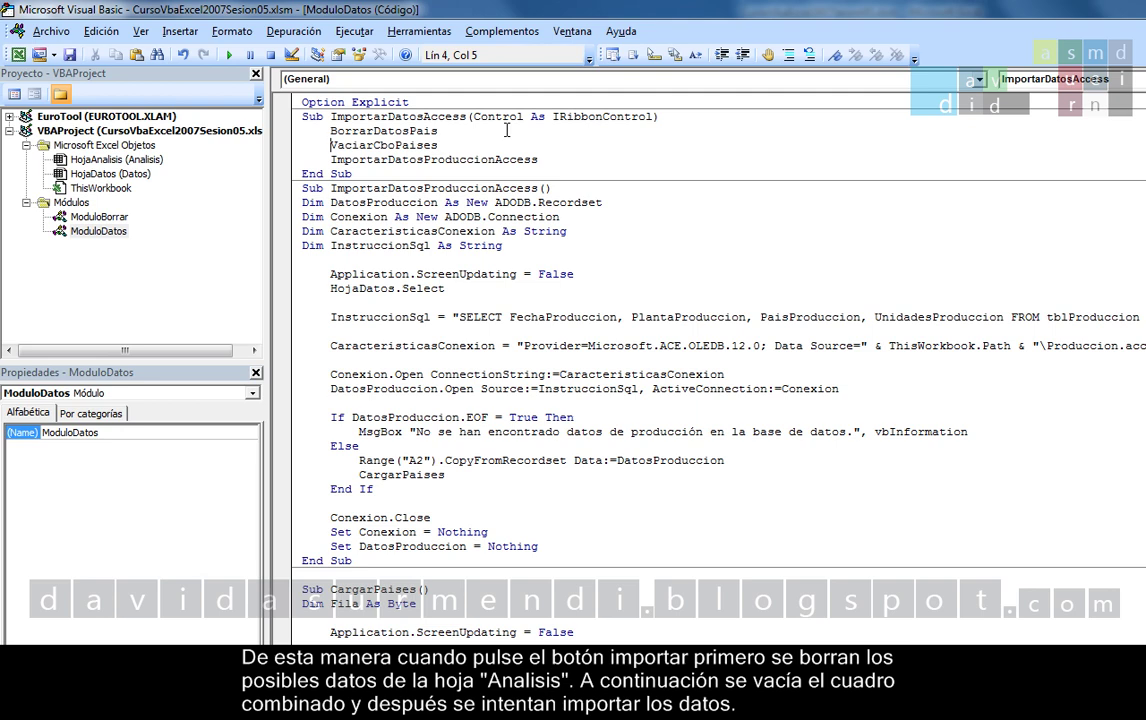
{"action": "key", "text": "alt+F11"}
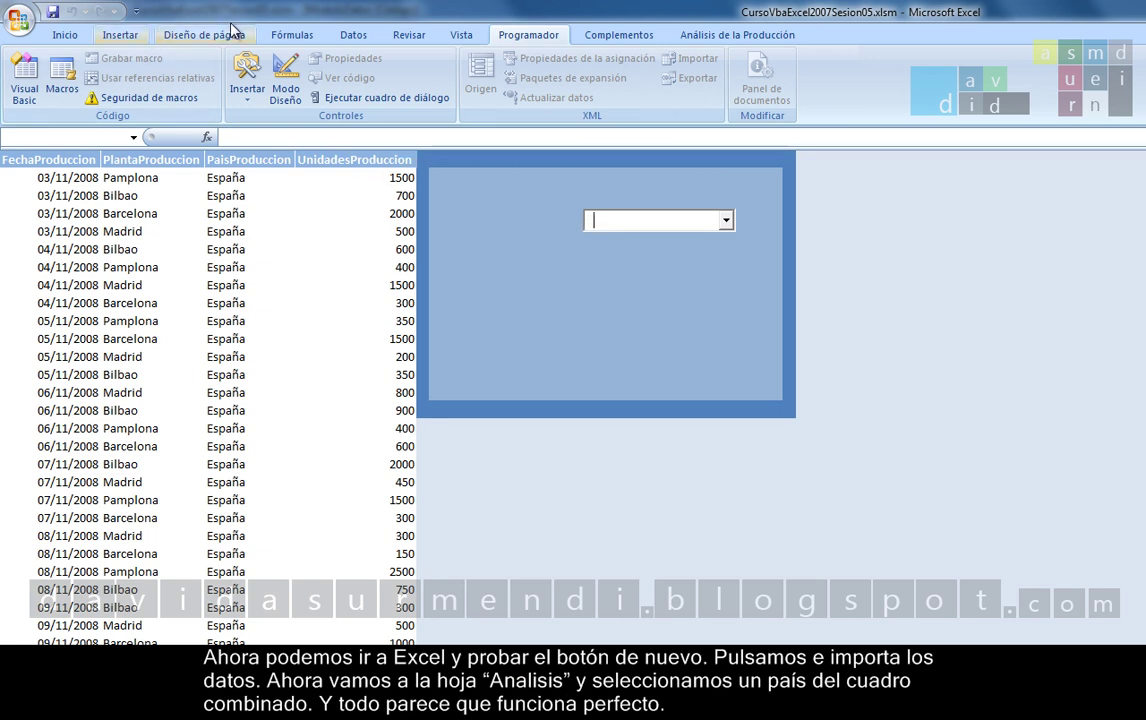
Step: Re-import the production data and choose Alemania in the Analisis sheet's country list
{"action": "left_click", "coordinate": [680, 35]}
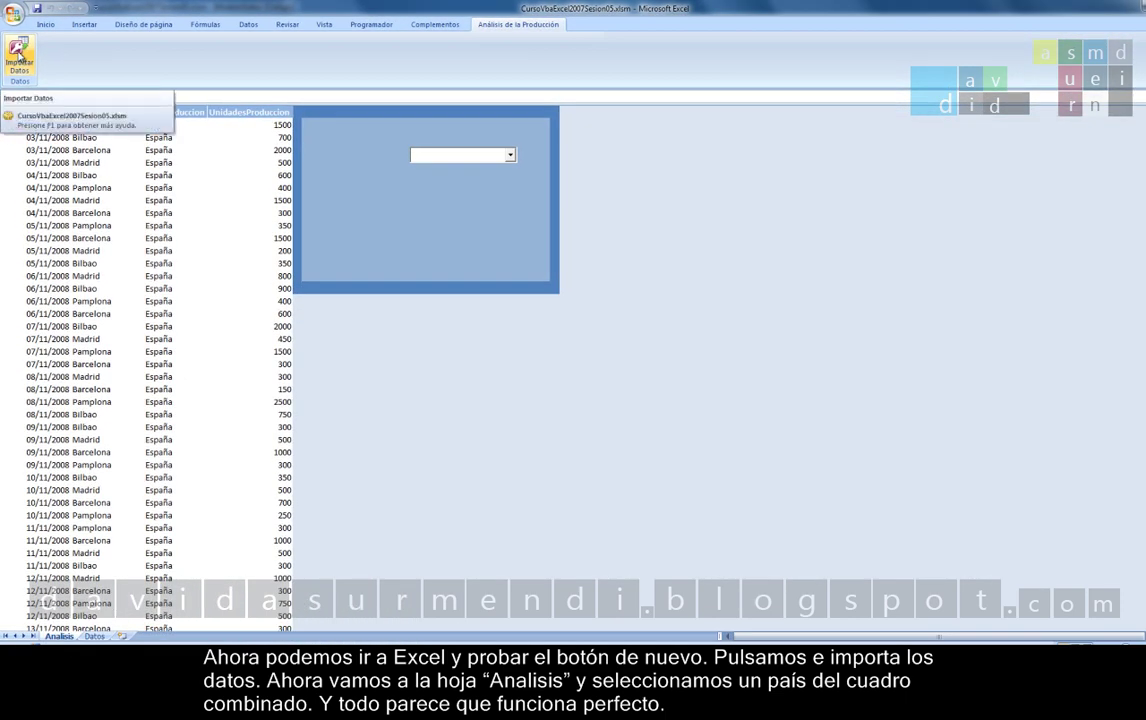
{"action": "left_click", "coordinate": [18, 55]}
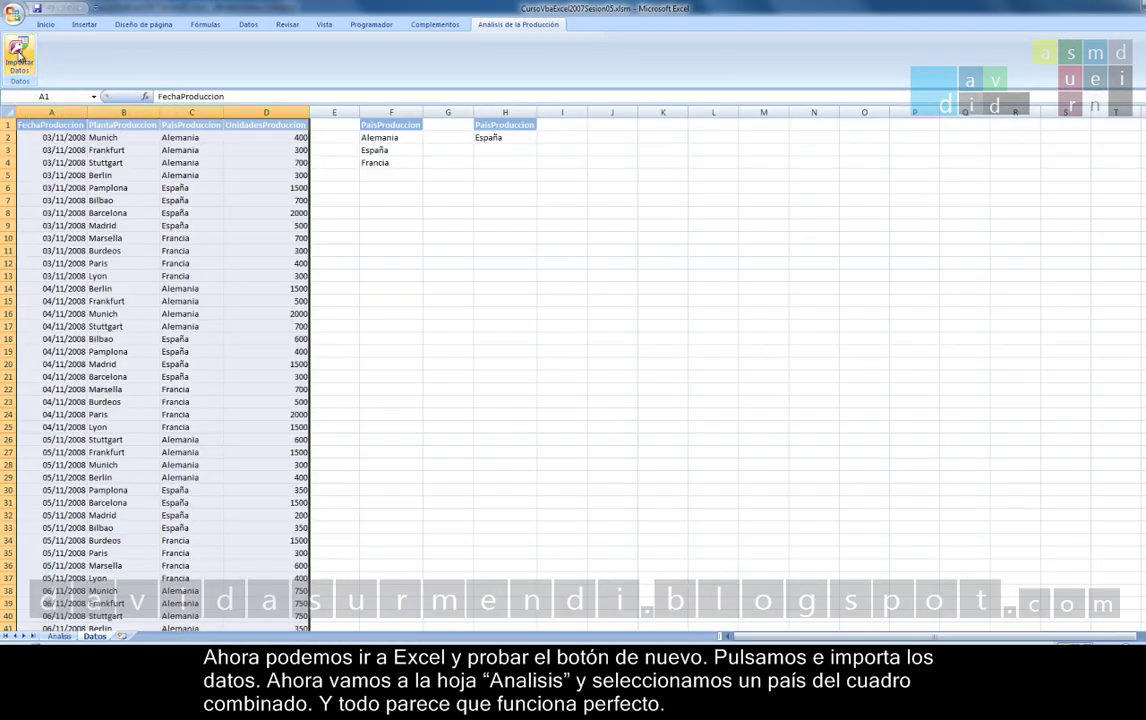
{"action": "left_click", "coordinate": [60, 636]}
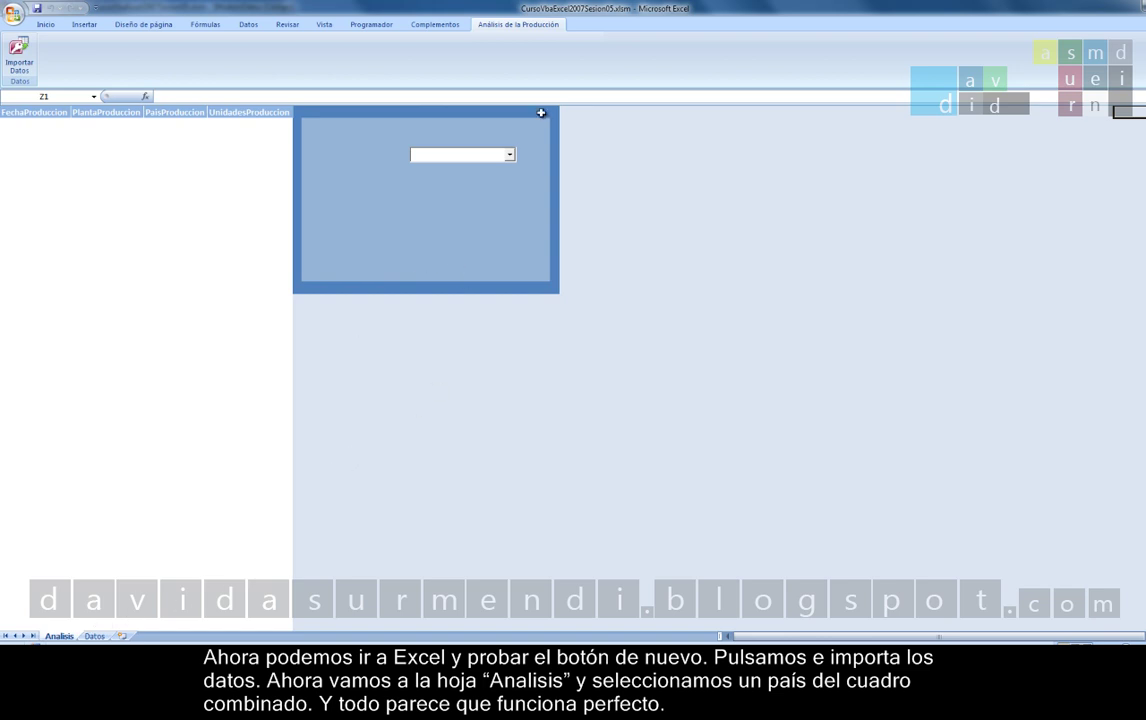
{"action": "left_click", "coordinate": [510, 155]}
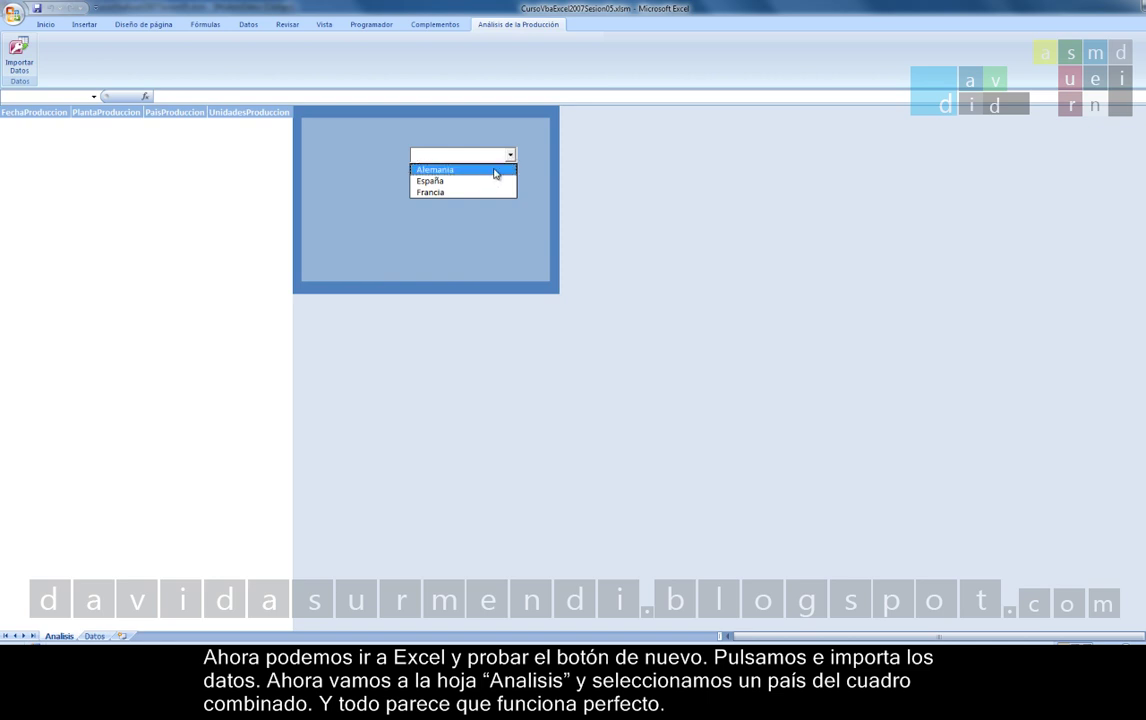
{"action": "left_click", "coordinate": [494, 174]}
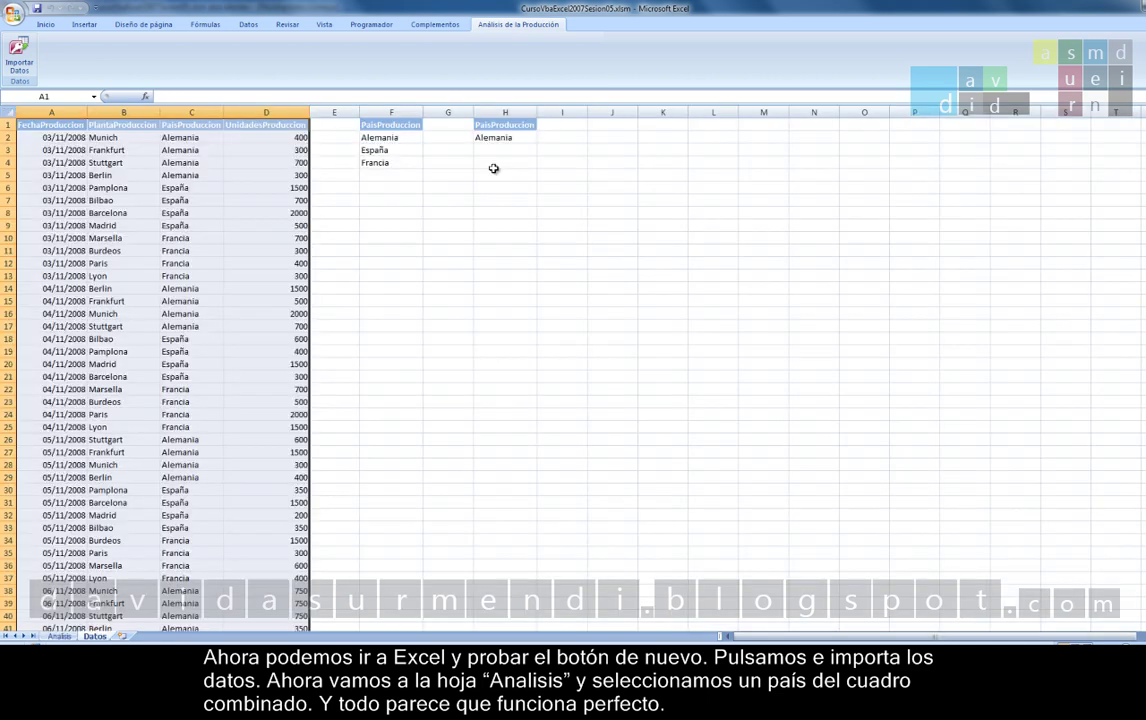
{"action": "left_click", "coordinate": [72, 637]}
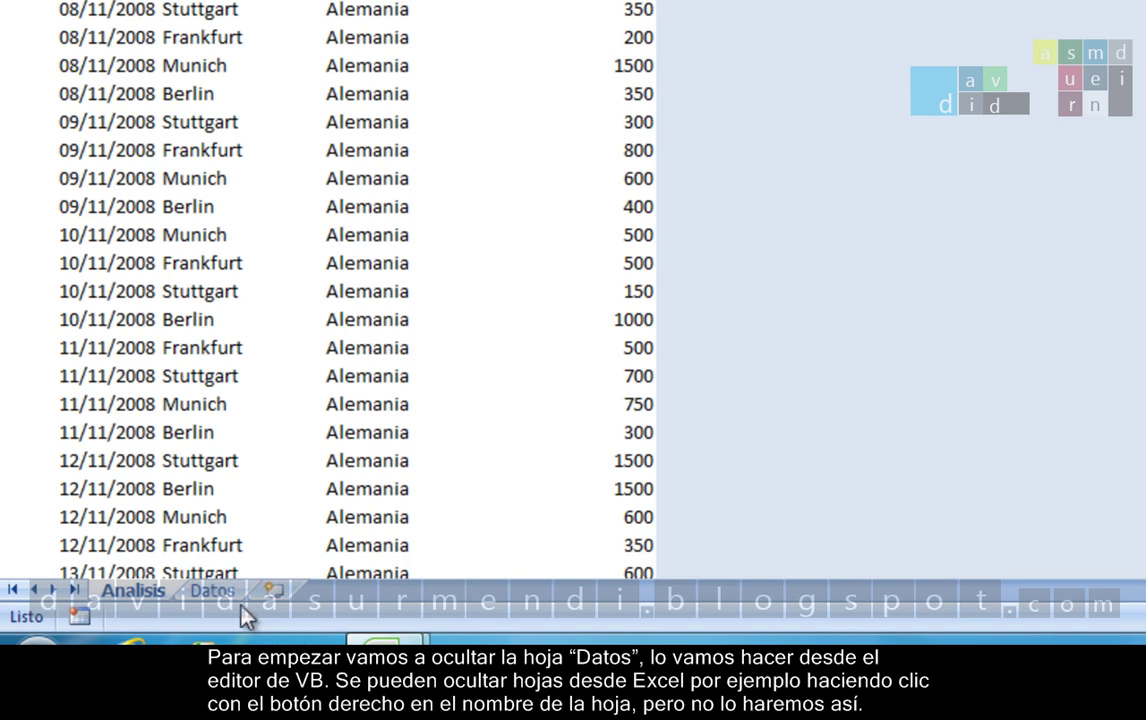
Step: Look at the Datos tab's sheet options, then return to the Visual Basic editor from Programador
{"action": "right_click", "coordinate": [208, 592]}
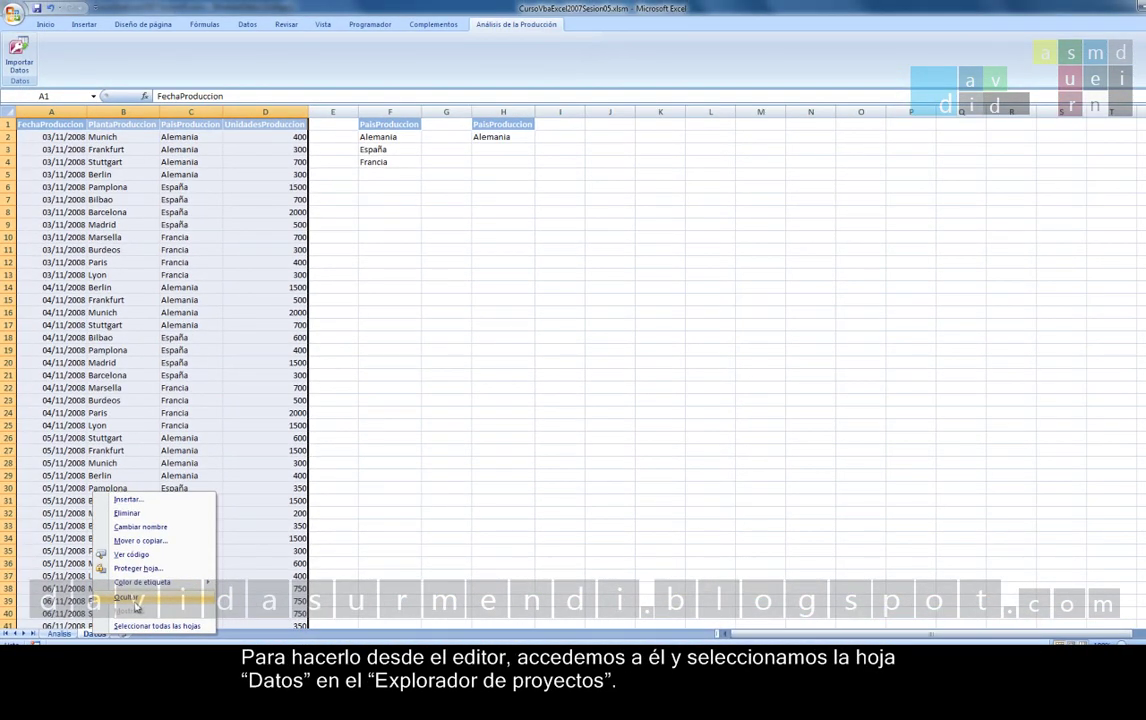
{"action": "left_click", "coordinate": [368, 24]}
{"action": "left_click", "coordinate": [18, 73]}
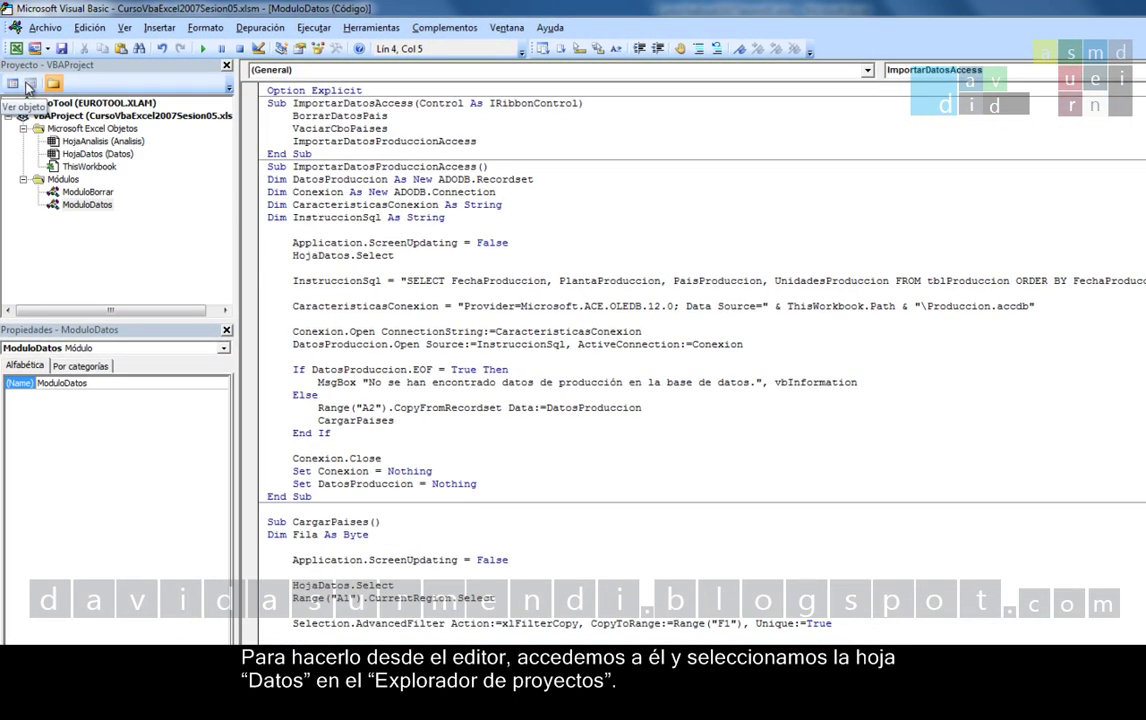
Step: Set HojaDatos's Visible property to 0 - xlSheetHidden in the Properties window
{"action": "left_click", "coordinate": [121, 156]}
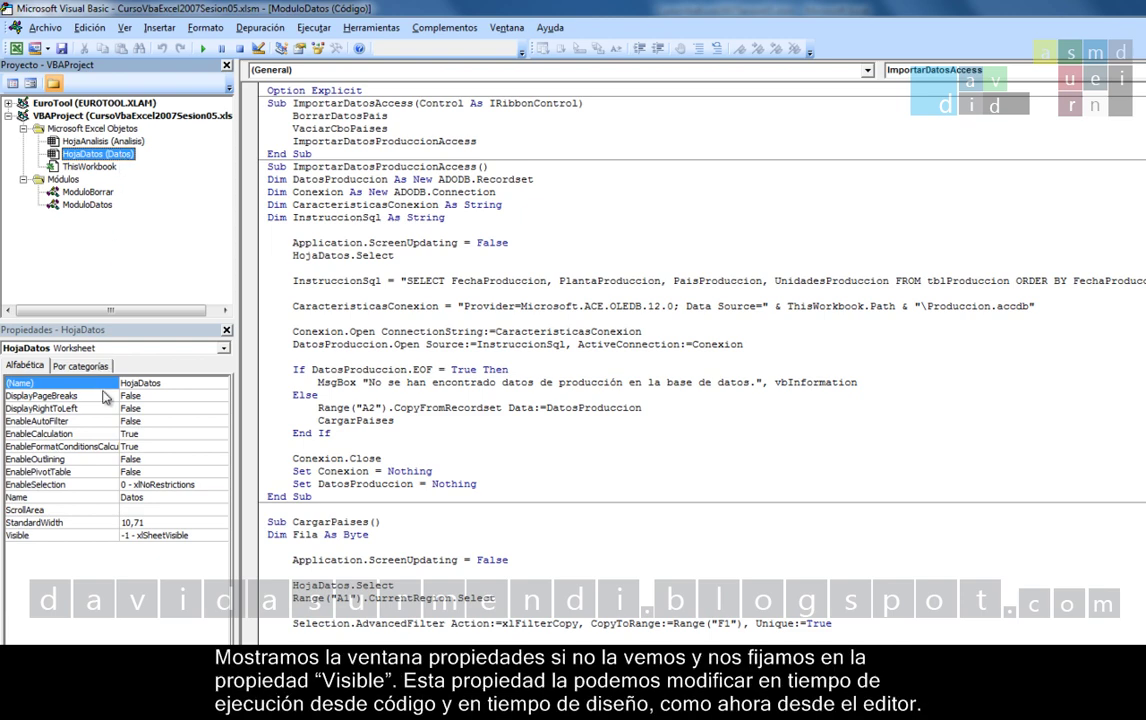
{"action": "left_click", "coordinate": [121, 29]}
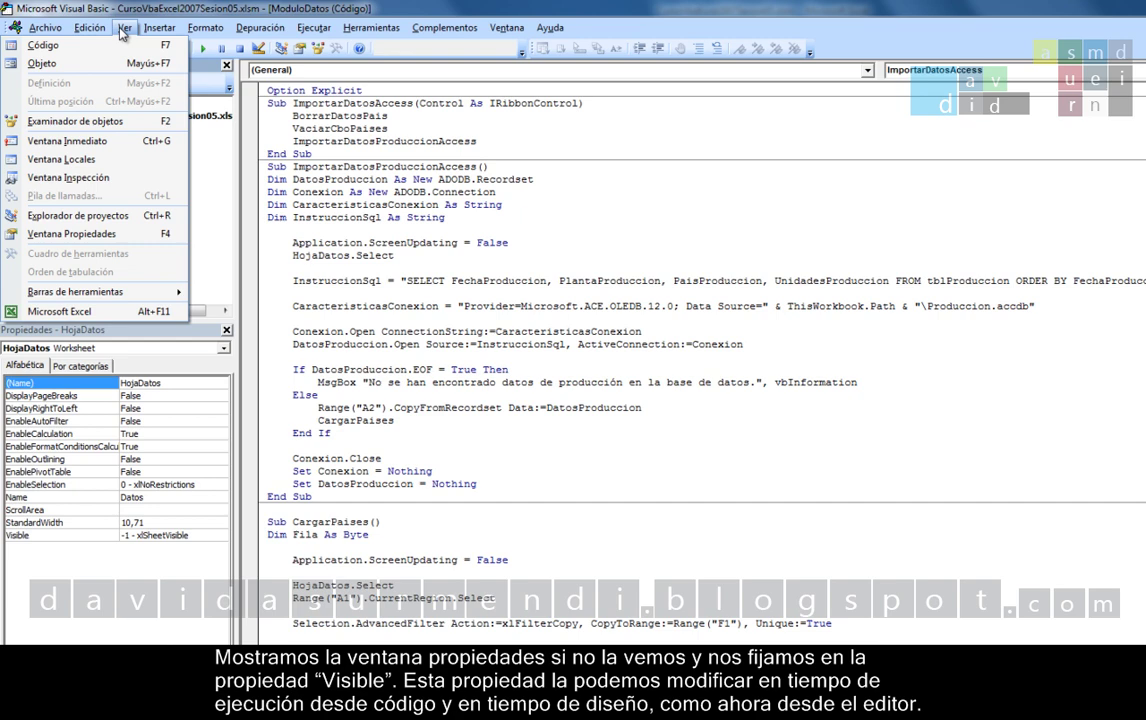
{"action": "left_click", "coordinate": [122, 31]}
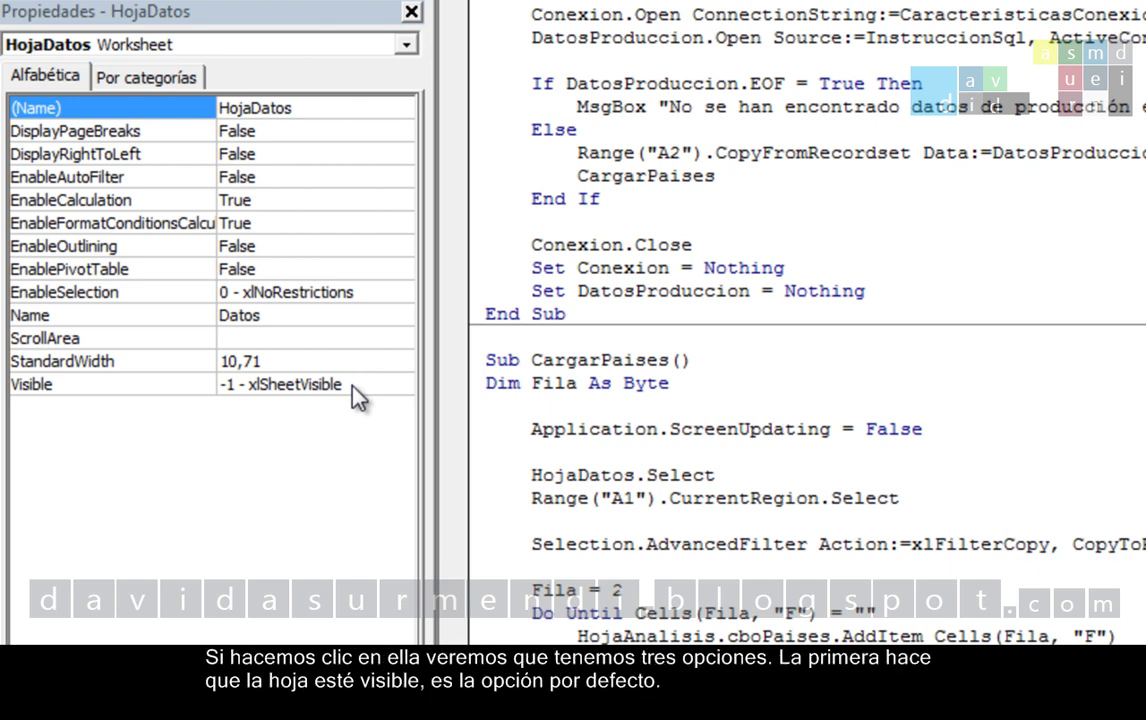
{"action": "left_click", "coordinate": [362, 388]}
{"action": "left_click", "coordinate": [402, 387]}
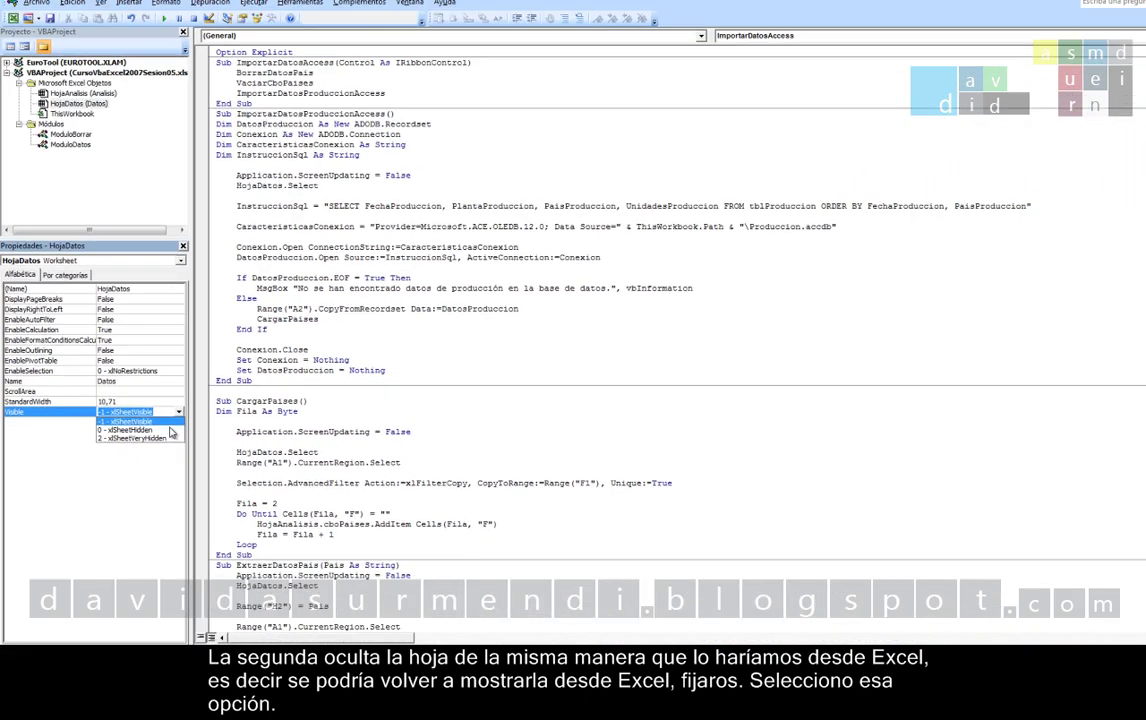
{"action": "left_click", "coordinate": [150, 430]}
{"action": "key", "text": "alt+F11"}
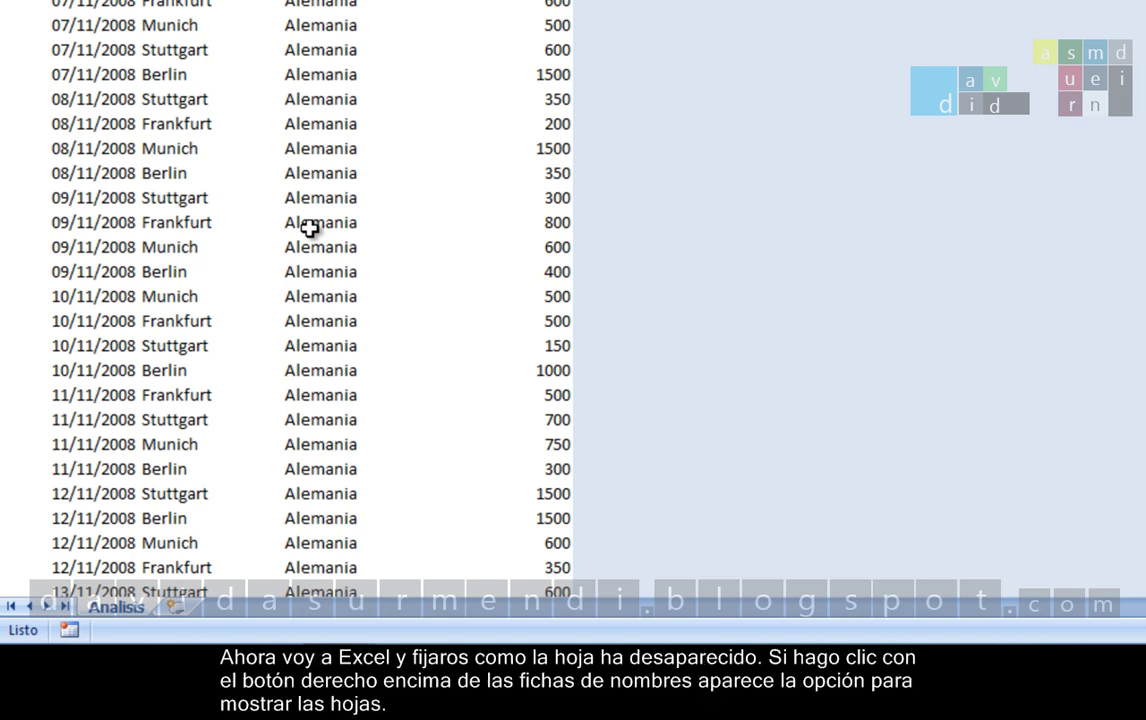
Step: Unhide the Datos sheet from the Analisis tab's Mostrar dialog
{"action": "right_click", "coordinate": [157, 611]}
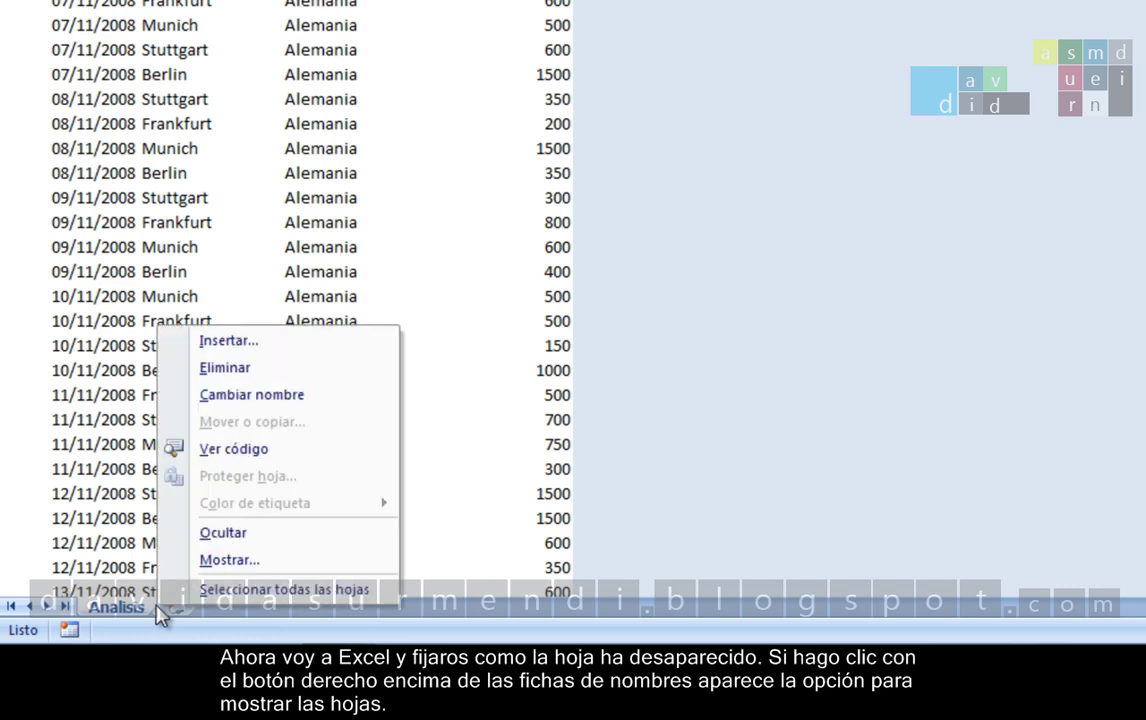
{"action": "left_click", "coordinate": [236, 578]}
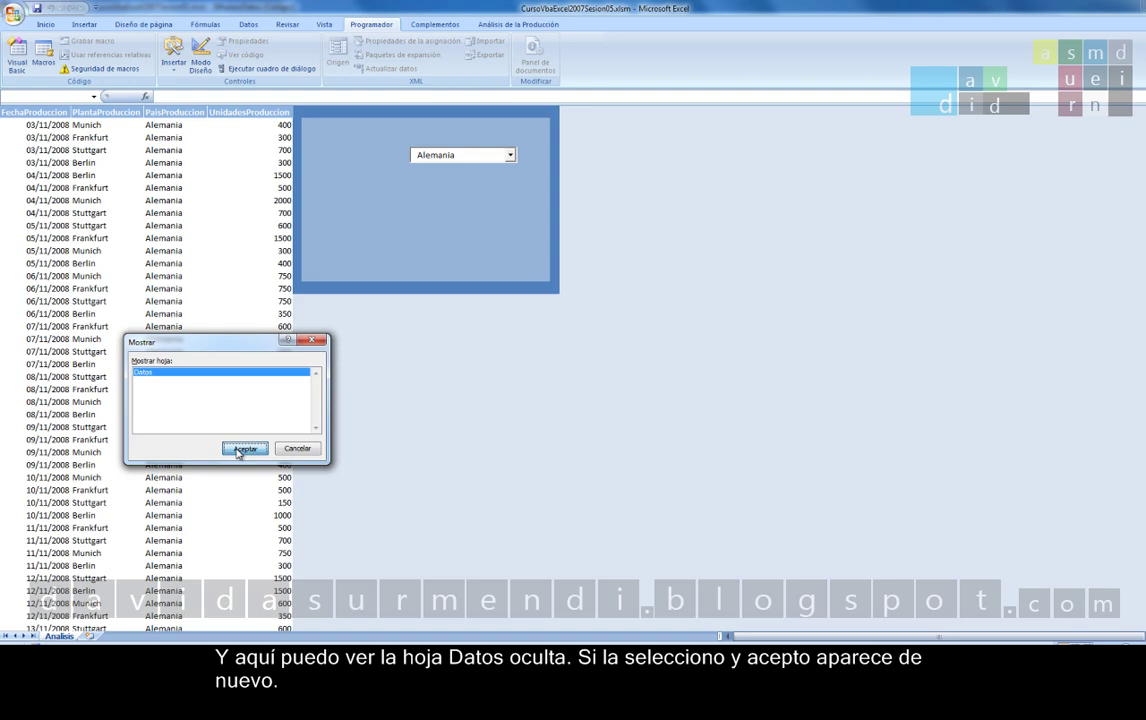
{"action": "left_click", "coordinate": [466, 246]}
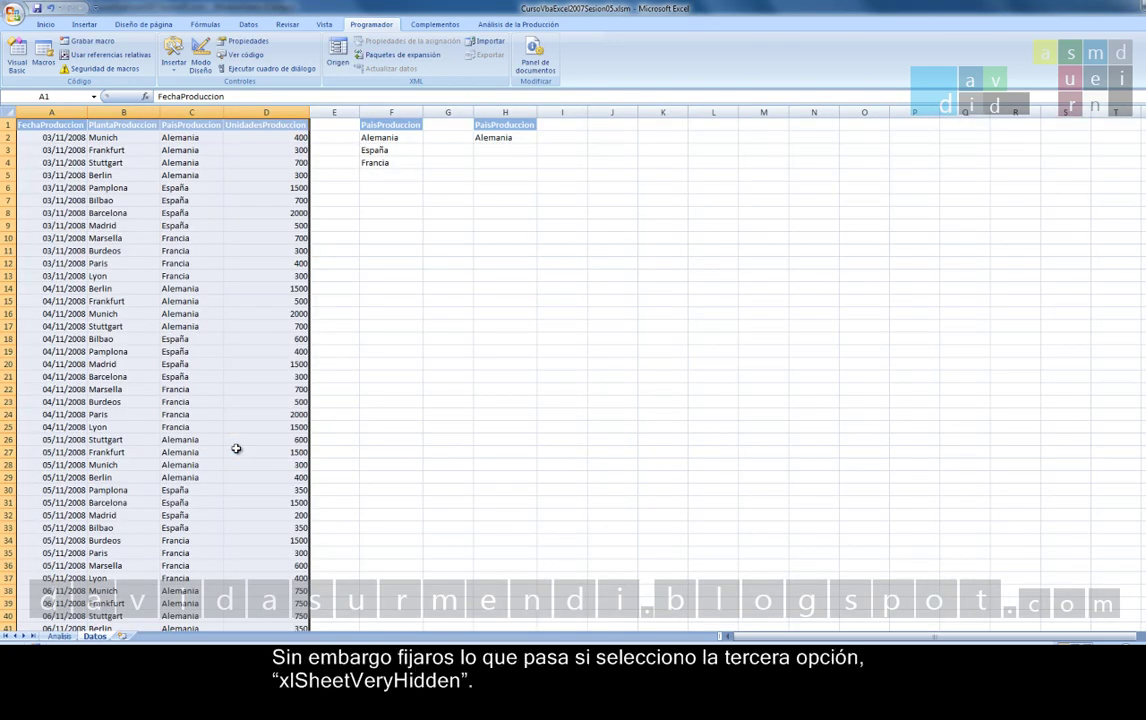
Step: Set HojaDatos Visible to 2 - xlSheetVeryHidden in the VBE and confirm Mostrar is unavailable
{"action": "left_click", "coordinate": [17, 55]}
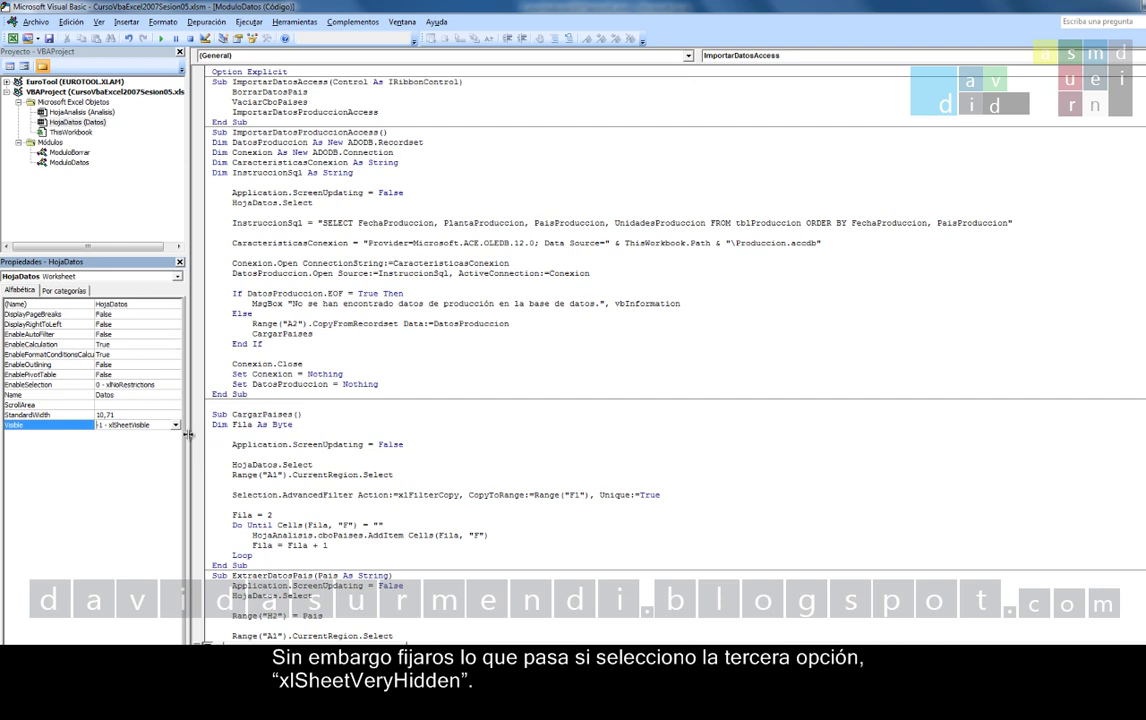
{"action": "left_click", "coordinate": [178, 428]}
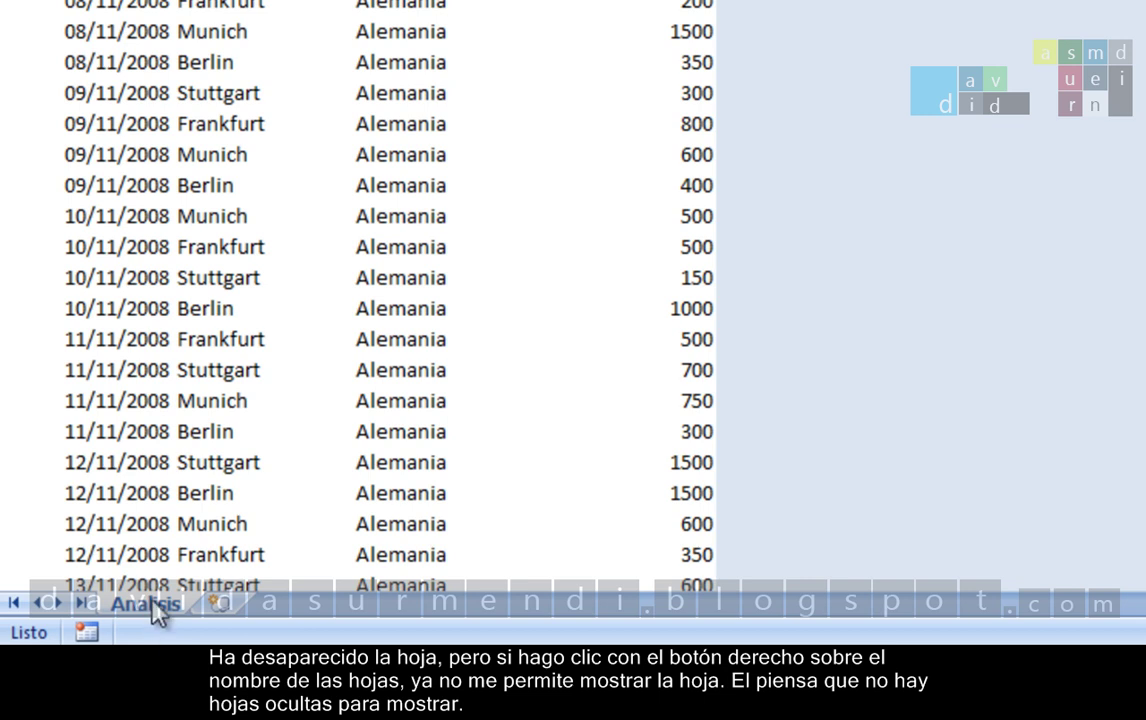
{"action": "right_click", "coordinate": [150, 612]}
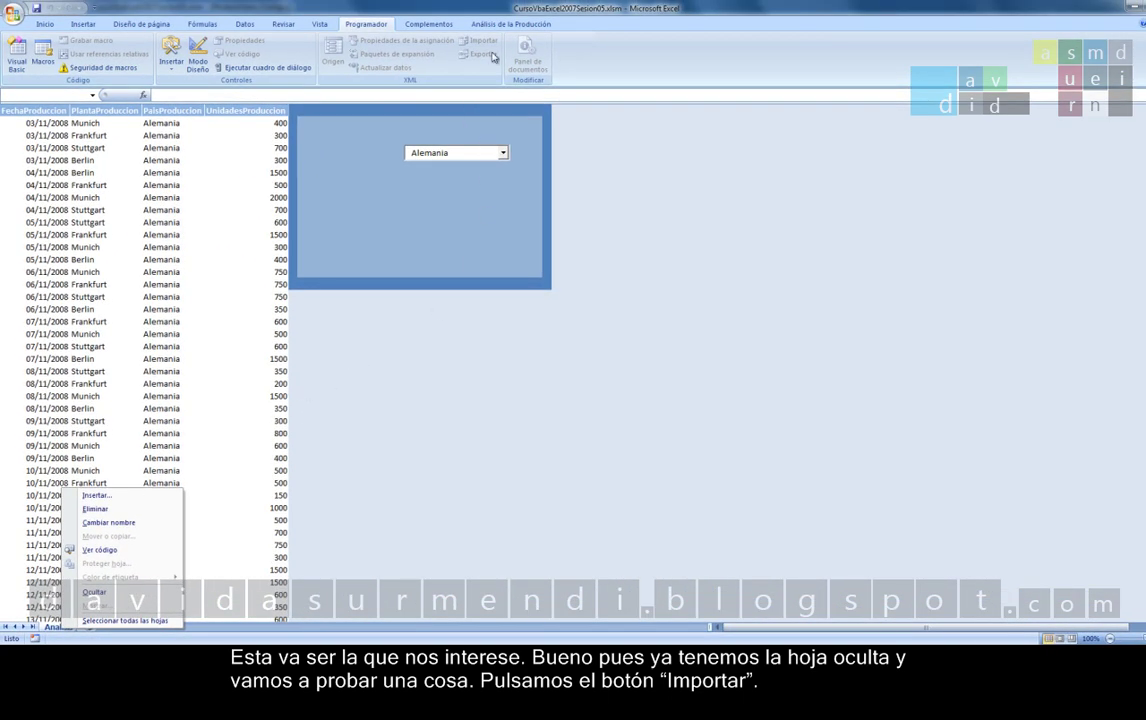
Step: Run Importar Datos with Datos very hidden and end the macro at runtime error 1004
{"action": "left_click", "coordinate": [500, 23]}
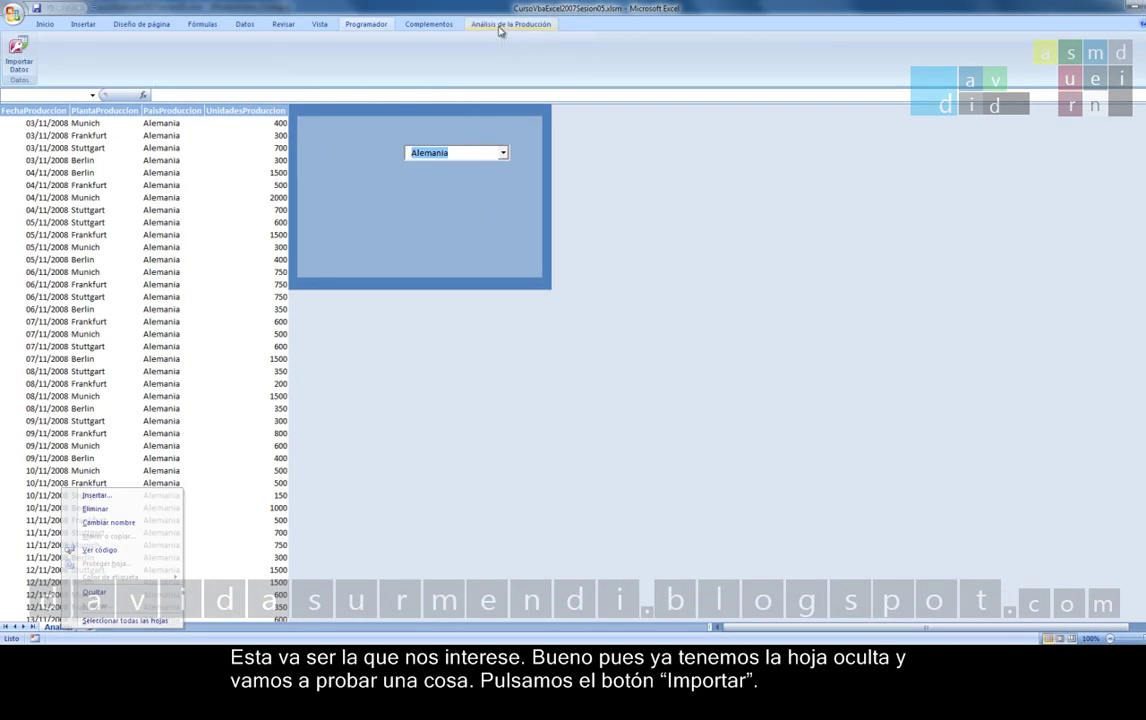
{"action": "left_click", "coordinate": [19, 55]}
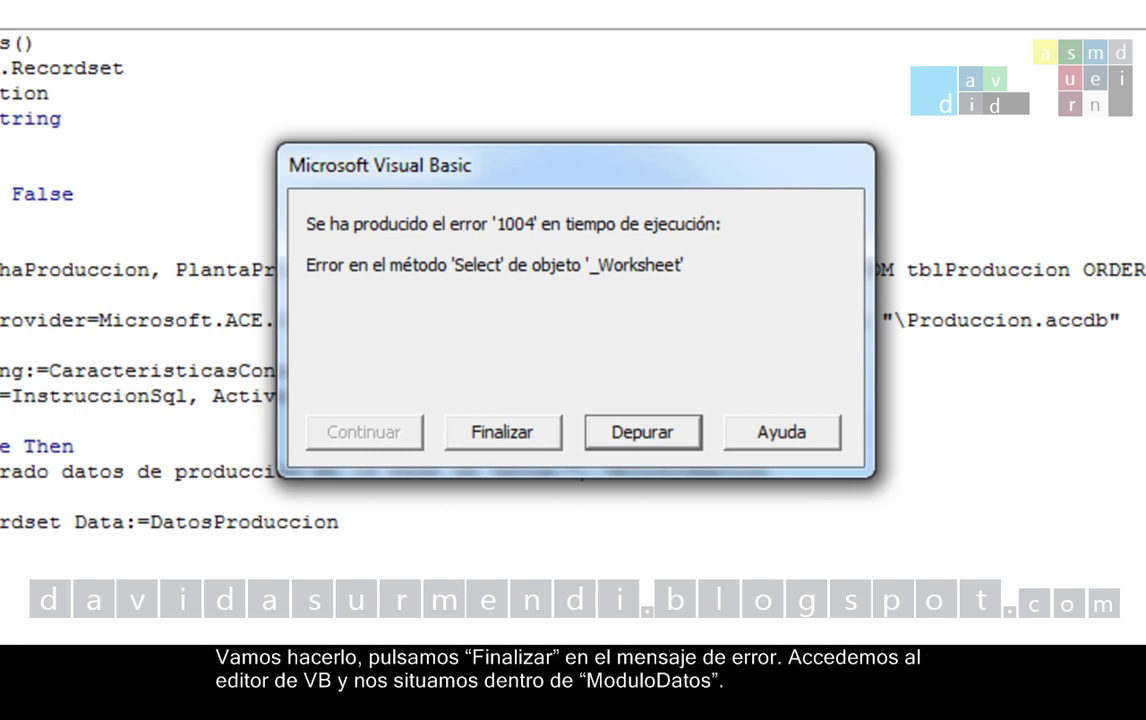
{"action": "left_click", "coordinate": [476, 447]}
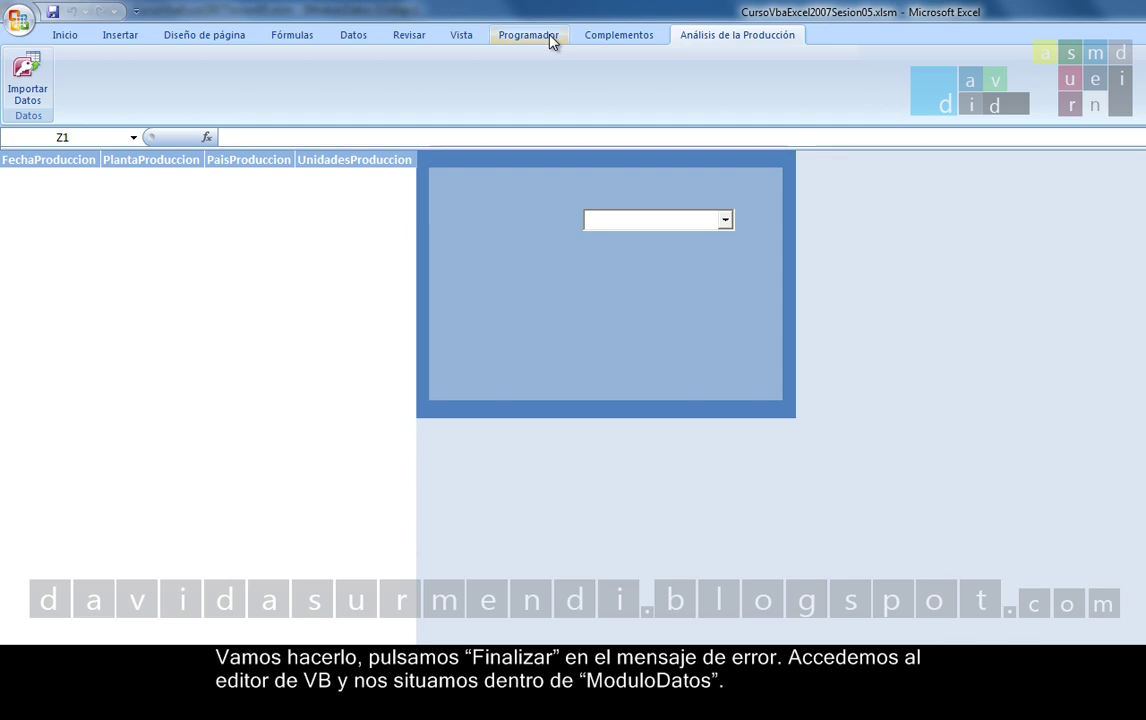
Step: Open the Visual Basic editor in the ImportarDatosProduccionAccess procedure
{"action": "left_click", "coordinate": [550, 38]}
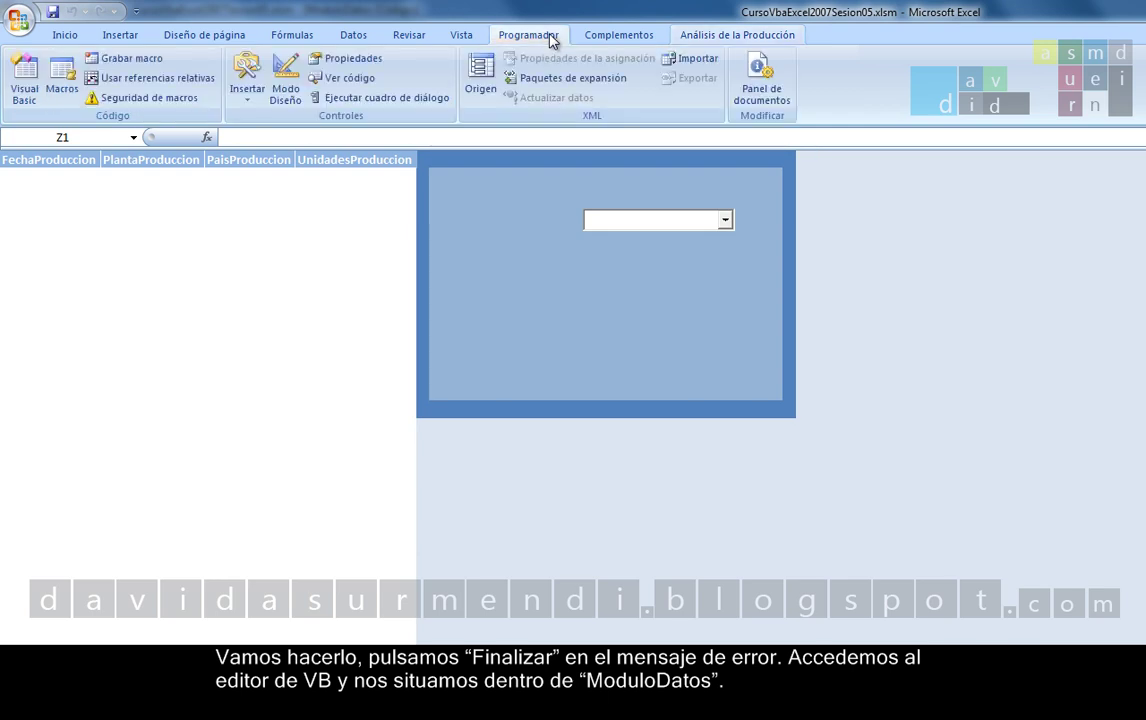
{"action": "left_click", "coordinate": [44, 94]}
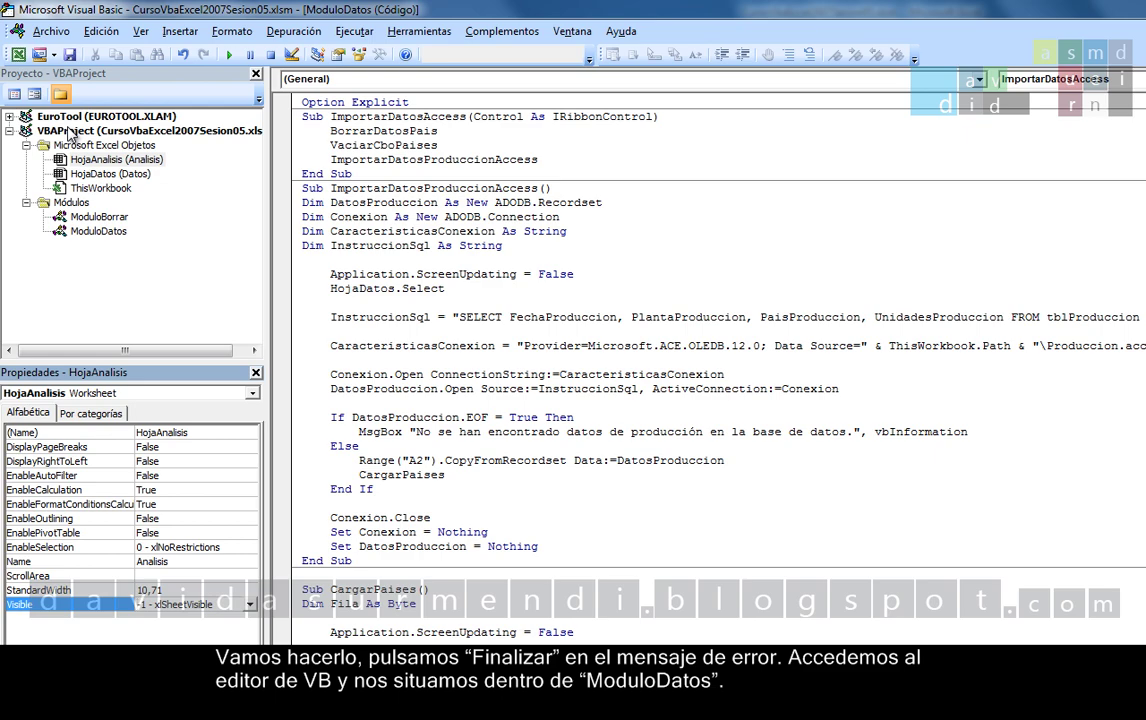
{"action": "left_click", "coordinate": [438, 334]}
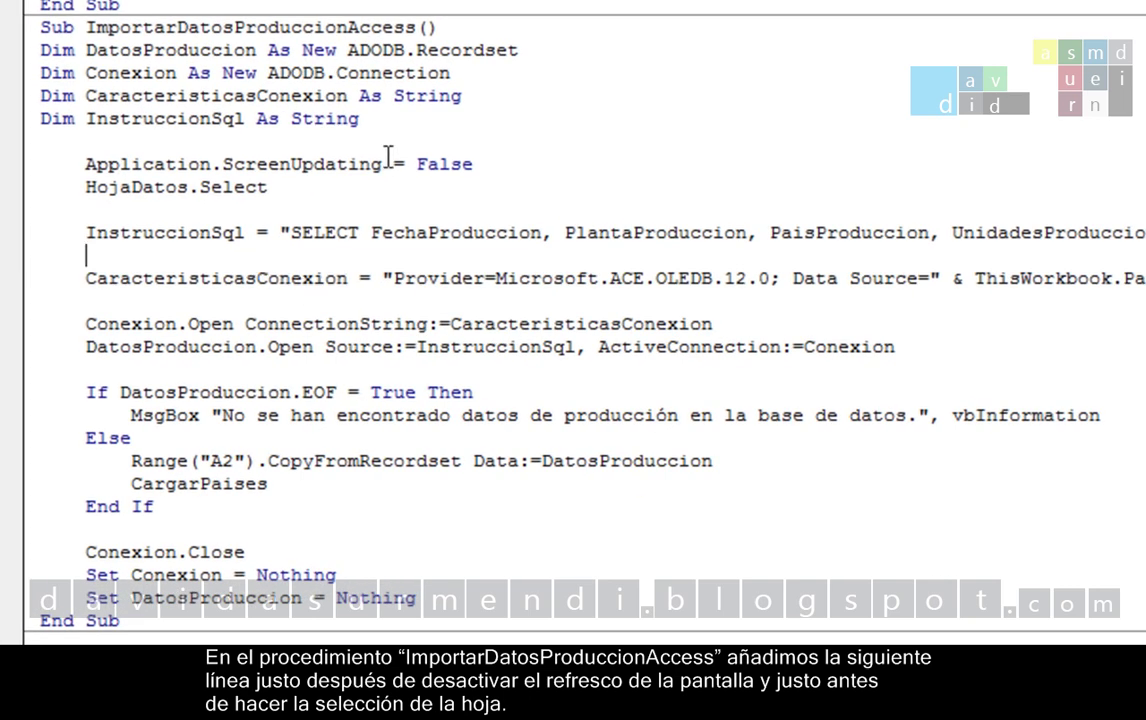
Step: Add hojadatos.Visible = xlSheetVisible right after Application.ScreenUpdating = False
{"action": "left_click", "coordinate": [568, 162]}
{"action": "key", "text": "Return"}
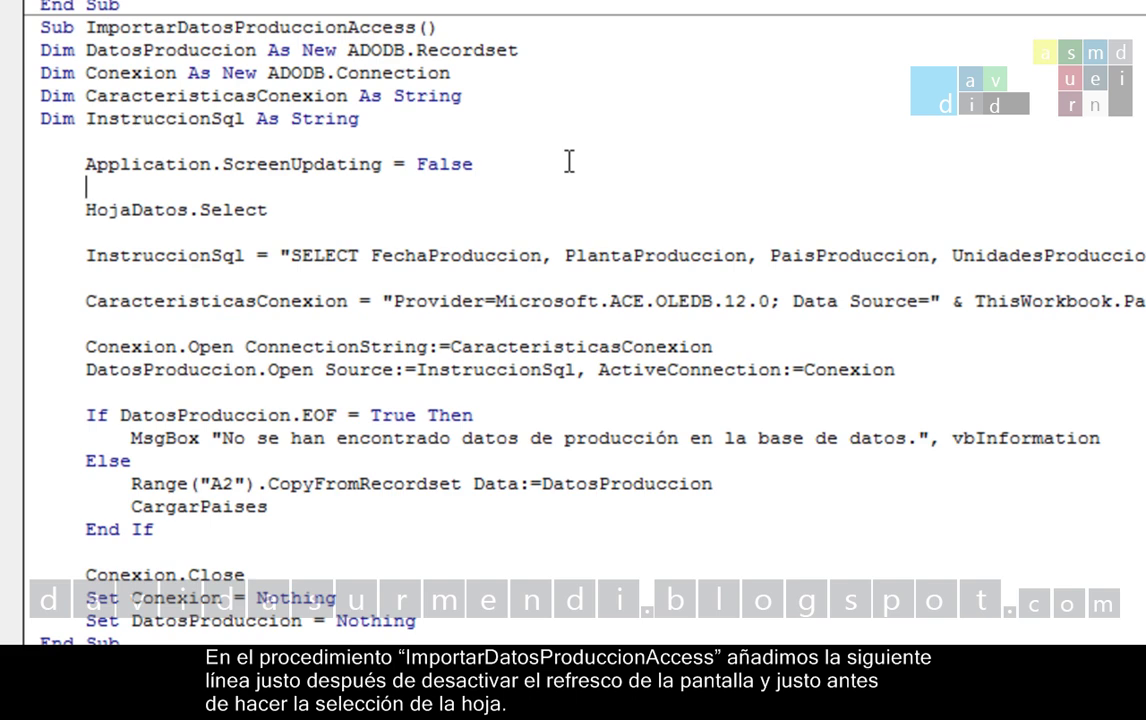
{"action": "type", "text": "ho"}
{"action": "type", "text": "jadatos.v"}
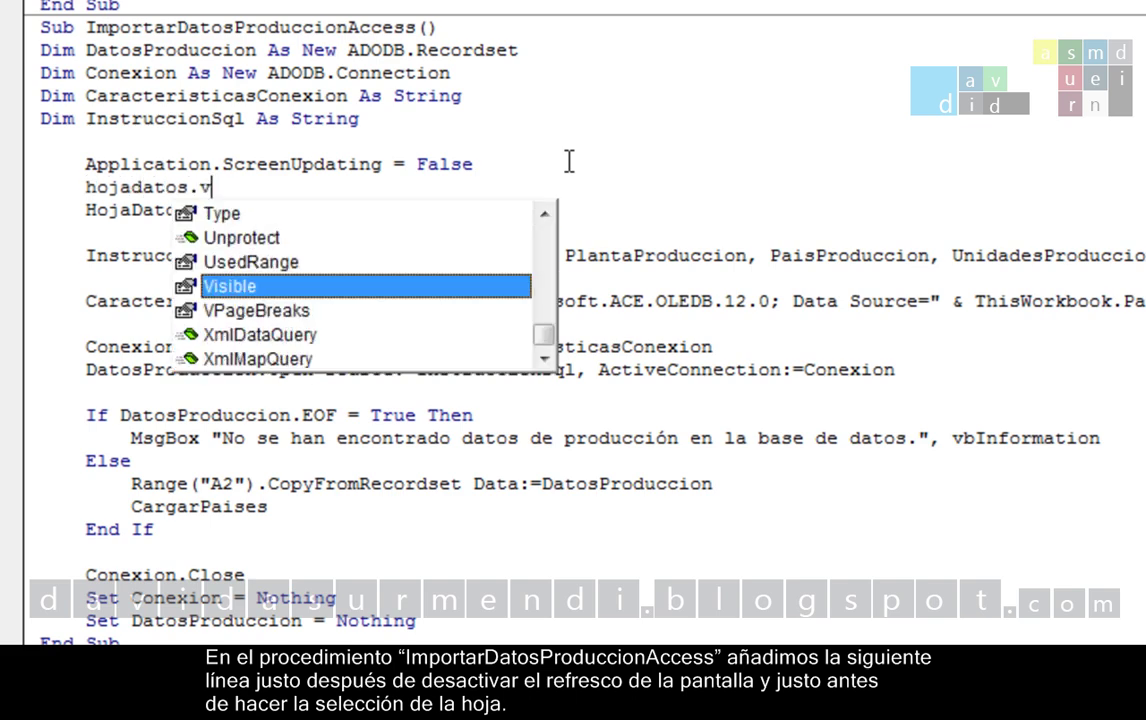
{"action": "type", "text": "is"}
{"action": "key", "text": "Tab"}
{"action": "type", "text": "= "}
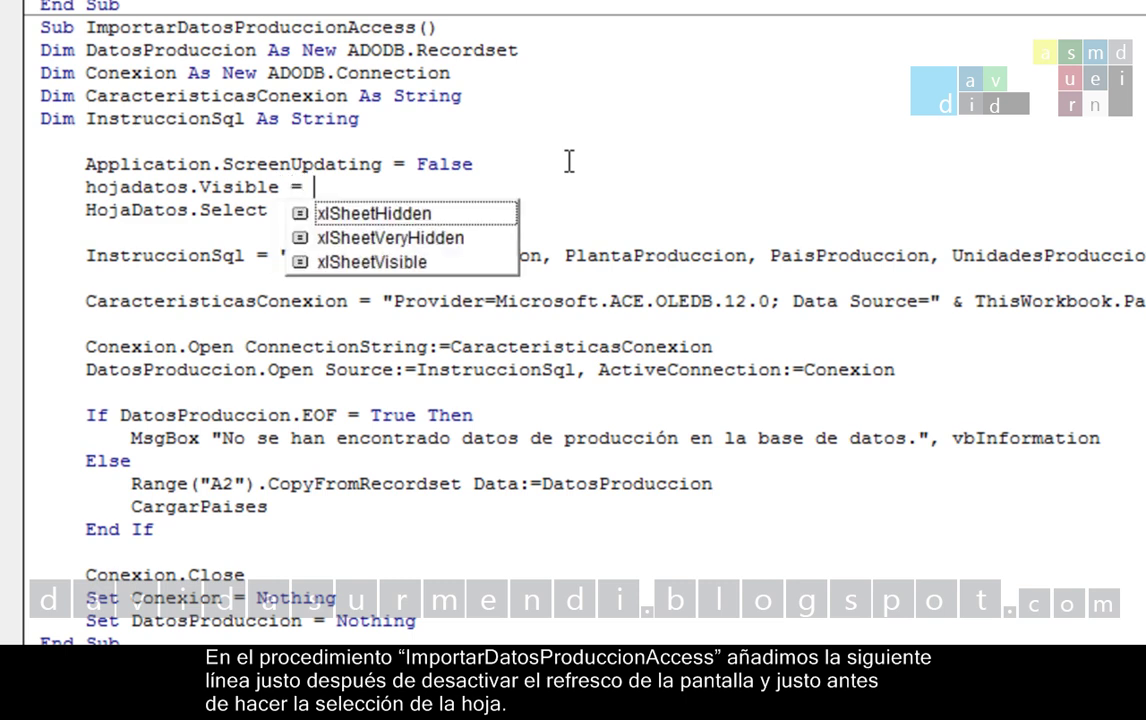
{"action": "type", "text": "xl"}
{"action": "key", "text": "Down"}
{"action": "key", "text": "Down"}
{"action": "key", "text": "Tab"}
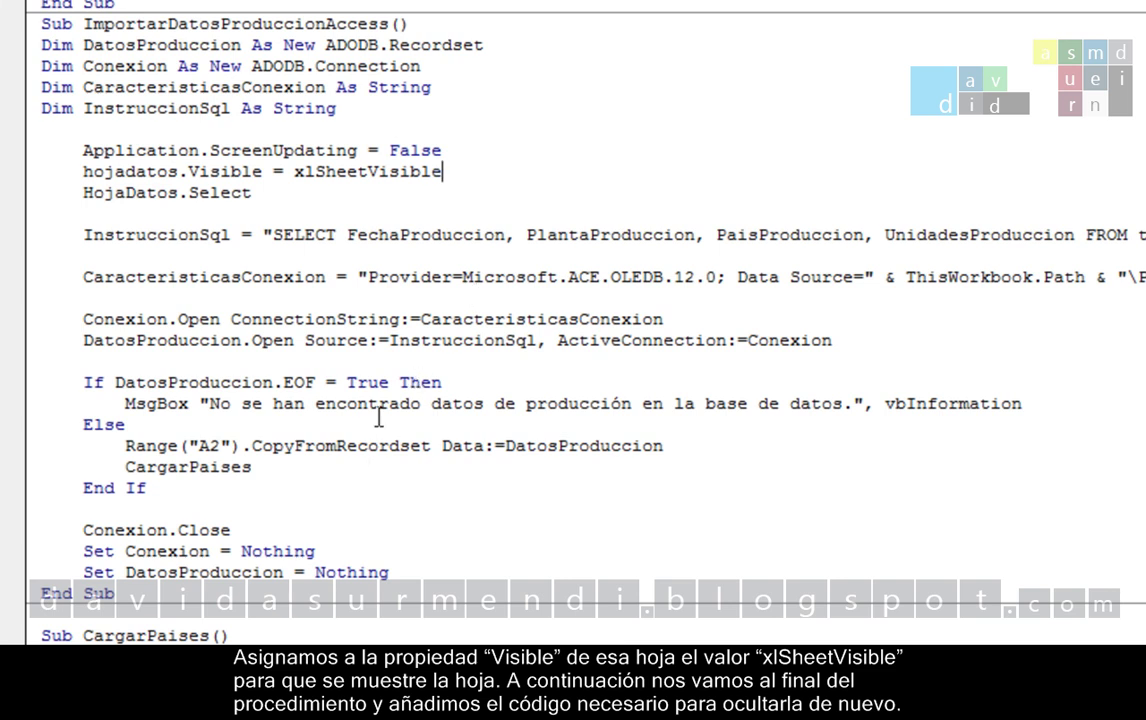
Step: After Set DatosProduccion = Nothing, add a blank line and hojadatos.Visible = xlSheetVeryHidden
{"action": "left_click", "coordinate": [461, 578]}
{"action": "key", "text": "Return"}
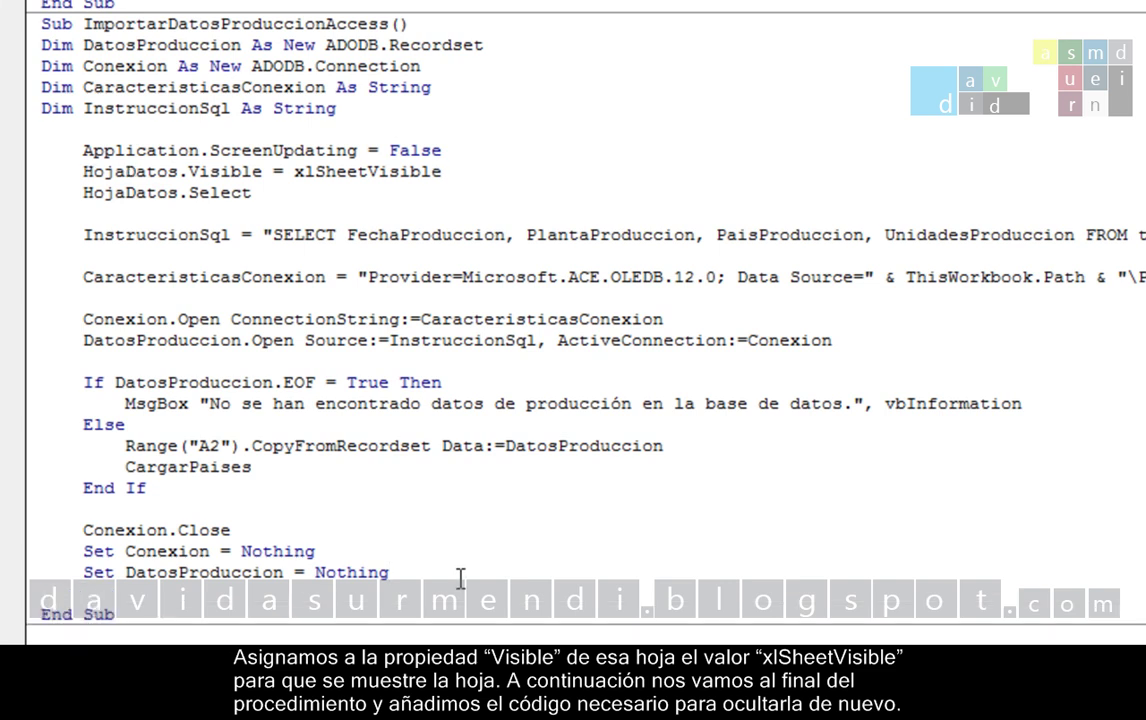
{"action": "key", "text": "Return"}
{"action": "type", "text": "ho"}
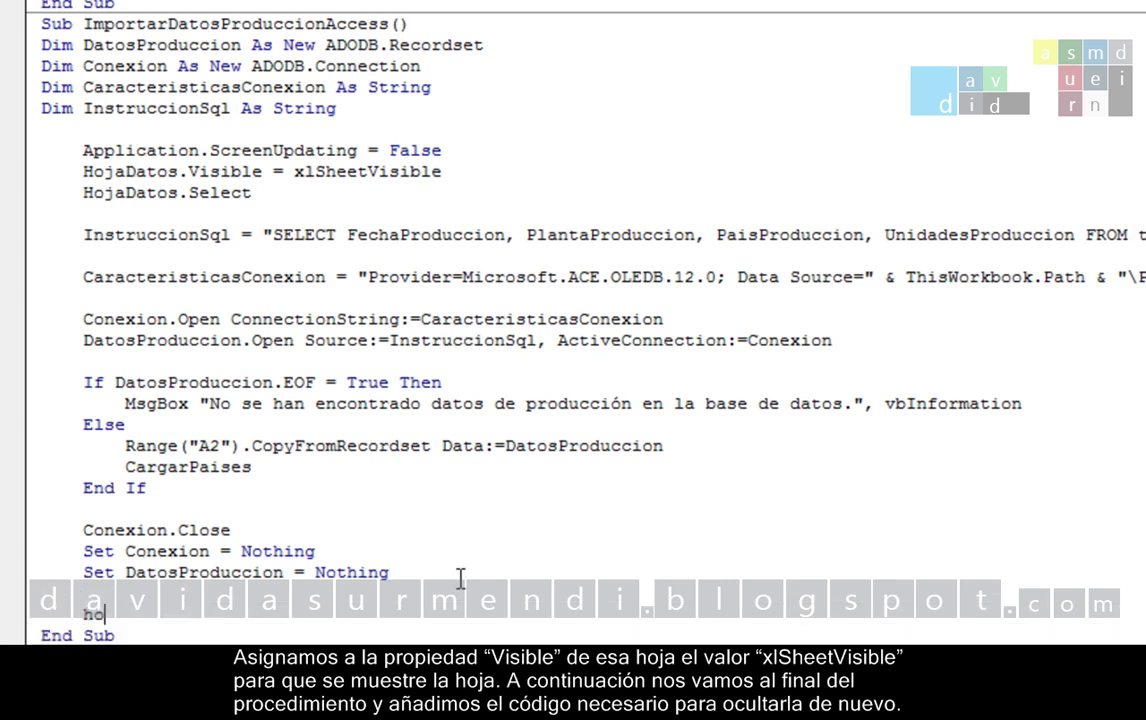
{"action": "type", "text": "jadatos."}
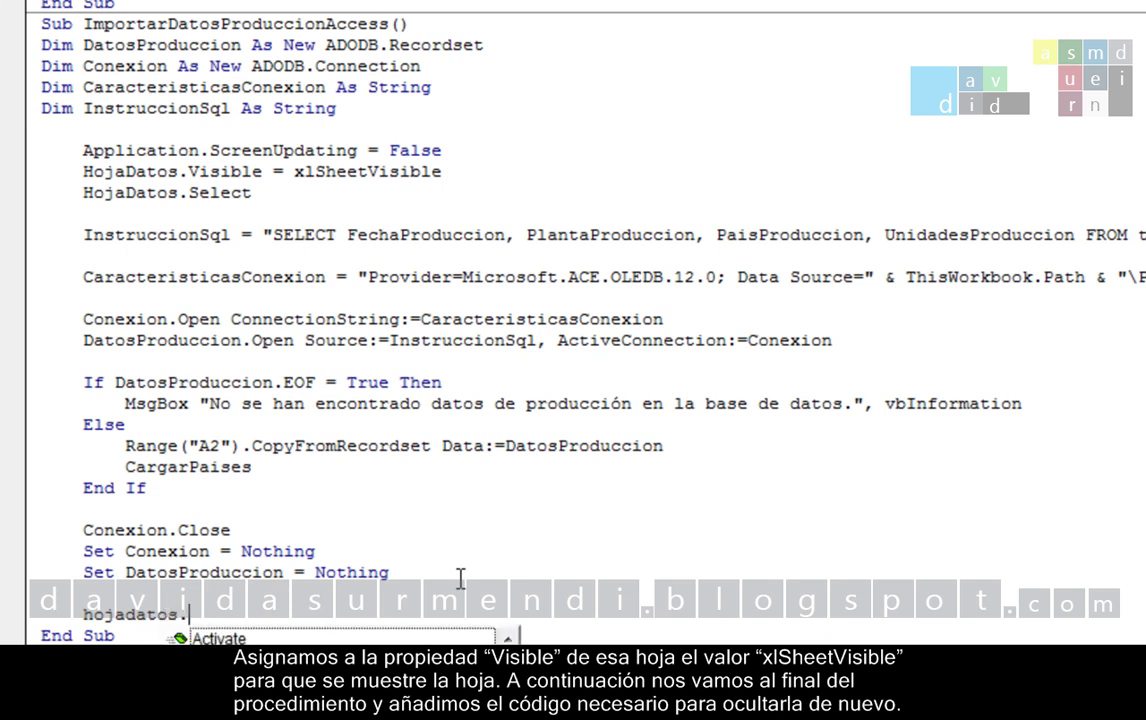
{"action": "type", "text": "Visible ="}
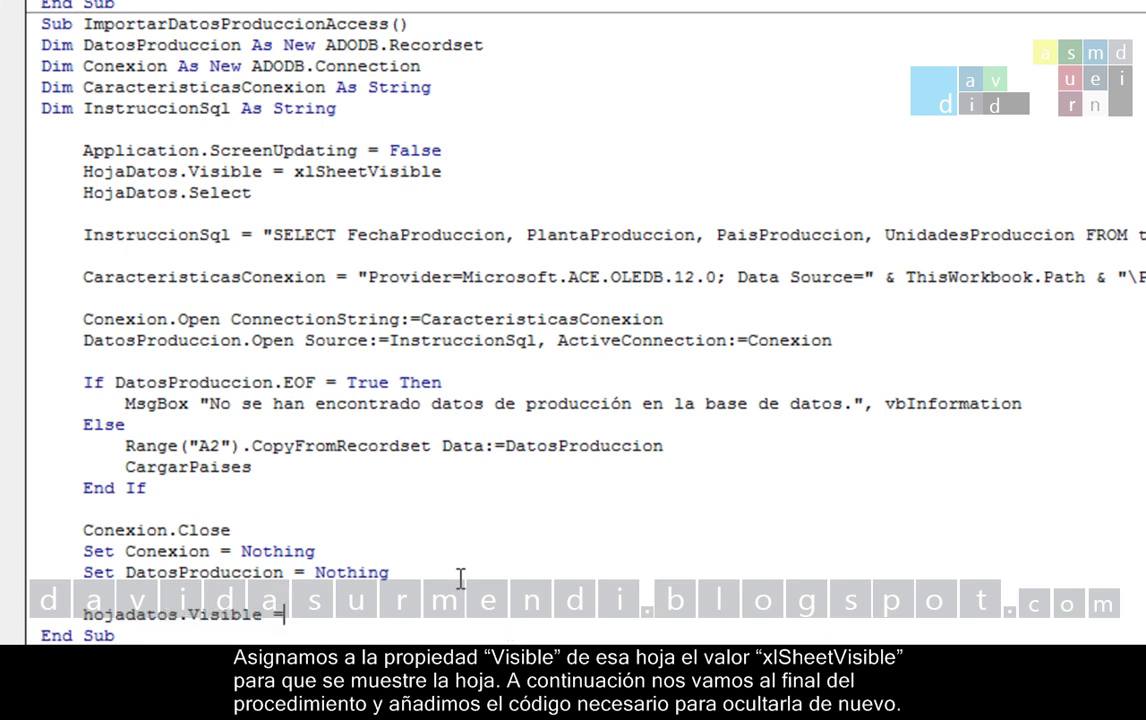
{"action": "type", "text": " xl"}
{"action": "key", "text": "Down"}
{"action": "key", "text": "Tab"}
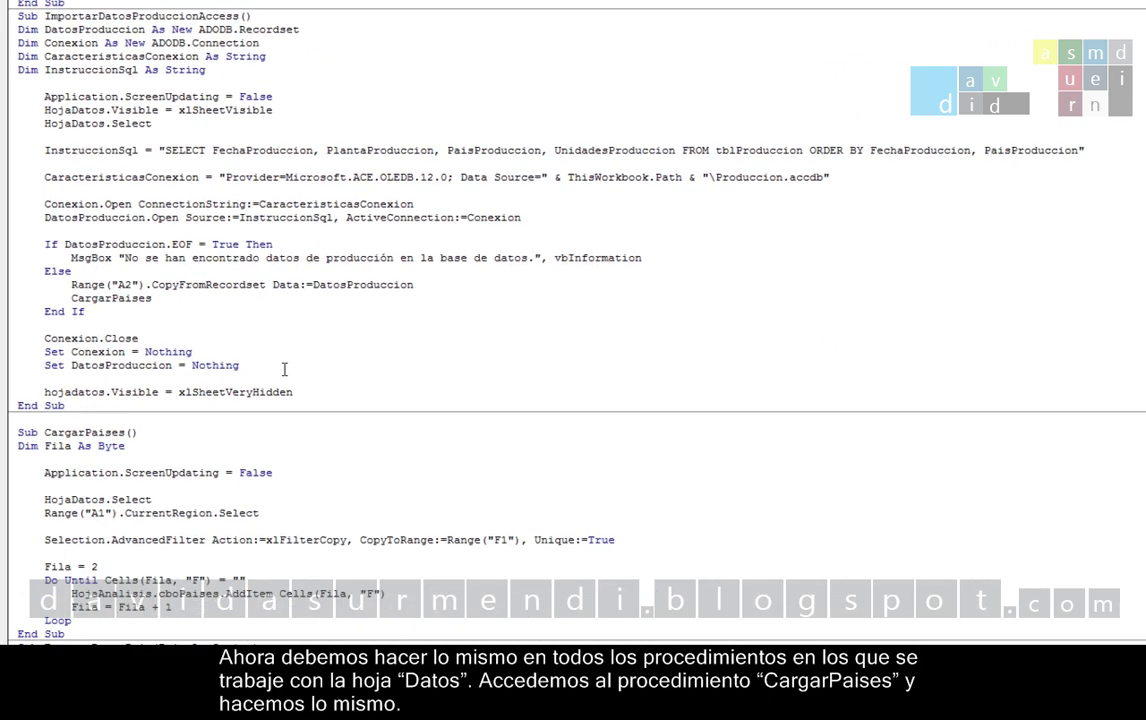
Step: In CargarPaises, add hojadatos.Visible = xlSheetVisible below the screen-updating line
{"action": "scroll", "coordinate": [284, 369], "scroll_direction": "down", "scroll_amount": 1}
{"action": "scroll", "coordinate": [284, 369], "scroll_direction": "down", "scroll_amount": 1}
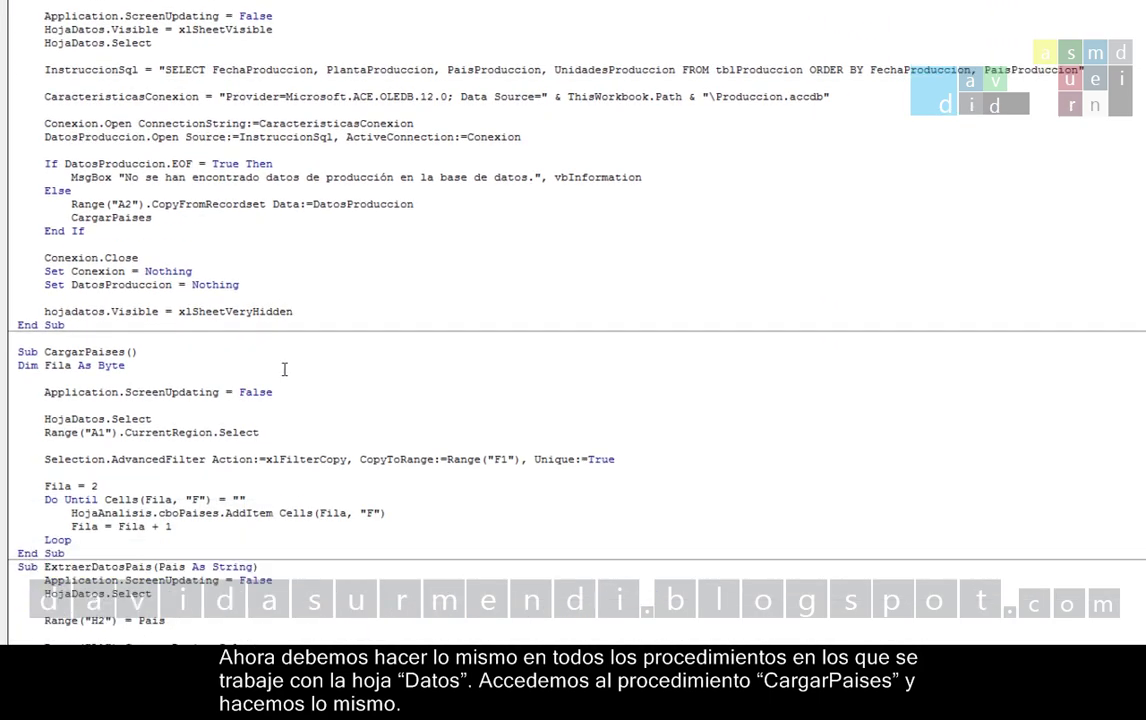
{"action": "left_click", "coordinate": [608, 234]}
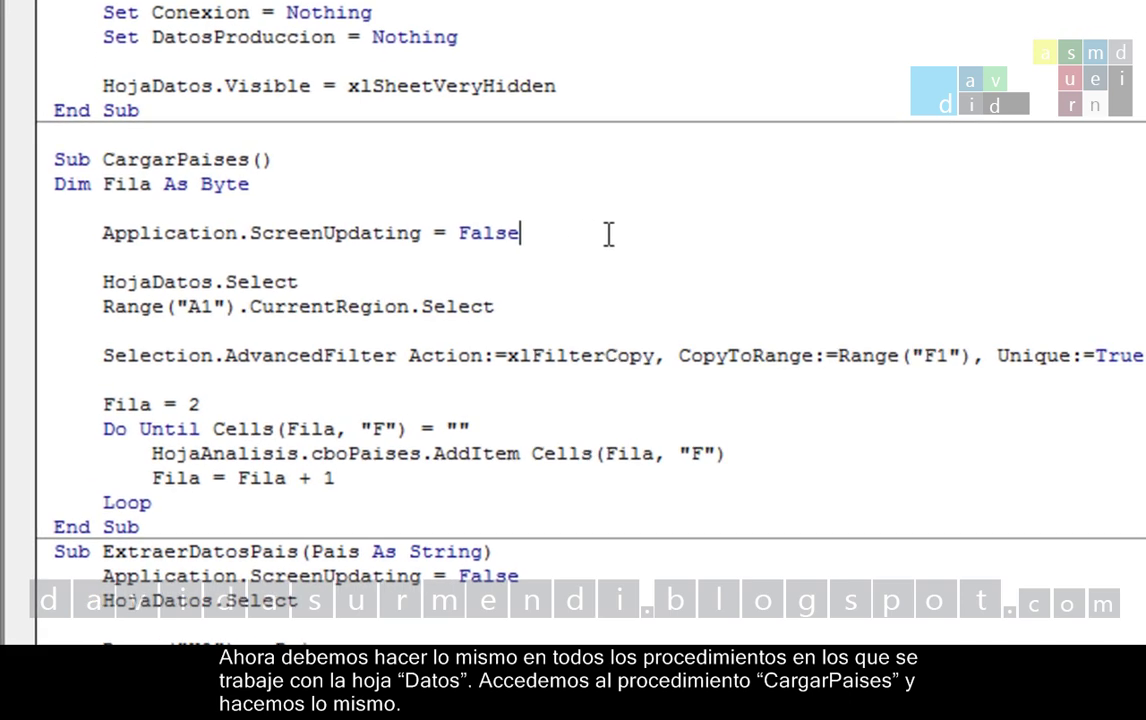
{"action": "key", "text": "Return"}
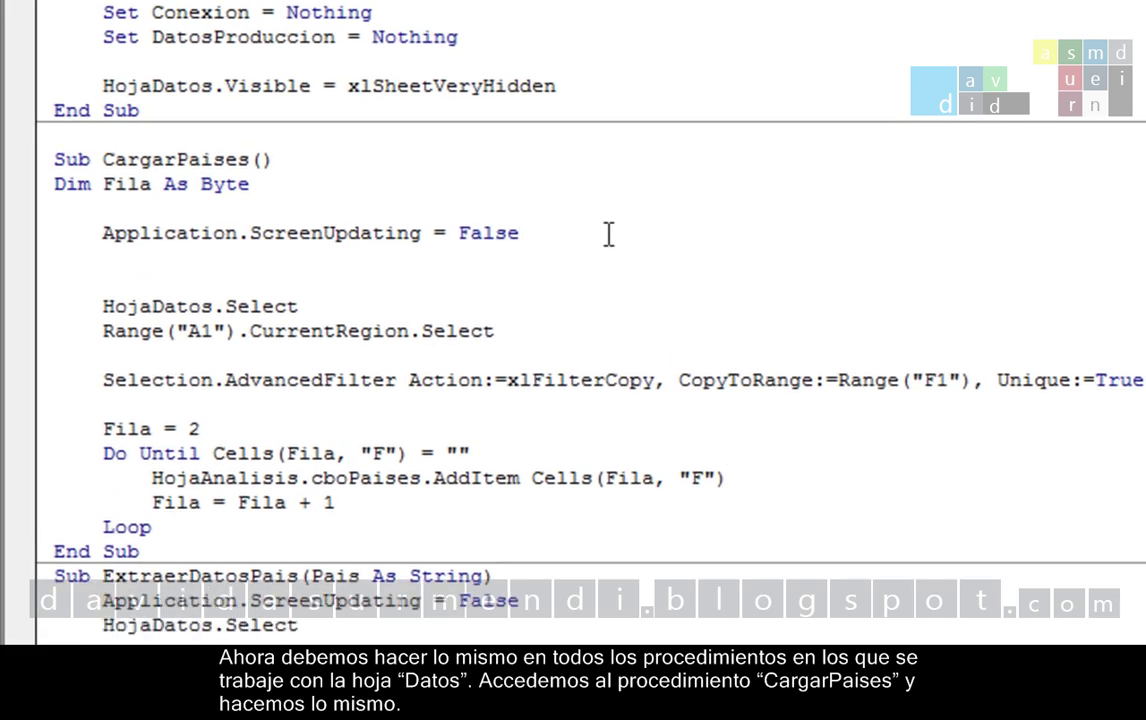
{"action": "type", "text": "hojadatos."}
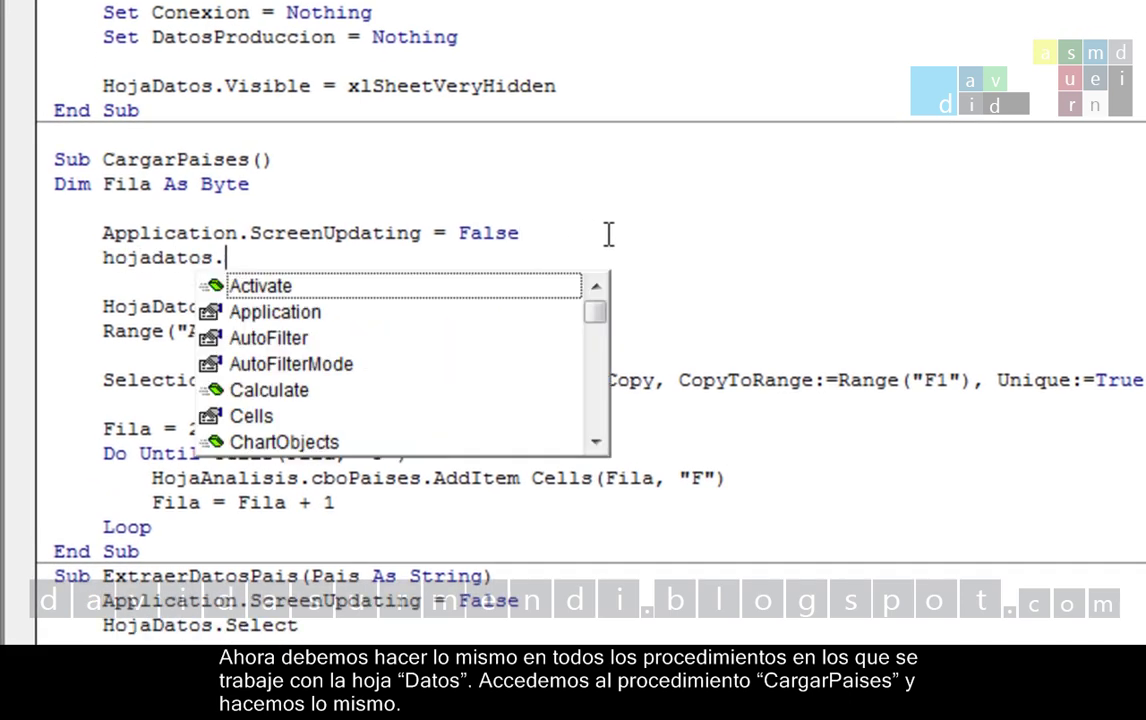
{"action": "type", "text": "vis"}
{"action": "key", "text": "Tab"}
{"action": "type", "text": "= "}
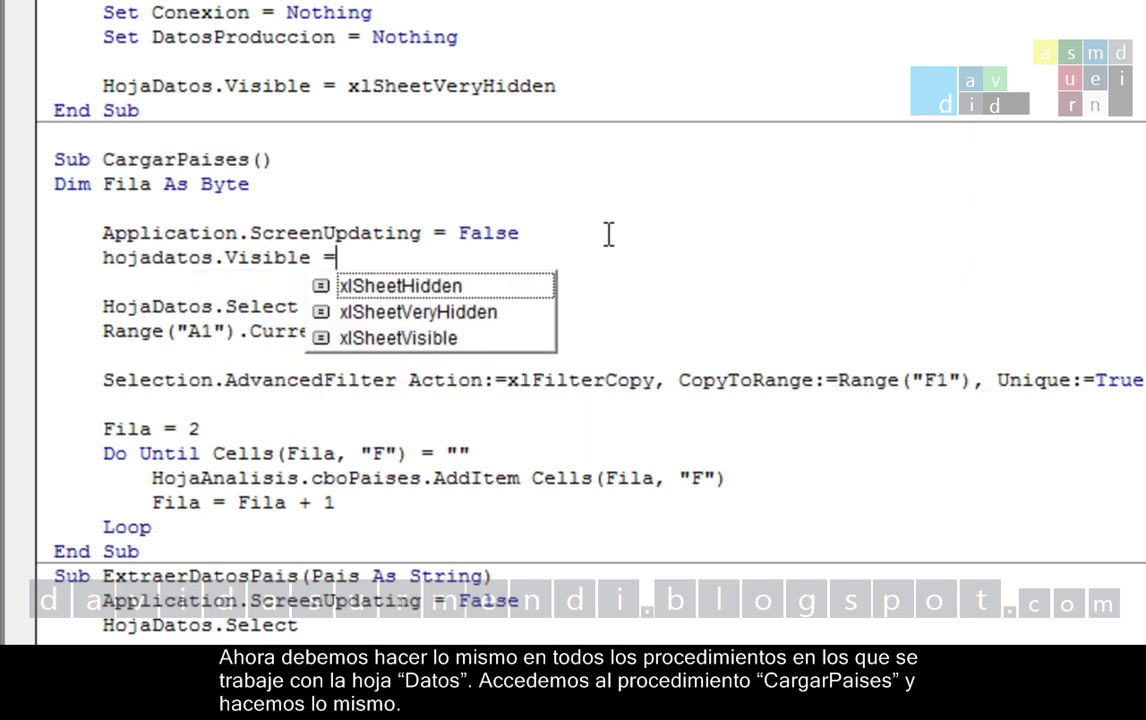
{"action": "type", "text": "xl"}
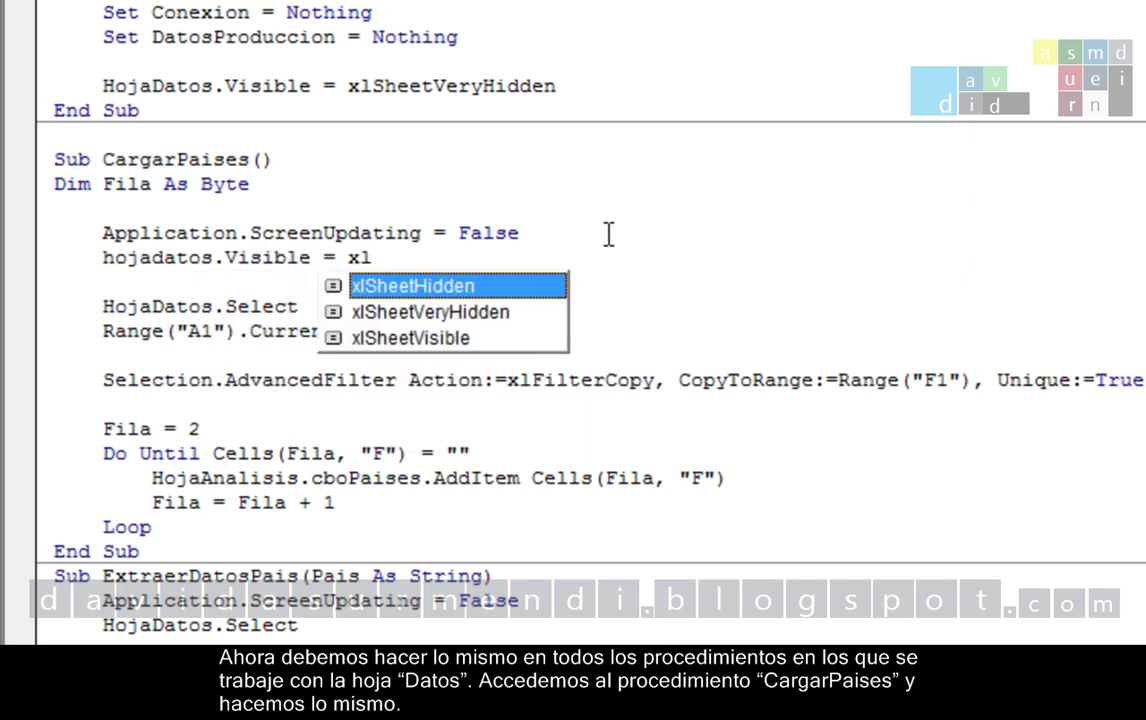
{"action": "key", "text": "Down"}
{"action": "key", "text": "Down"}
{"action": "key", "text": "Tab"}
{"action": "key", "text": "Down"}
Step: Add hojadatos.Visible = xlSheetVeryHidden after the Loop statement
{"action": "key", "text": "Down"}
{"action": "key", "text": "Down"}
{"action": "key", "text": "Down"}
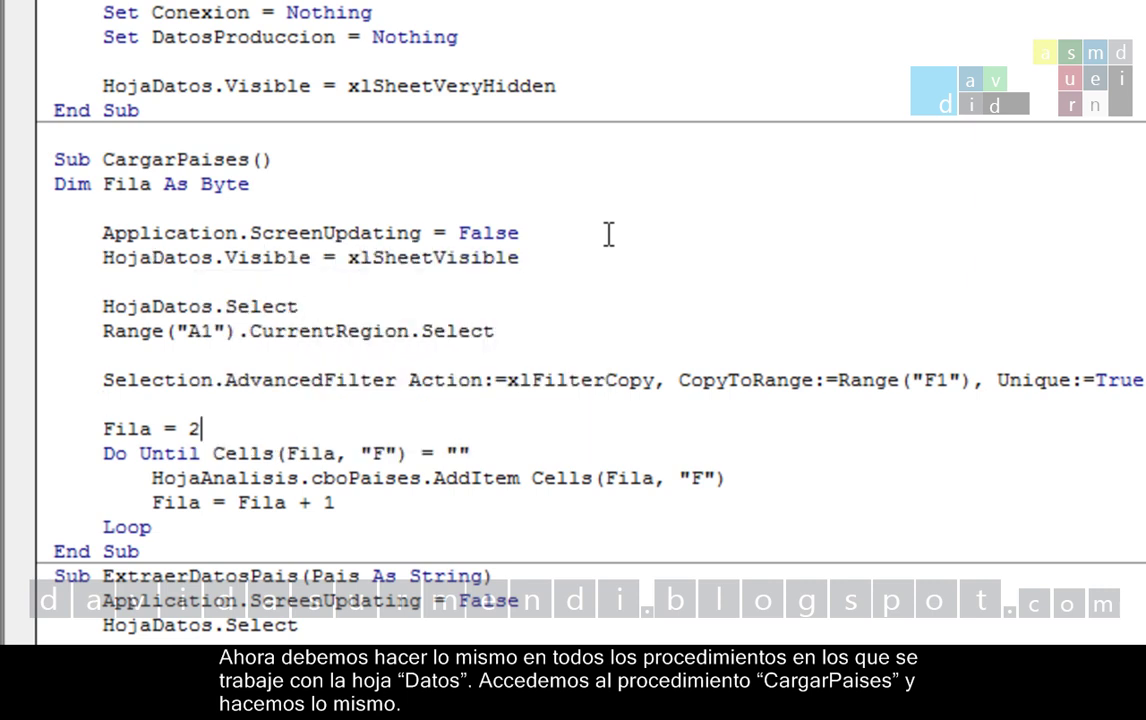
{"action": "key", "text": "Down"}
{"action": "key", "text": "Down"}
{"action": "key", "text": "Down"}
{"action": "key", "text": "Down"}
{"action": "key", "text": "Return"}
{"action": "type", "text": "hoja"}
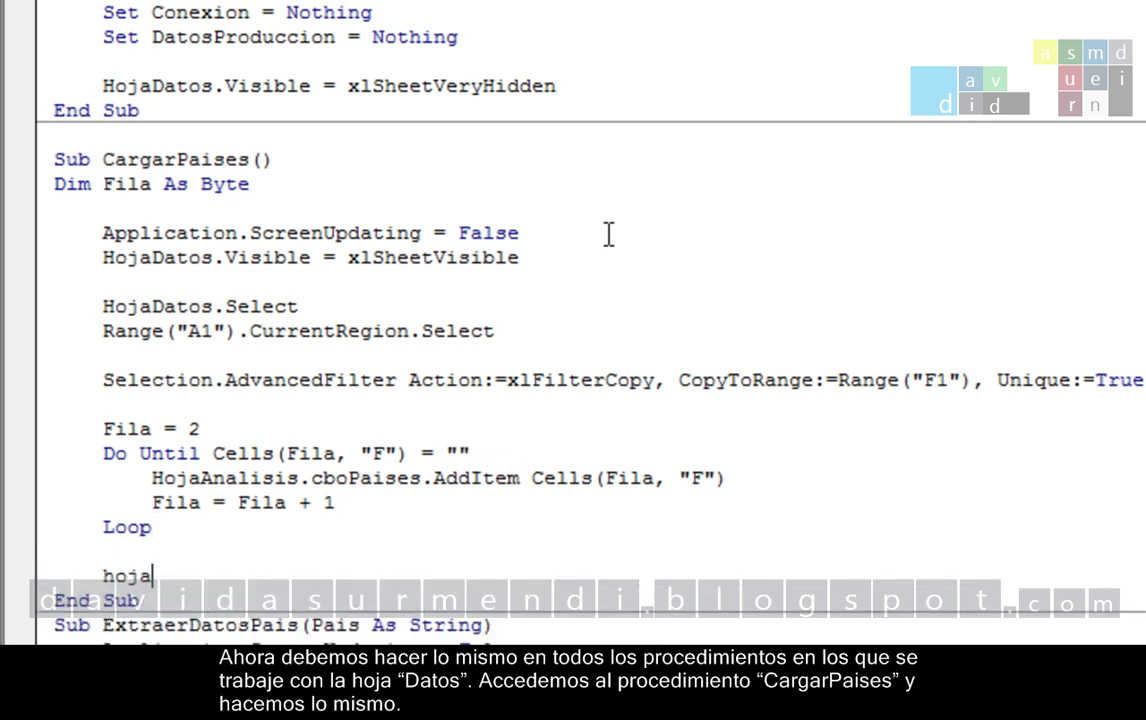
{"action": "type", "text": "datos.Vis"}
{"action": "key", "text": "BackSpace"}
{"action": "type", "text": "v"}
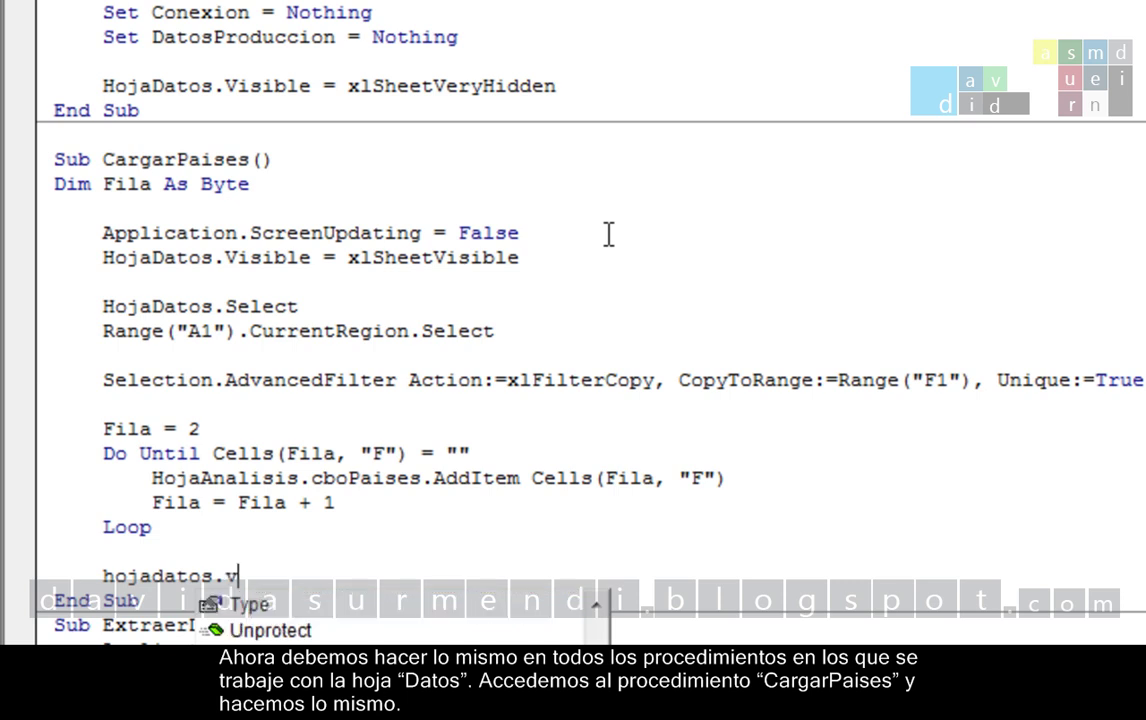
{"action": "type", "text": "i"}
{"action": "key", "text": "Tab"}
{"action": "type", "text": "= "}
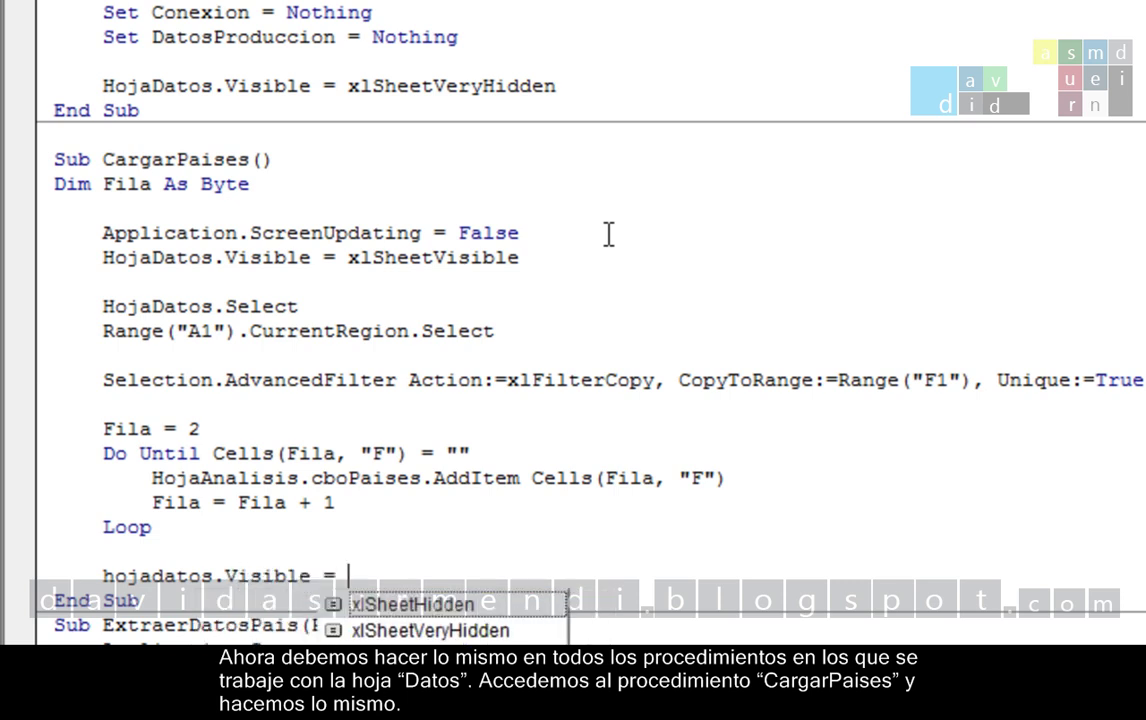
{"action": "type", "text": "xls"}
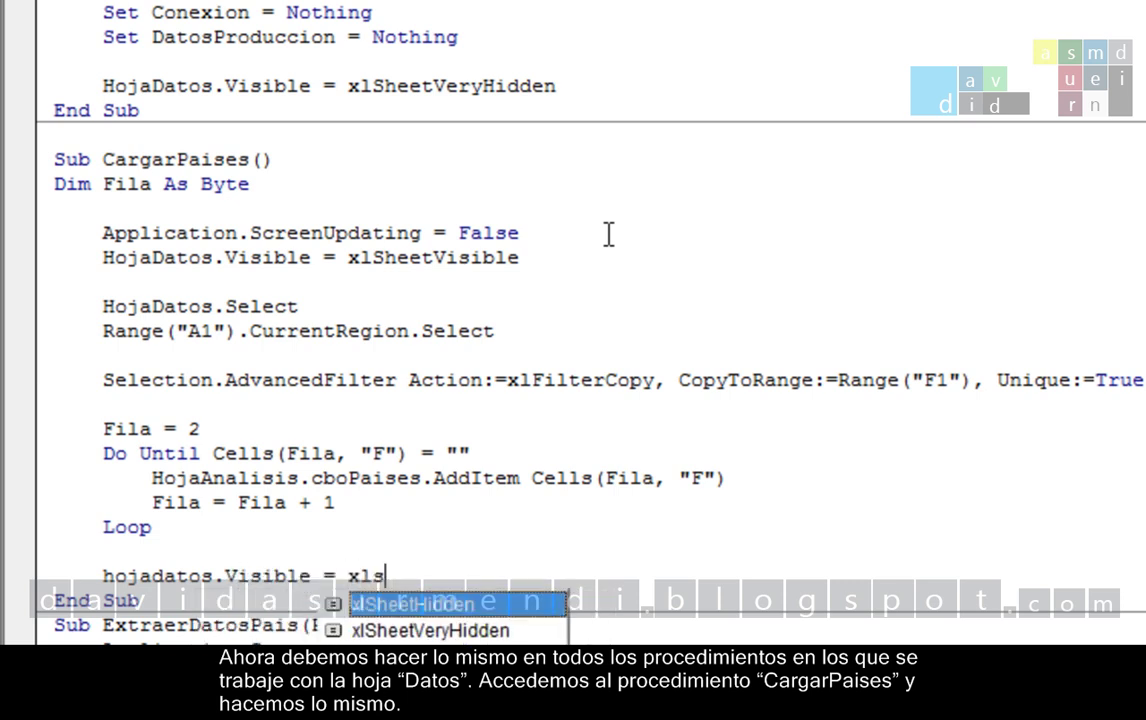
{"action": "key", "text": "Down"}
{"action": "key", "text": "Tab"}
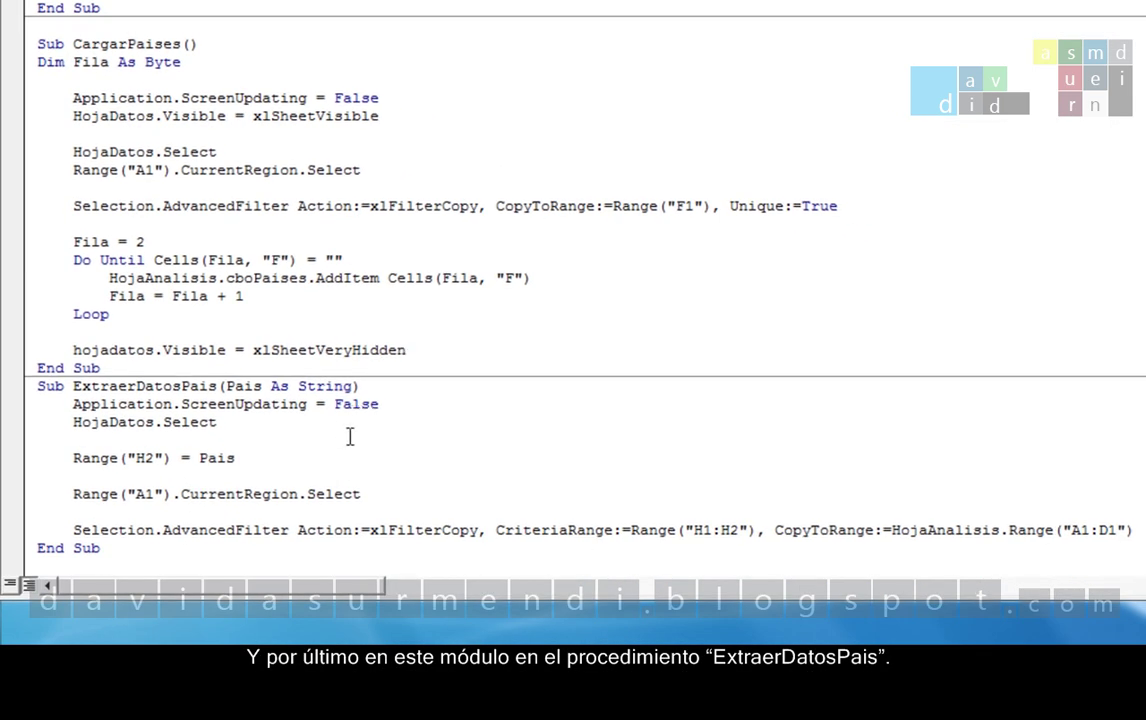
Step: In ExtraerDatosPais, add hojadatos.Visible = xlSheetVisible below the screen-updating line
{"action": "left_click", "coordinate": [408, 406]}
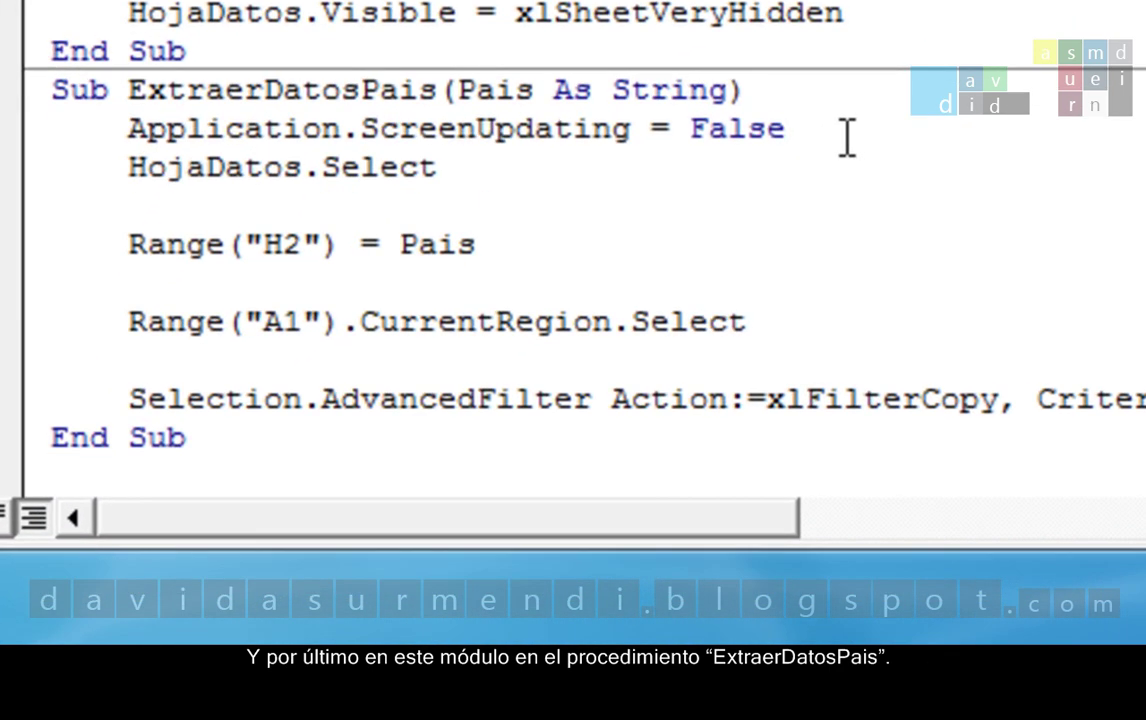
{"action": "key", "text": "Return"}
{"action": "type", "text": "ho"}
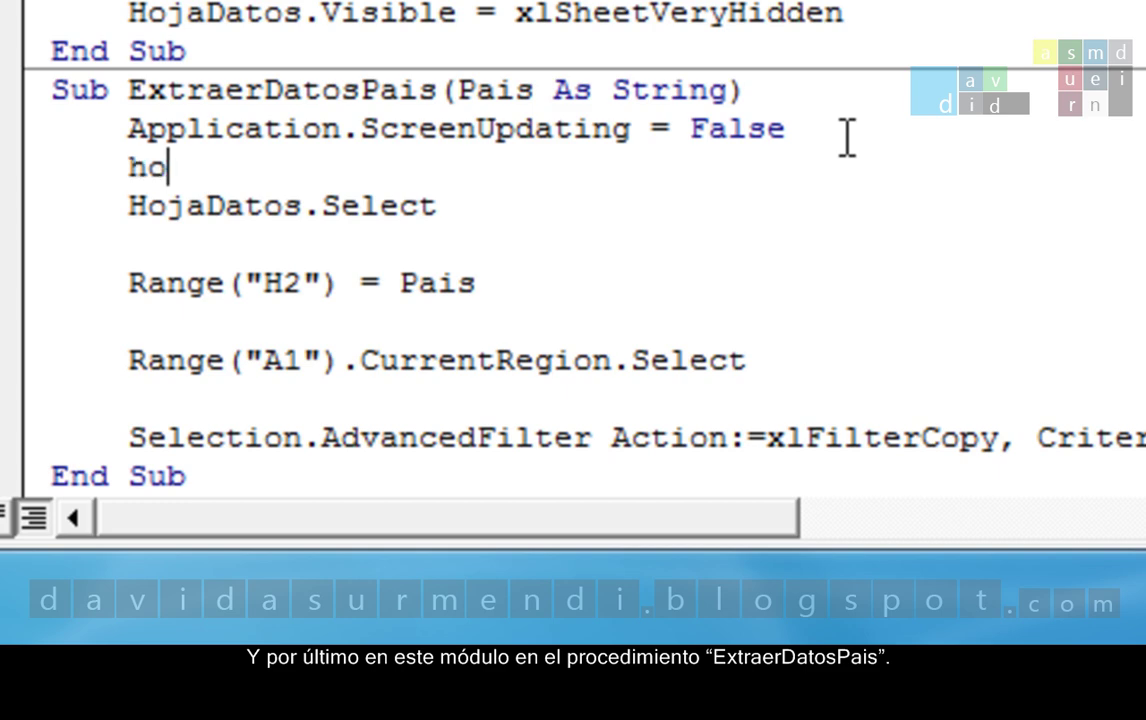
{"action": "type", "text": "jadatos."}
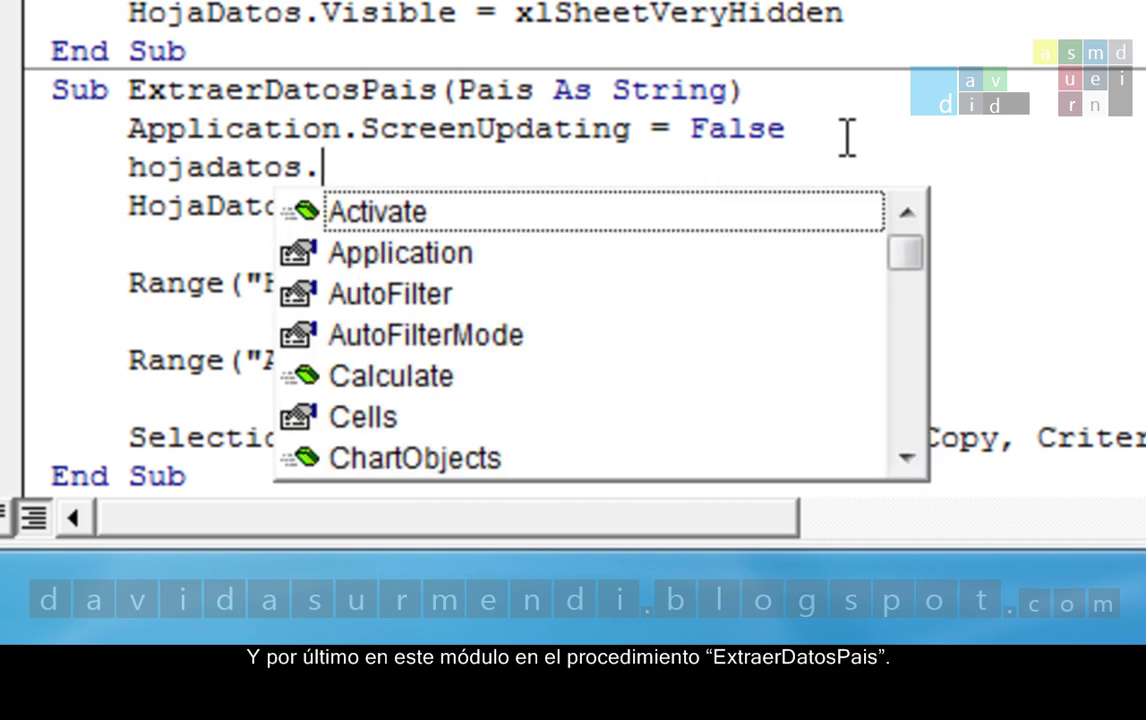
{"action": "type", "text": "vi"}
{"action": "key", "text": "Tab"}
{"action": "type", "text": "= "}
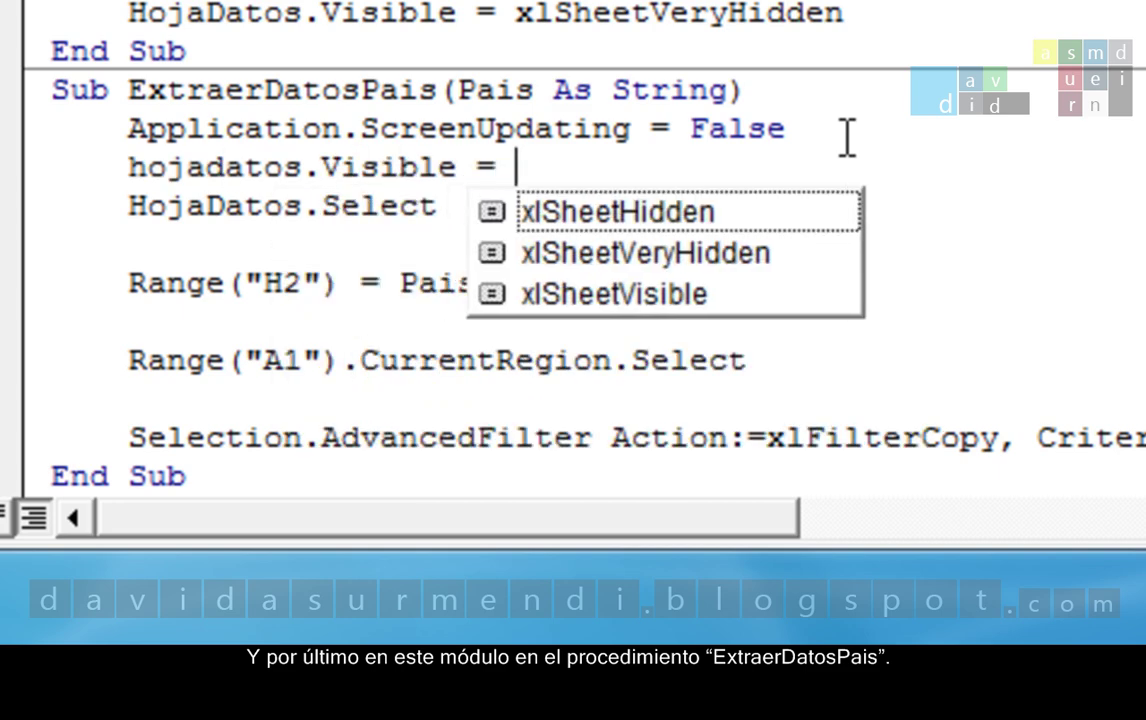
{"action": "type", "text": "x"}
{"action": "key", "text": "Down"}
{"action": "key", "text": "Down"}
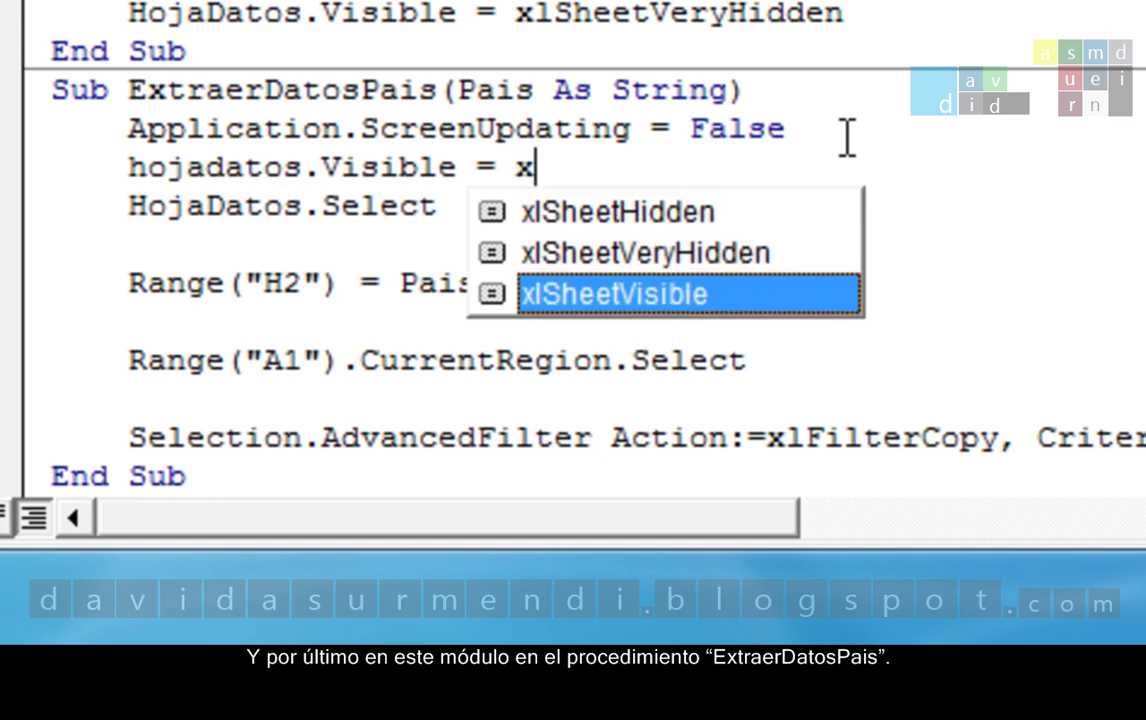
{"action": "key", "text": "Tab"}
{"action": "key", "text": "Down"}
{"action": "key", "text": "Down"}
{"action": "key", "text": "Down"}
Step: Add an indented hojadatos.Visible = xlSheetVeryHidden line just before End Sub
{"action": "key", "text": "Down"}
{"action": "key", "text": "Down"}
{"action": "key", "text": "Down"}
{"action": "key", "text": "Down"}
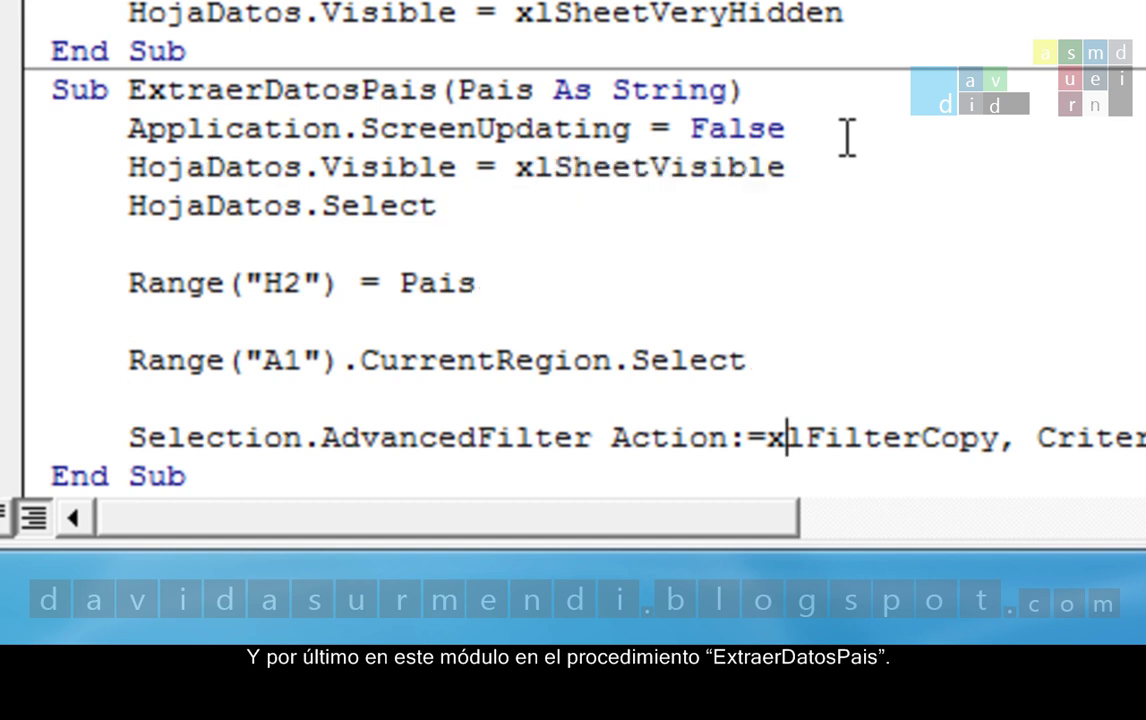
{"action": "key", "text": "Down"}
{"action": "key", "text": "Left"}
{"action": "key", "text": "Left"}
{"action": "key", "text": "Left"}
{"action": "key", "text": "Left"}
{"action": "key", "text": "Left"}
{"action": "key", "text": "Left"}
{"action": "key", "text": "Return"}
{"action": "key", "text": "Up"}
{"action": "key", "text": "Return"}
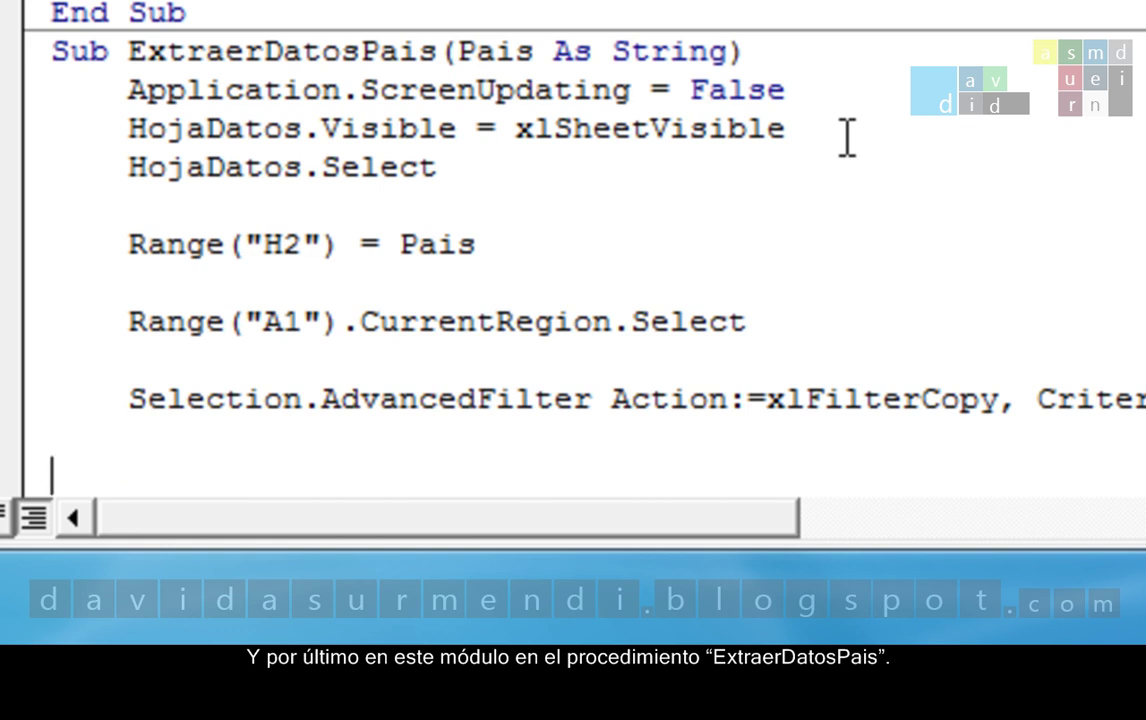
{"action": "key", "text": "Tab"}
{"action": "type", "text": "hojadat"}
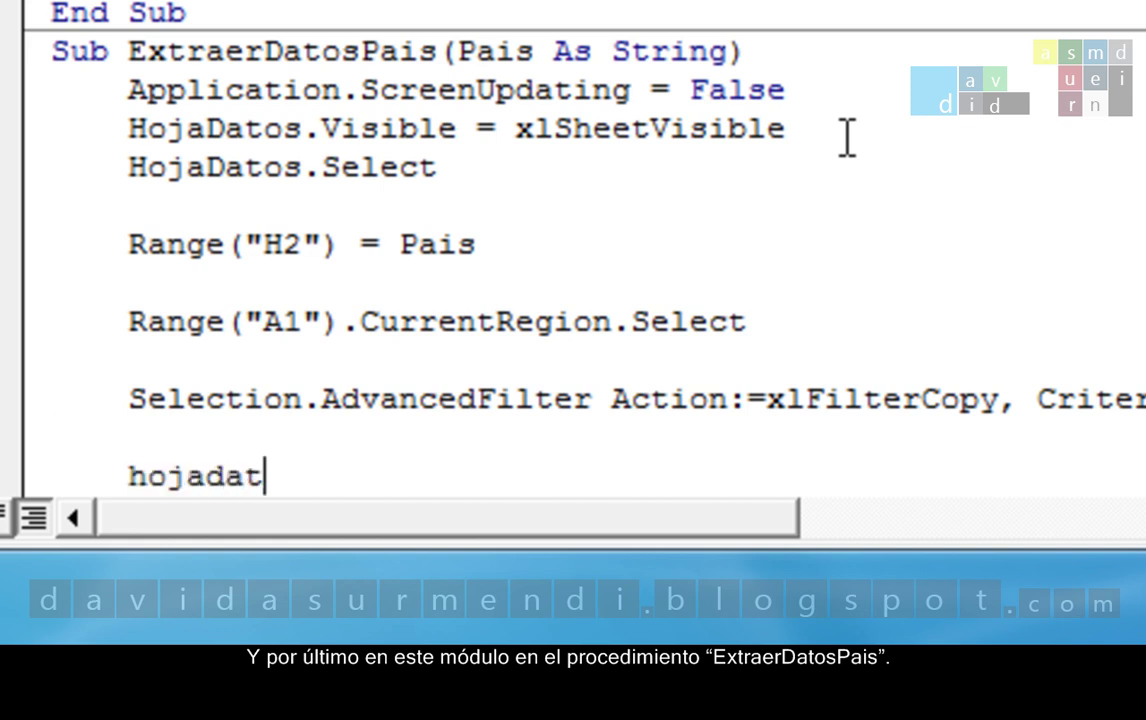
{"action": "type", "text": "os.vis ="}
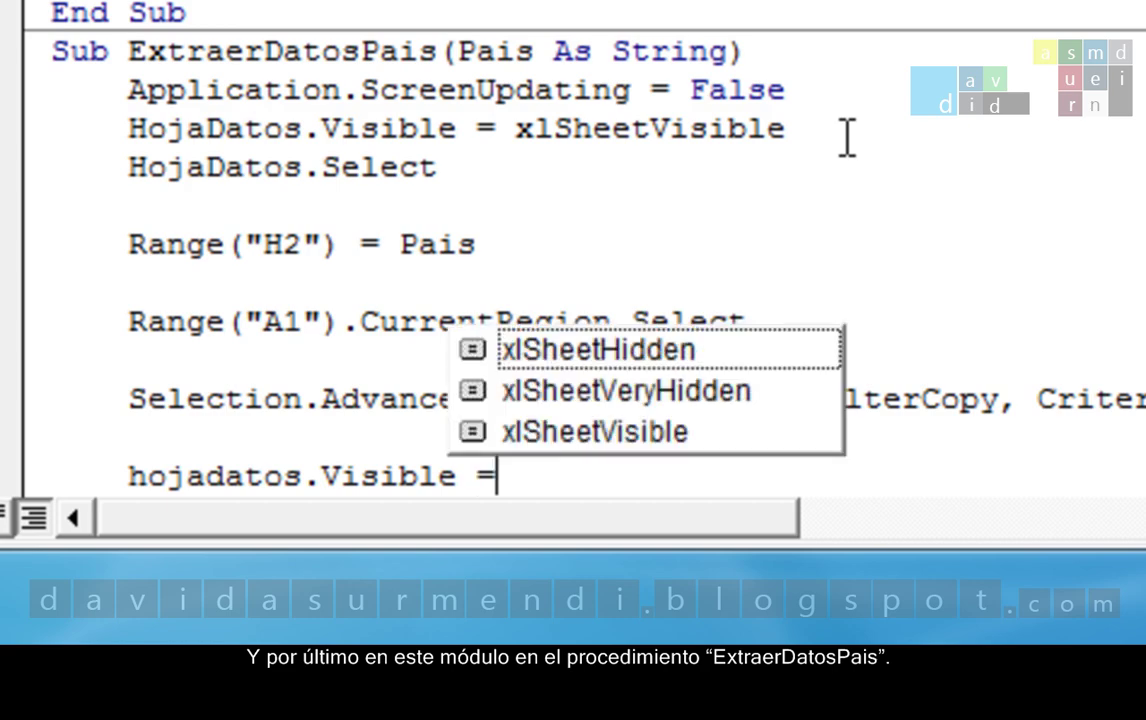
{"action": "type", "text": " xl"}
{"action": "key", "text": "Down"}
{"action": "key", "text": "Tab"}
{"action": "key", "text": "Down"}
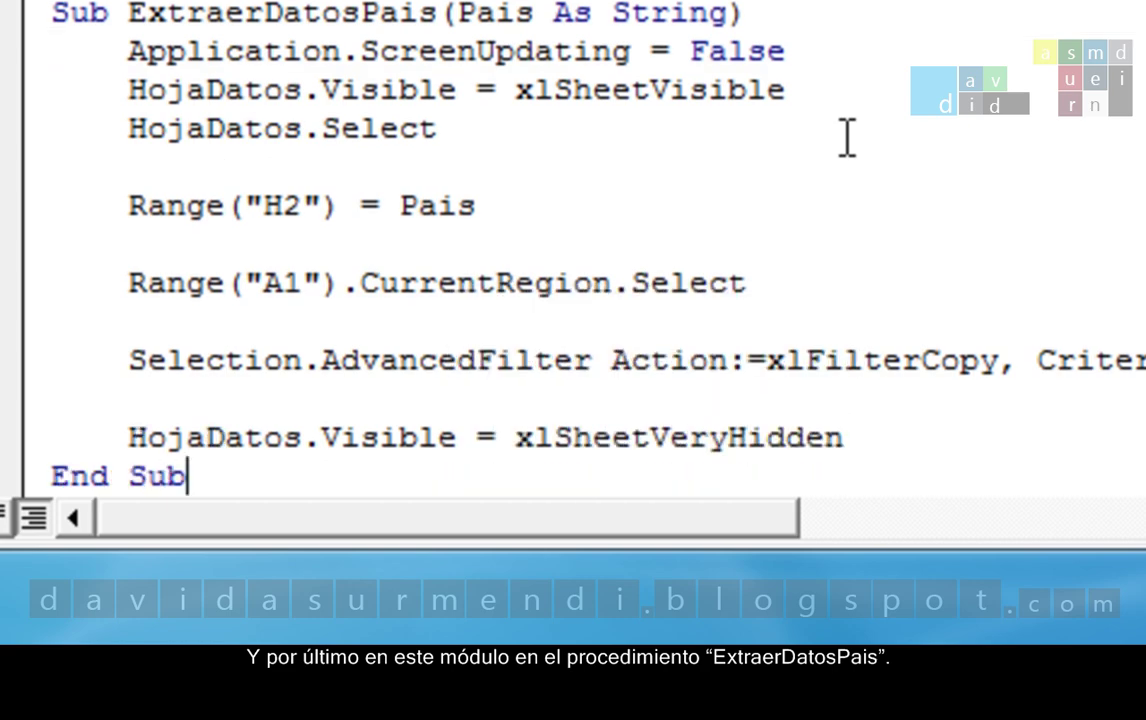
{"action": "key", "text": "Down"}
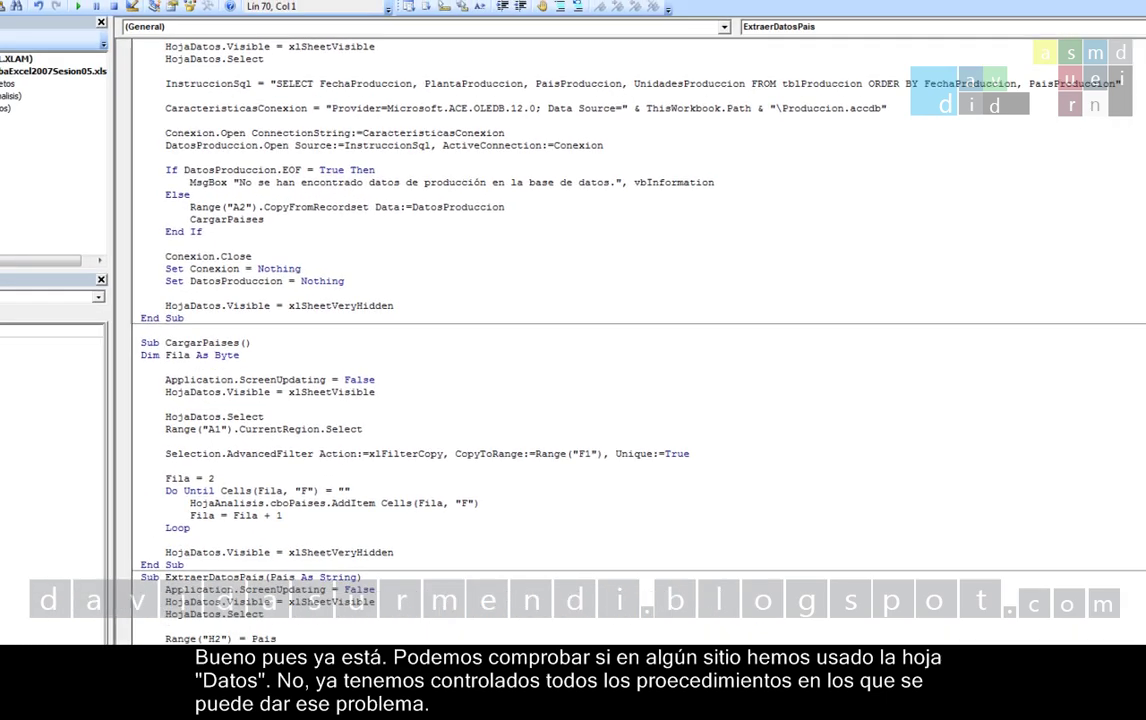
{"action": "double_click", "coordinate": [110, 217]}
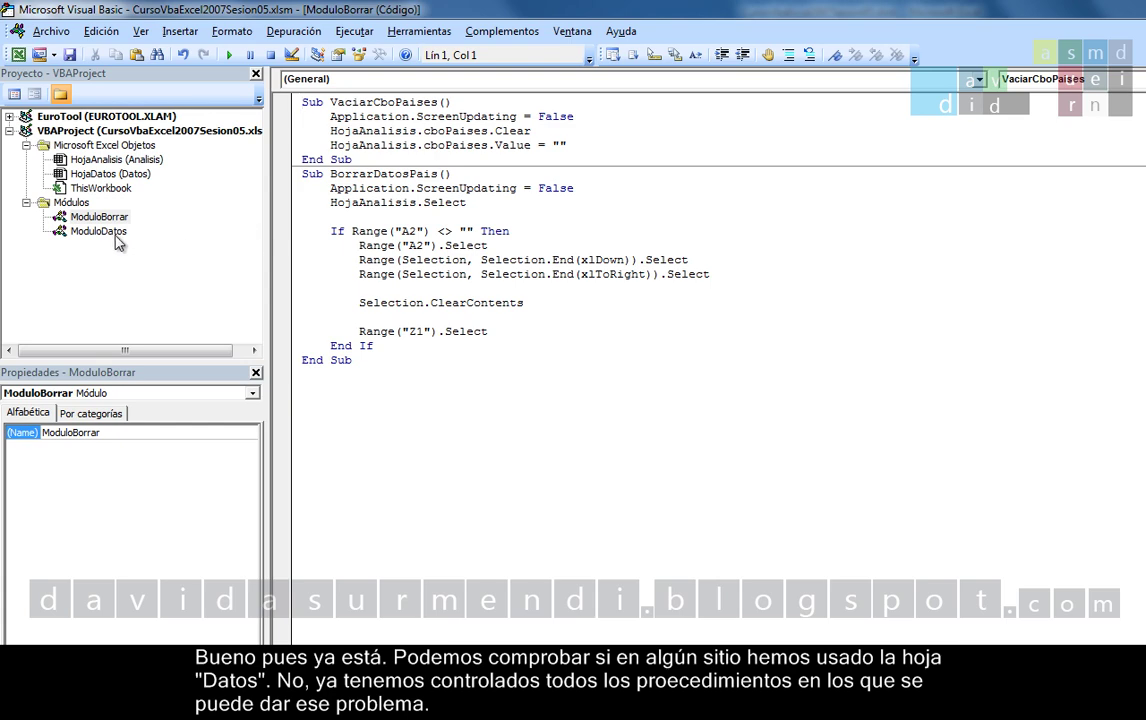
{"action": "double_click", "coordinate": [113, 240]}
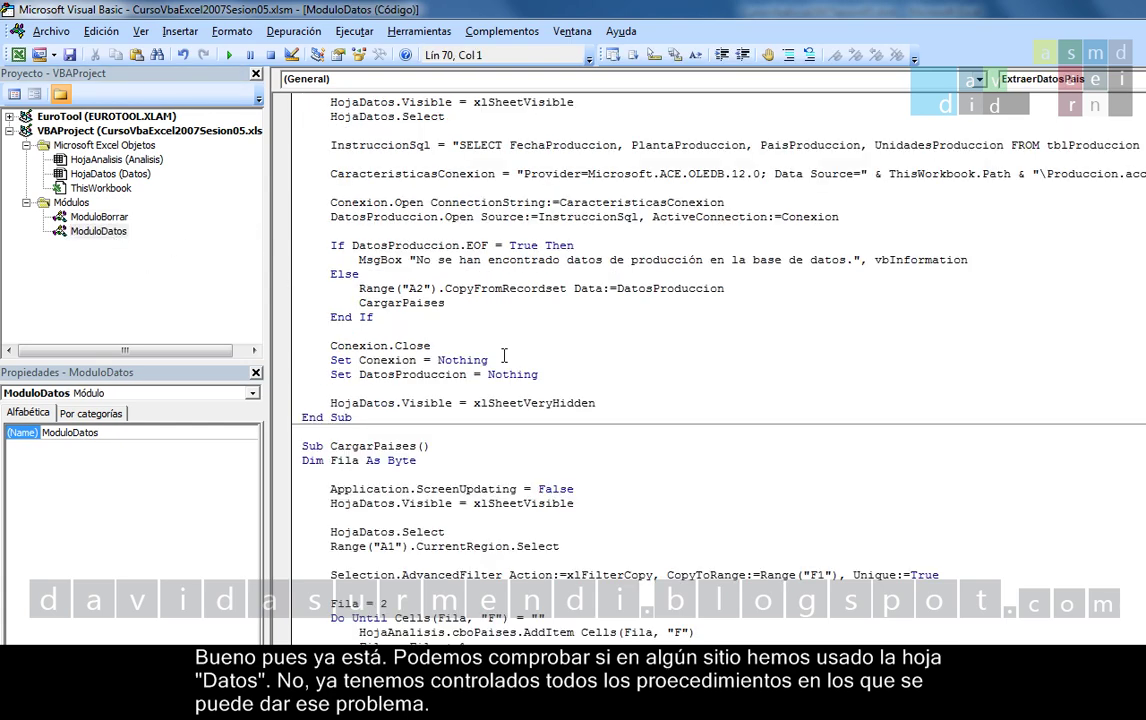
{"action": "scroll", "coordinate": [452, 318], "scroll_direction": "up", "scroll_amount": 2}
{"action": "scroll", "coordinate": [506, 357], "scroll_direction": "up", "scroll_amount": 1}
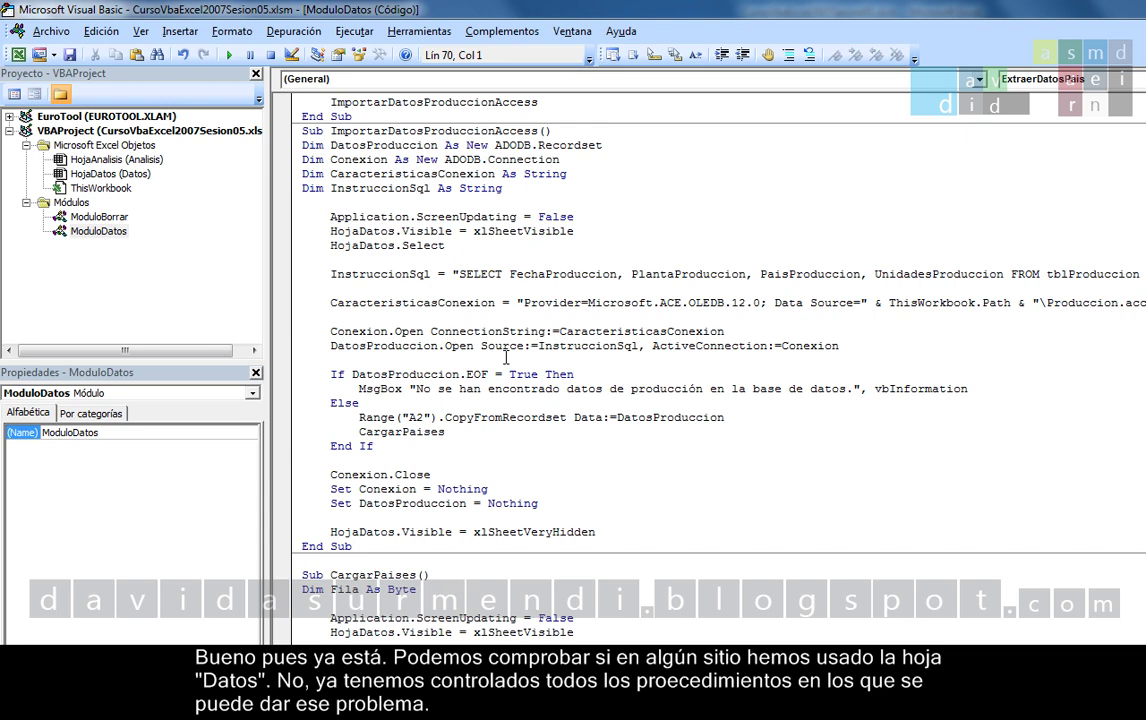
{"action": "scroll", "coordinate": [506, 357], "scroll_direction": "up", "scroll_amount": 1}
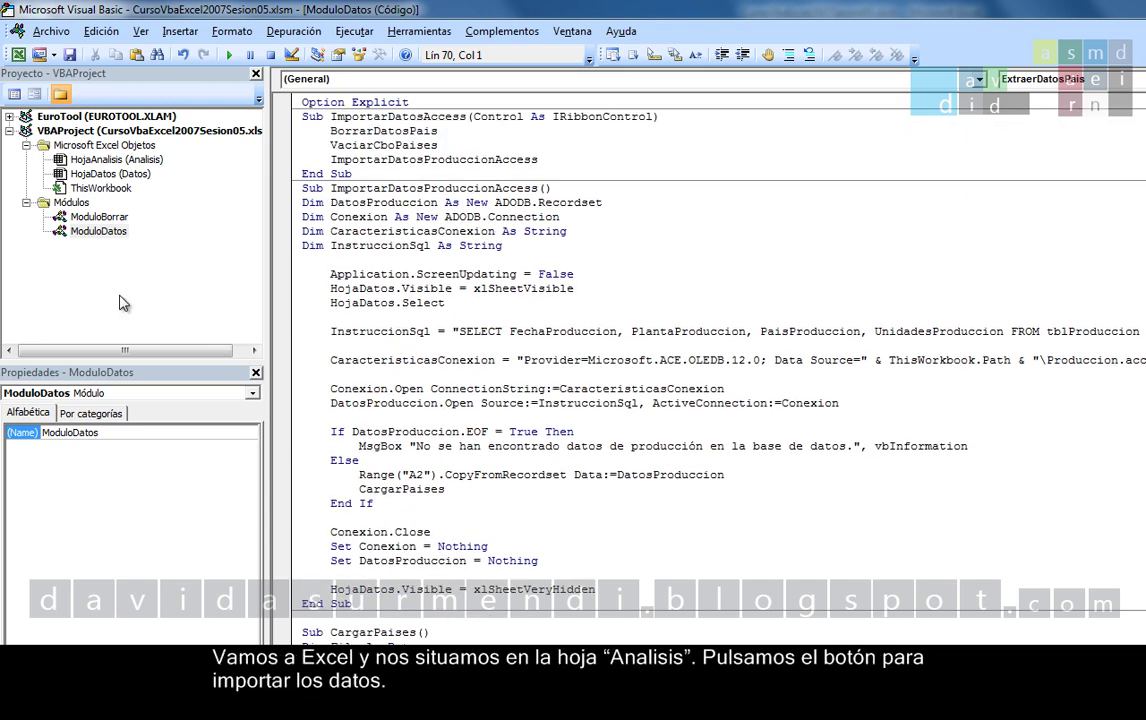
Step: Back in Excel, import the production data with Importar Datos
{"action": "left_click", "coordinate": [18, 54]}
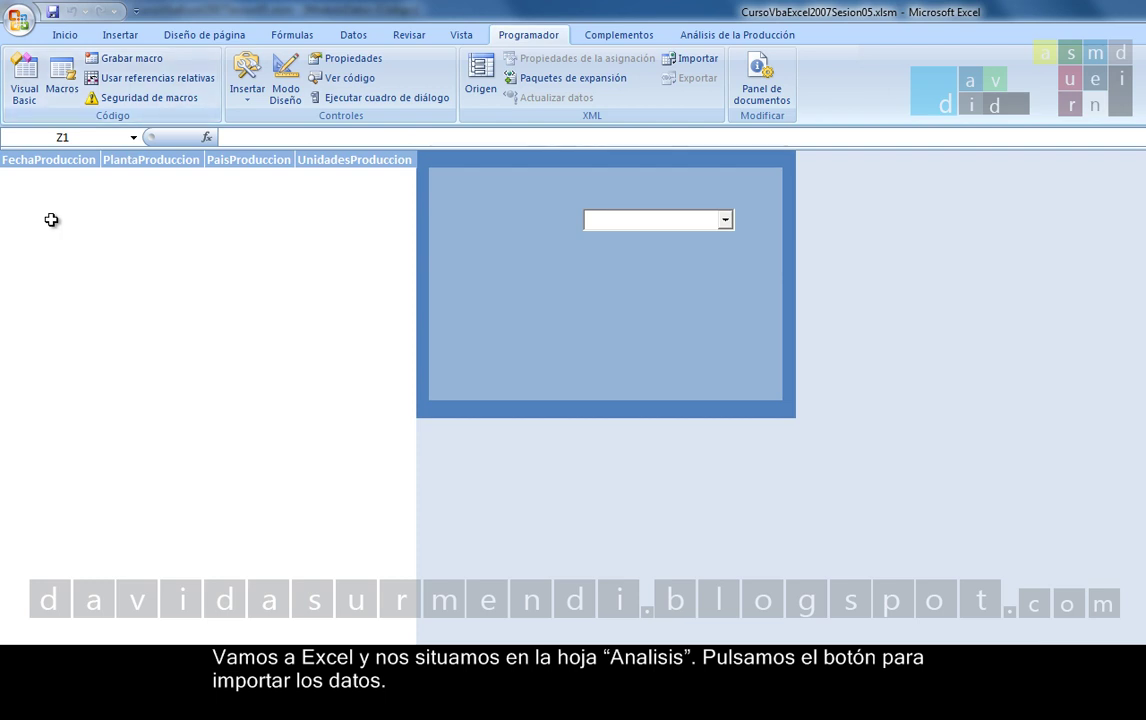
{"action": "left_click", "coordinate": [735, 40]}
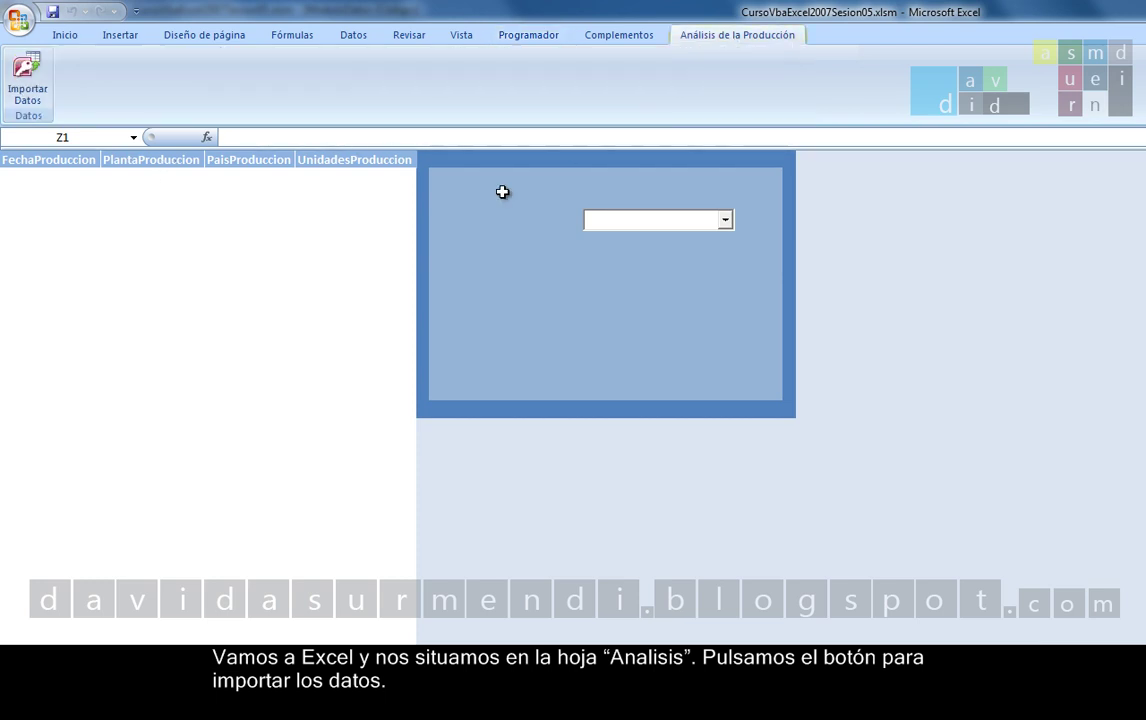
{"action": "left_click", "coordinate": [12, 68]}
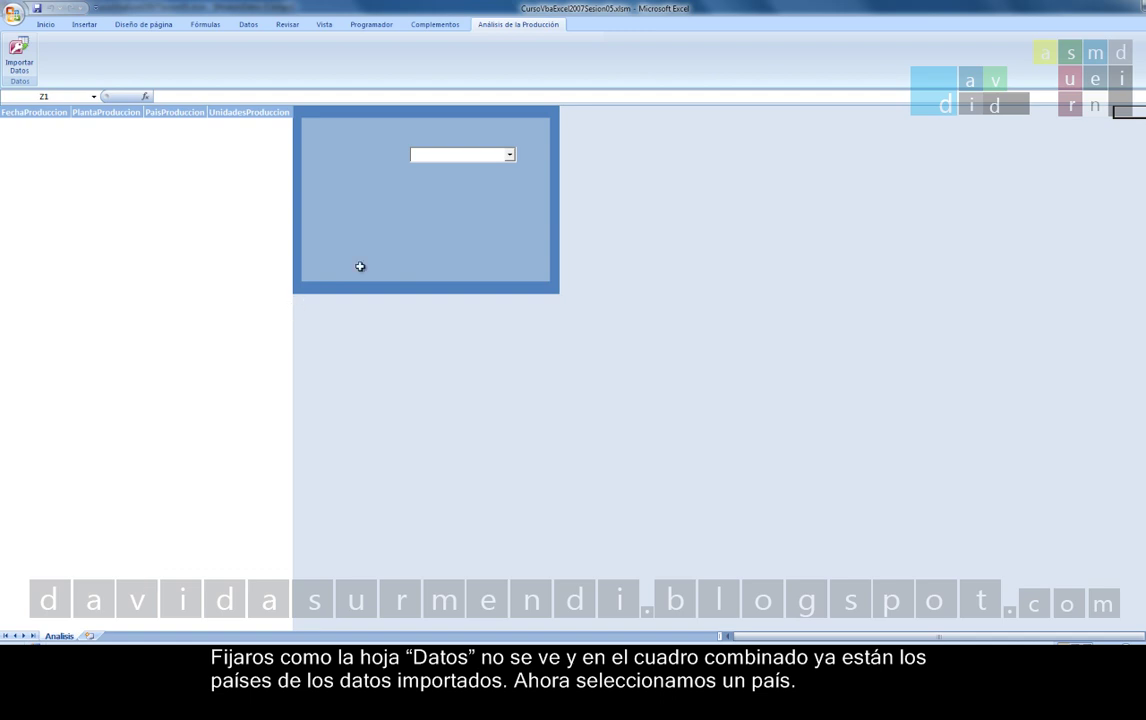
Step: List España's and then Francia's production rows, then close the workbook
{"action": "left_click", "coordinate": [509, 156]}
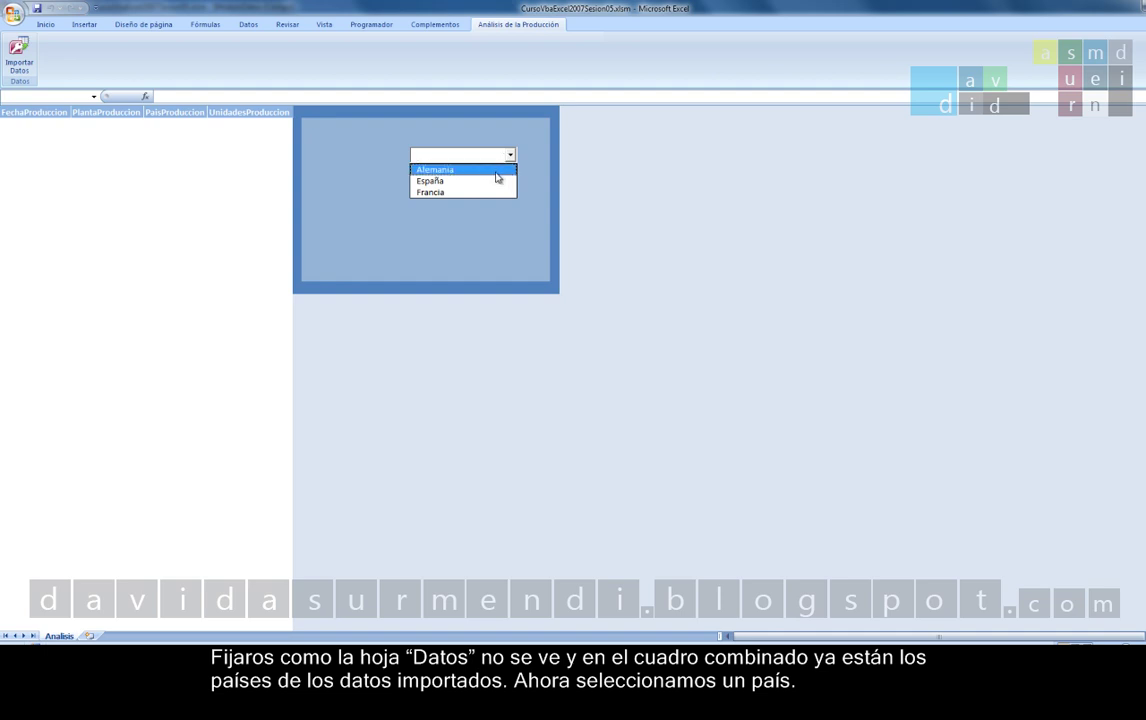
{"action": "left_click", "coordinate": [494, 180]}
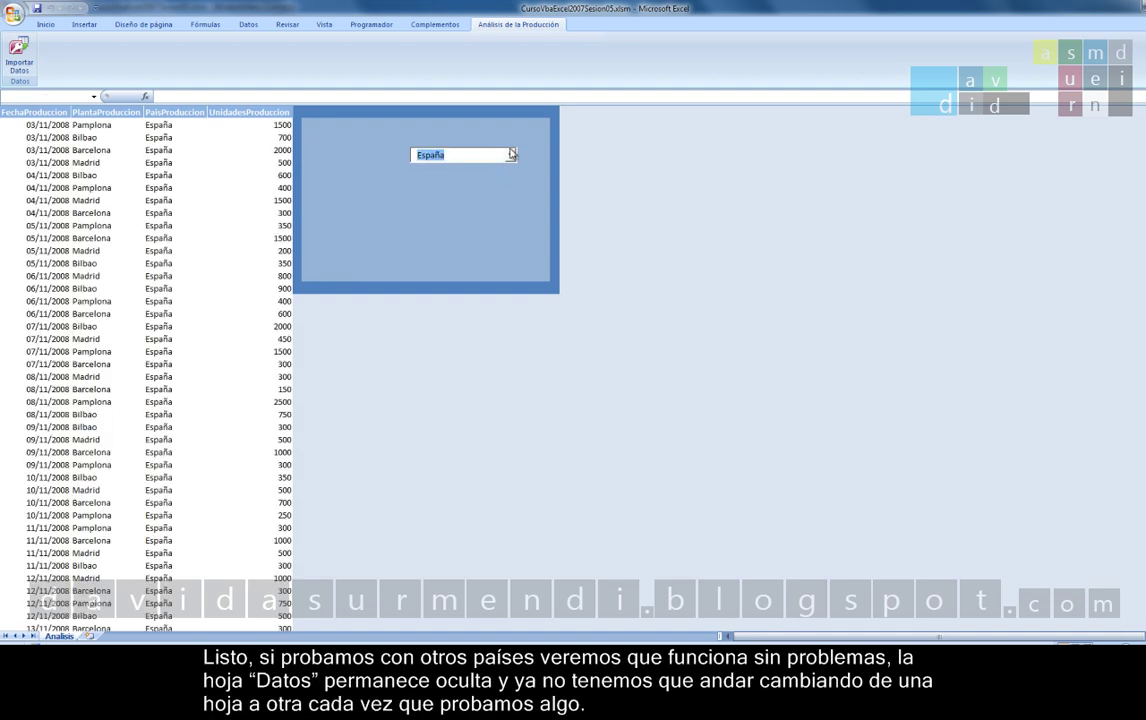
{"action": "left_click", "coordinate": [509, 155]}
{"action": "left_click", "coordinate": [500, 193]}
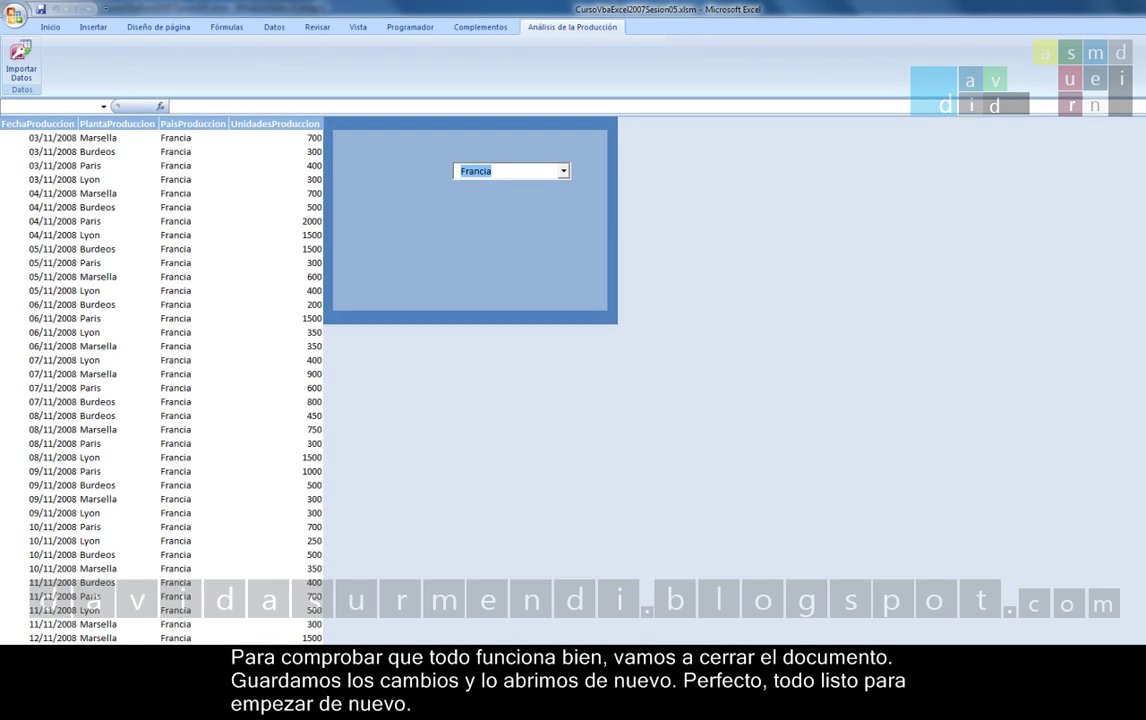
{"action": "key", "text": "ctrl+w"}
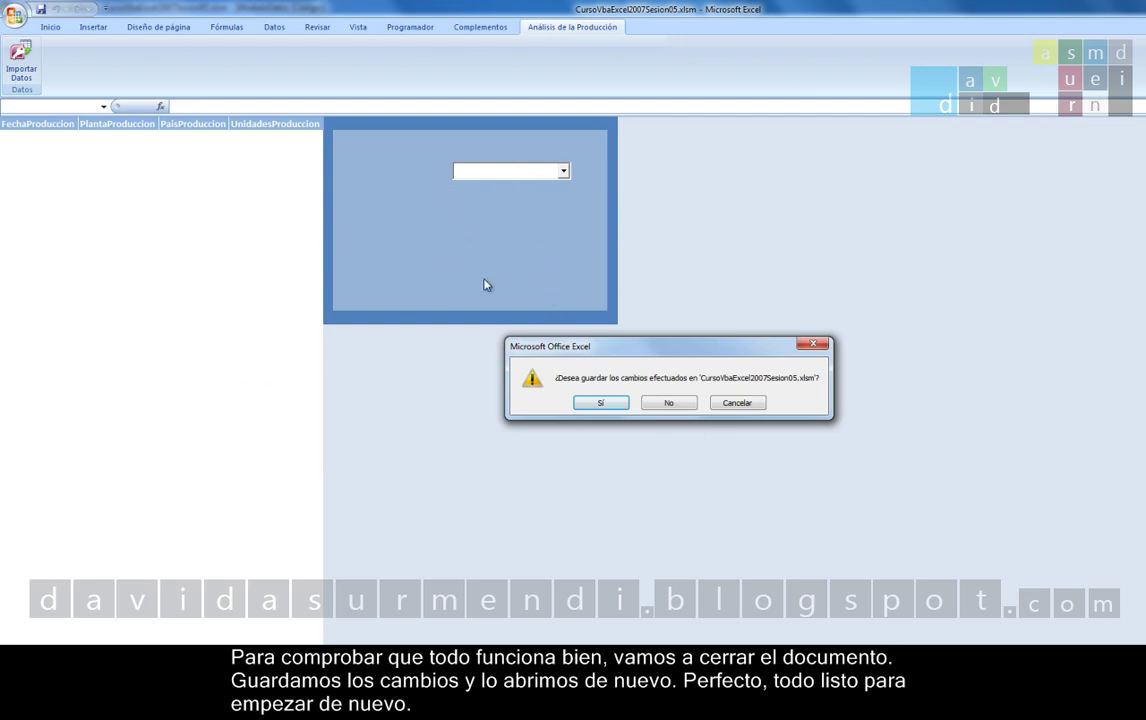
Step: Save CursoVbaExcel2007Sesion05.xlsm, reopen it from recent documents and show Análisis de la Producción
{"action": "left_click", "coordinate": [602, 405]}
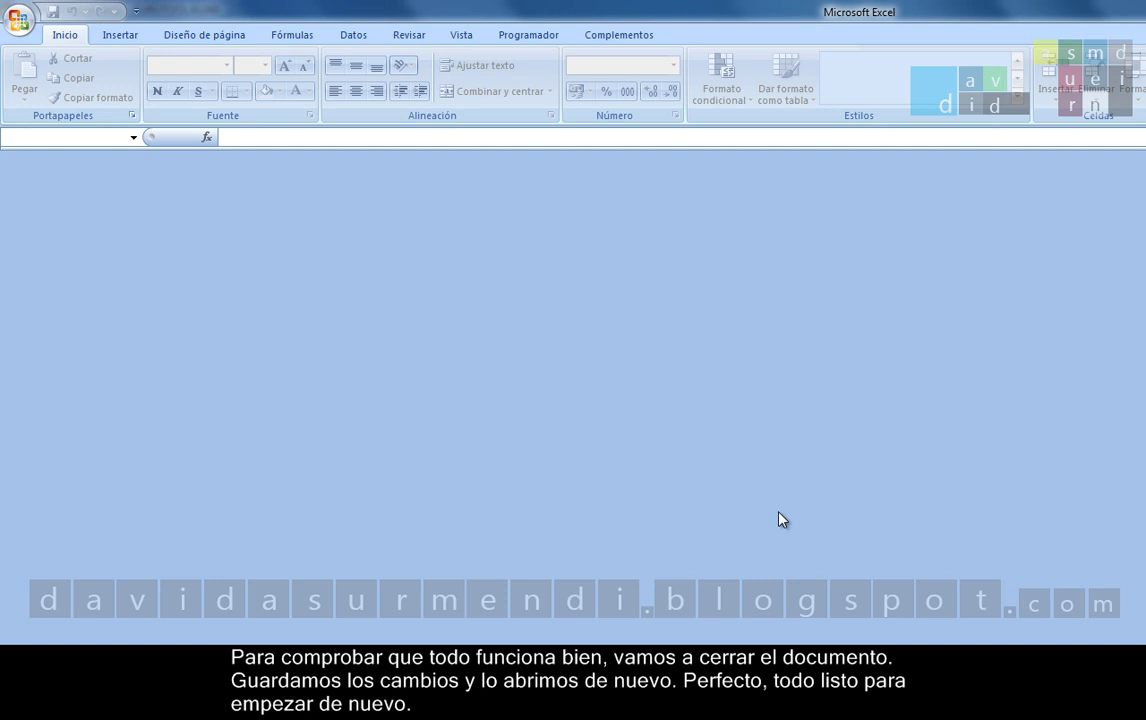
{"action": "left_click", "coordinate": [18, 19]}
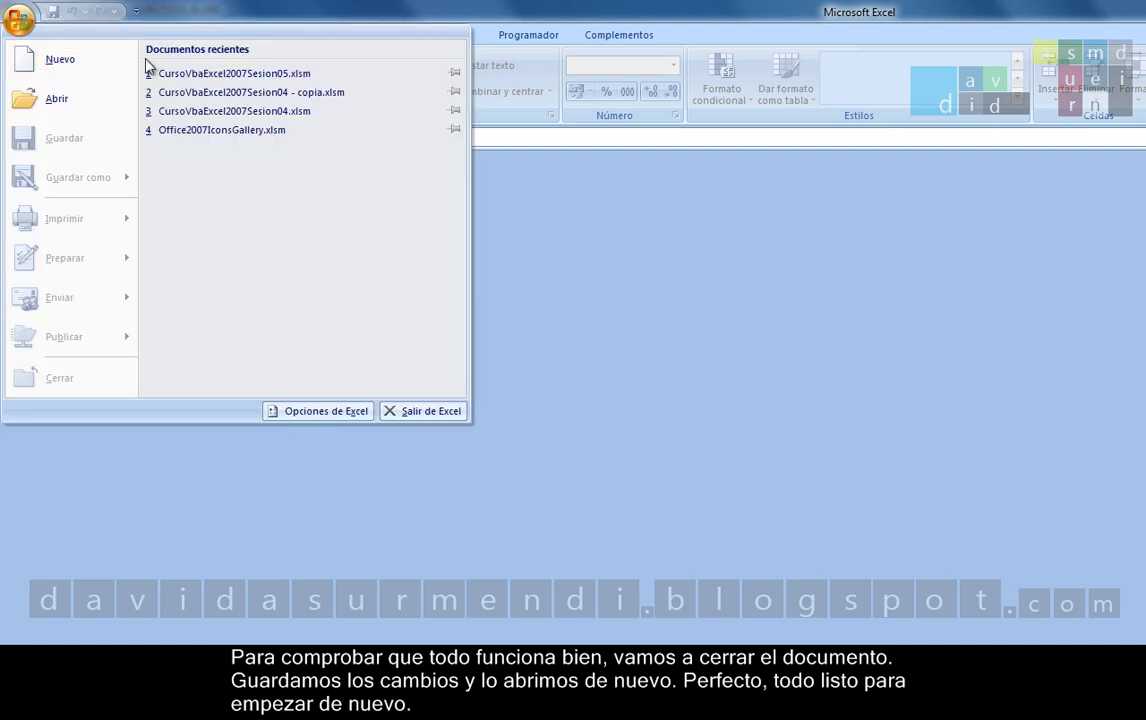
{"action": "left_click", "coordinate": [177, 76]}
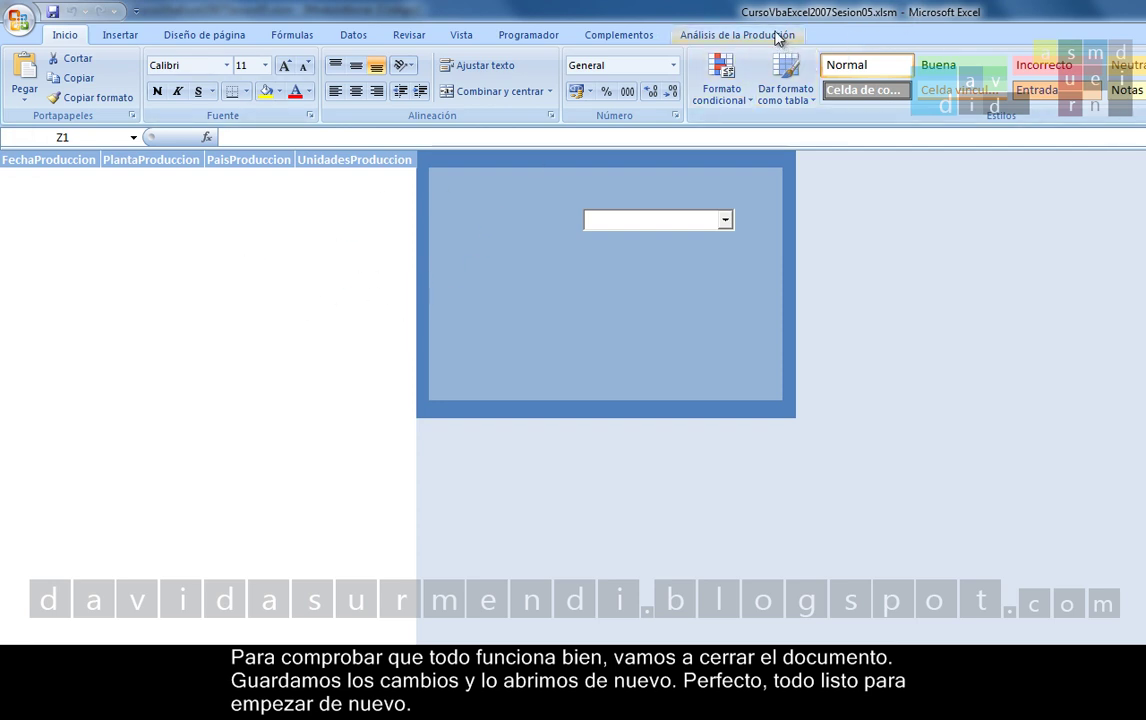
{"action": "left_click", "coordinate": [777, 36]}
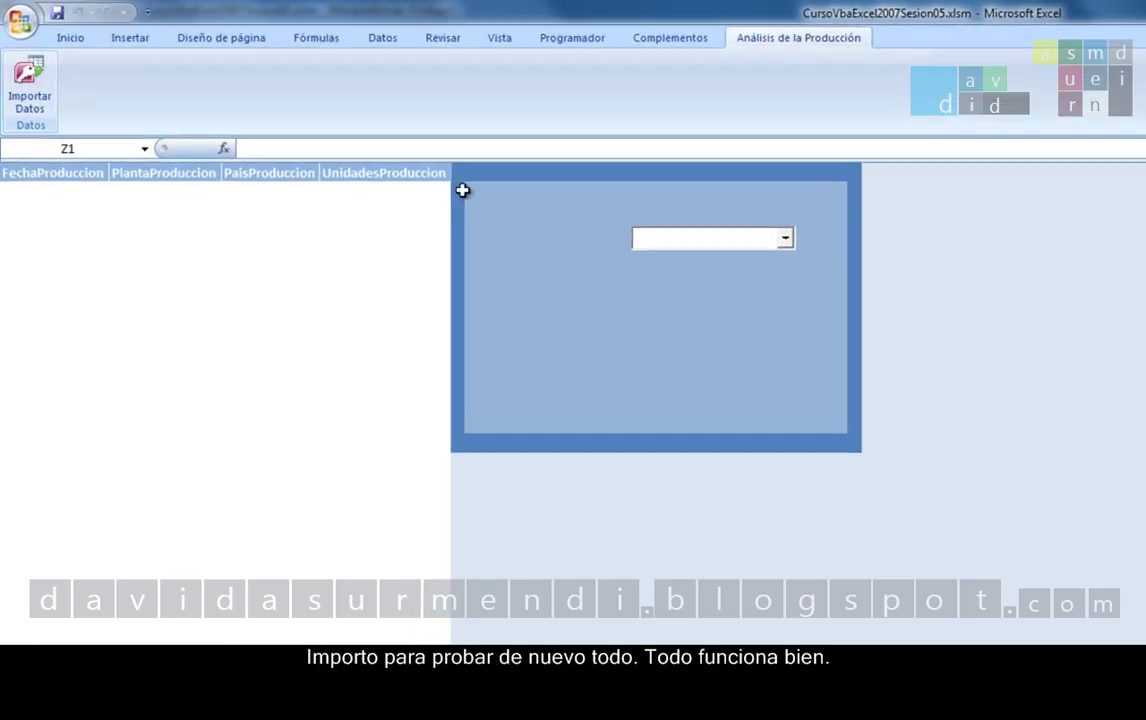
Step: Choose España in the country list to show its rows, then close Excel
{"action": "left_click", "coordinate": [815, 248]}
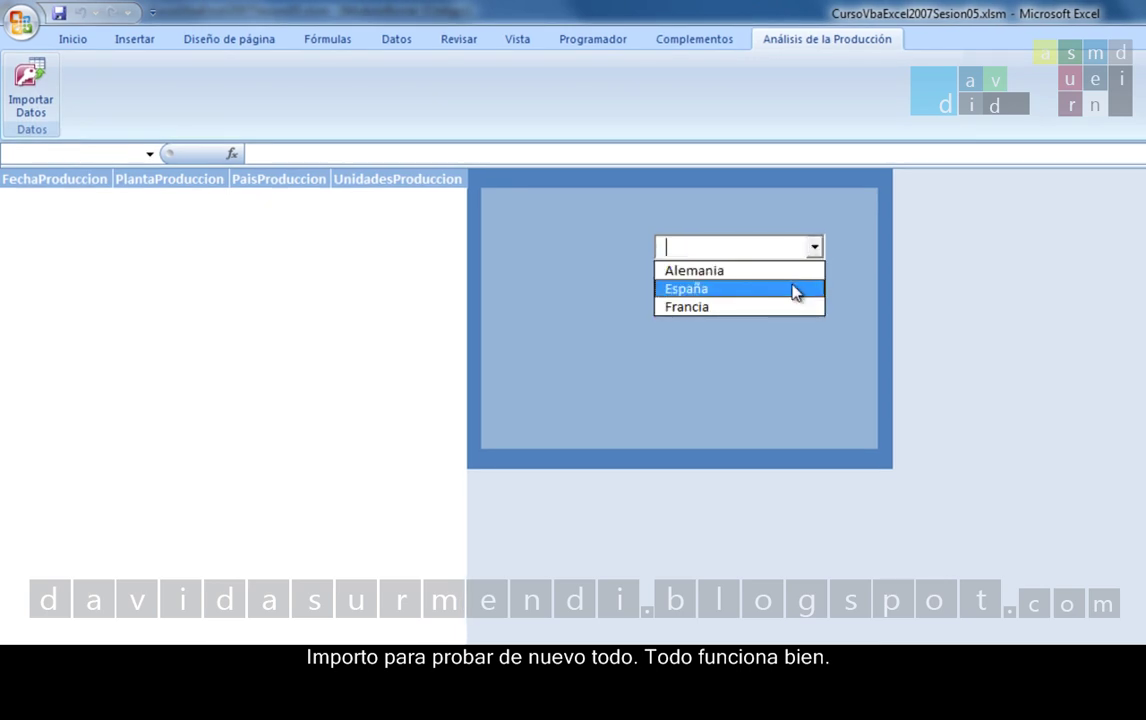
{"action": "left_click", "coordinate": [789, 289]}
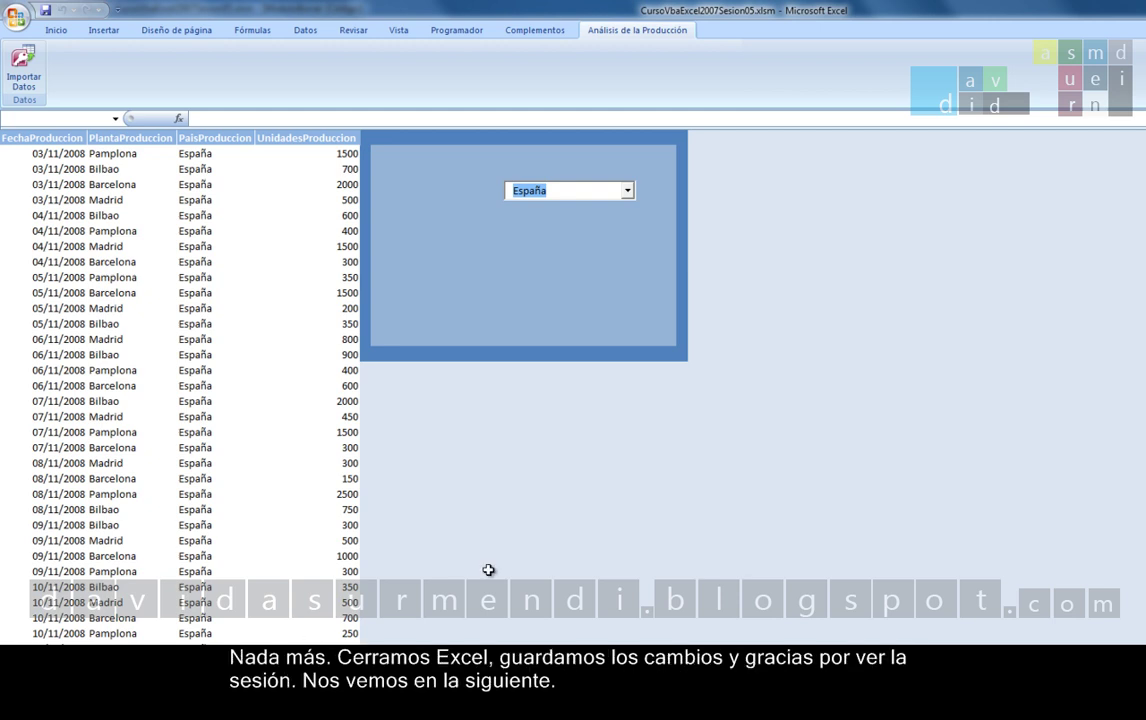
{"action": "key", "text": "alt+F4"}
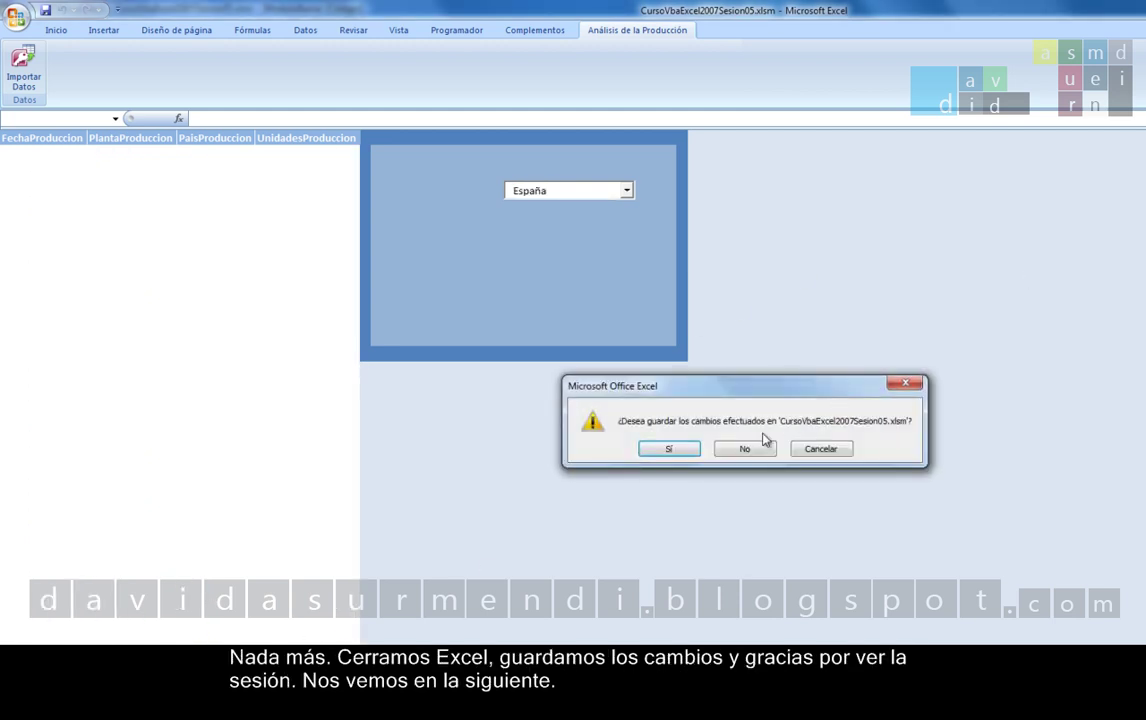
Step: Confirm Sí in the save-changes prompt so the workbook saves and Excel closes to the desktop
{"action": "left_click", "coordinate": [686, 452]}
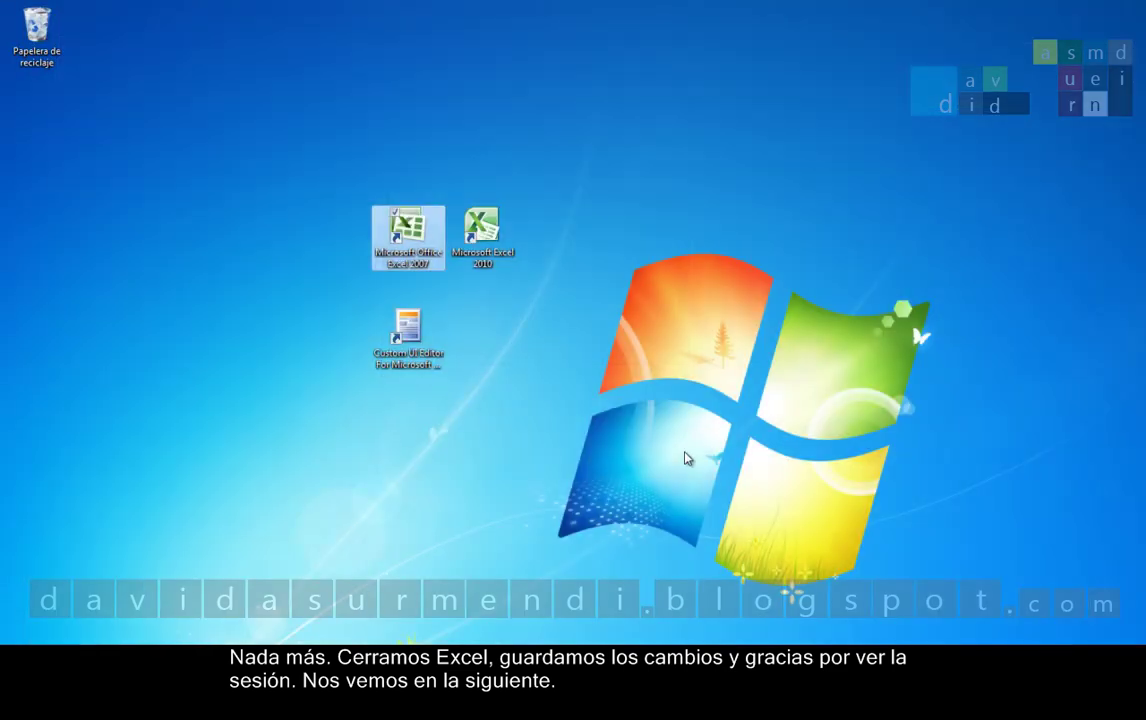